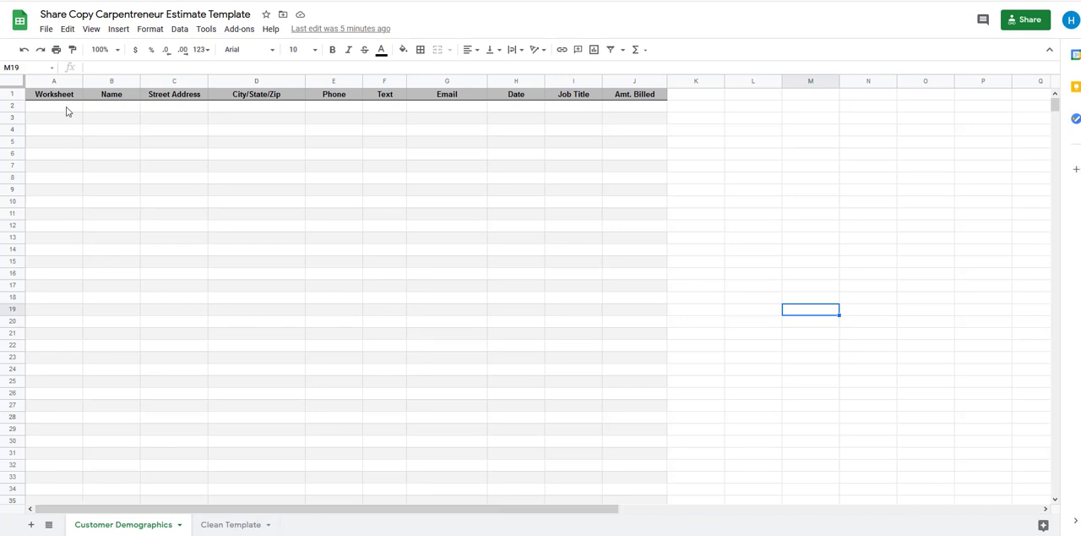
# Look over the empty customer table on the Customer Demographics sheet, including its Worksheet column
pyautogui.scroll(-1, 60, 228)
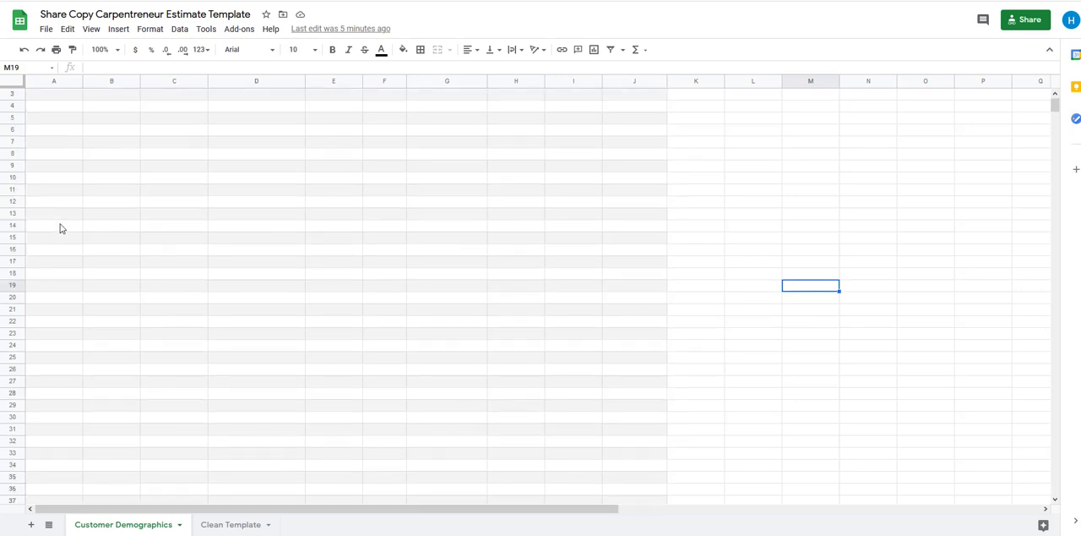
pyautogui.click(58, 203)
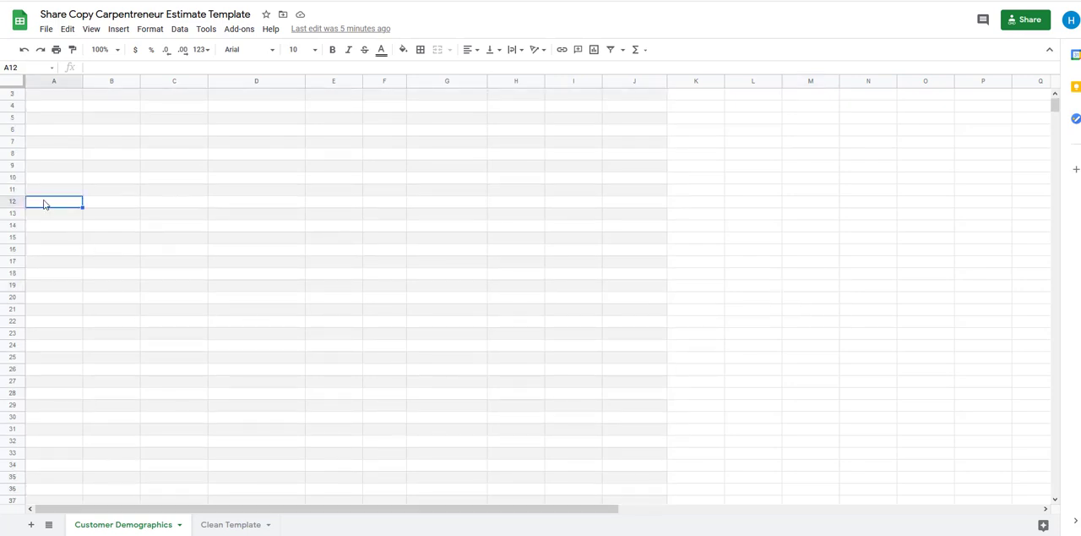
pyautogui.scroll(1, 49, 210)
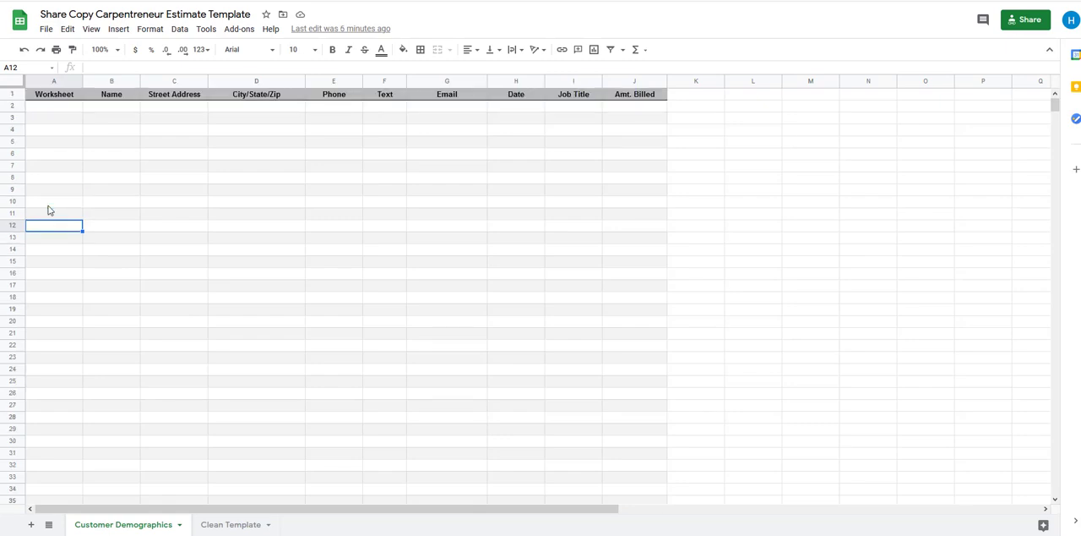
pyautogui.click(74, 110)
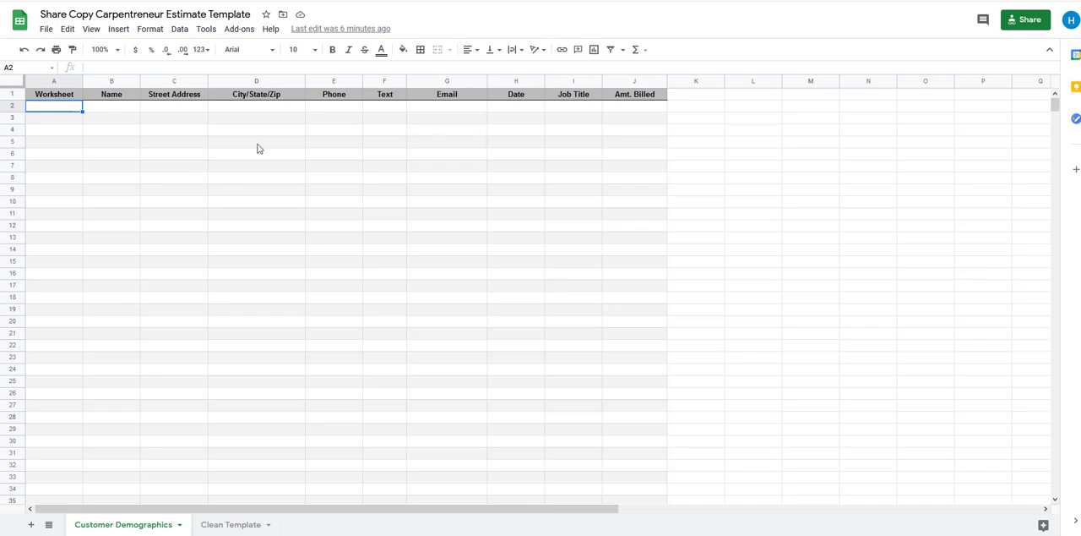
# Open the Clean Template sheet and examine its customer detail fields, Amt. Billed cell and How Did They Hear About Me entry
pyautogui.click(236, 524)
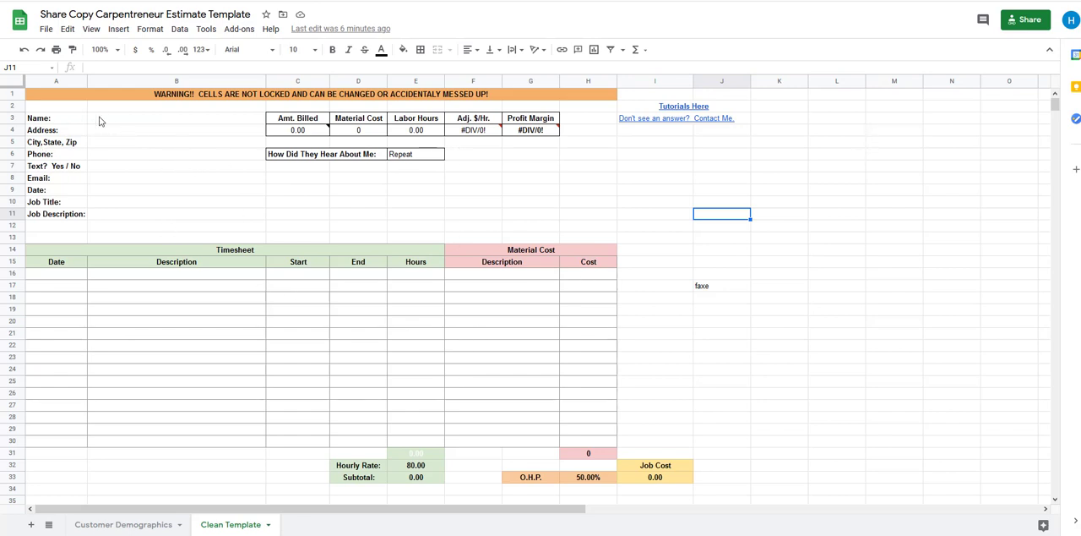
pyautogui.moveTo(99, 120); pyautogui.dragTo(144, 218)
pyautogui.click(102, 213)
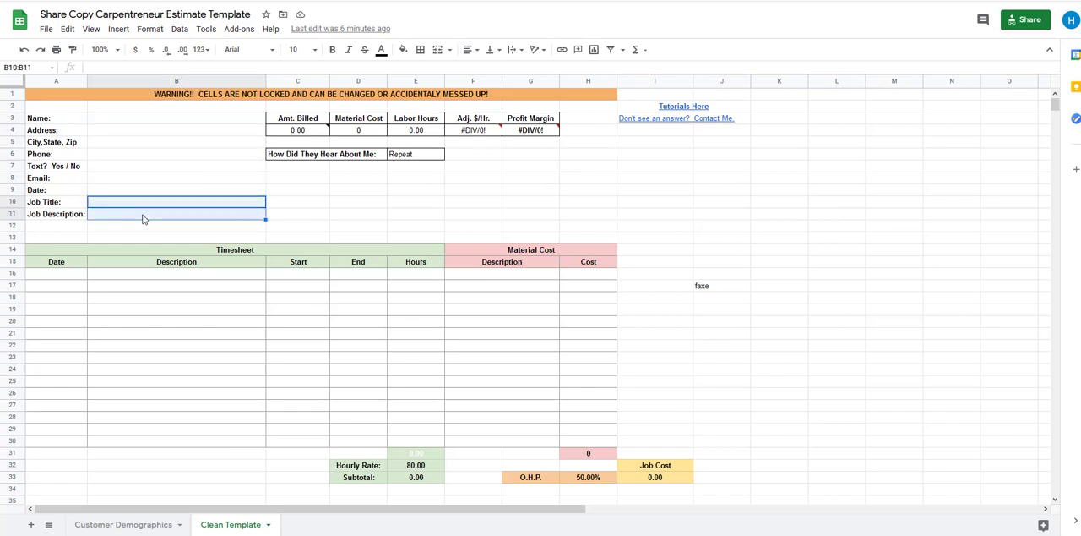
pyautogui.click(194, 178)
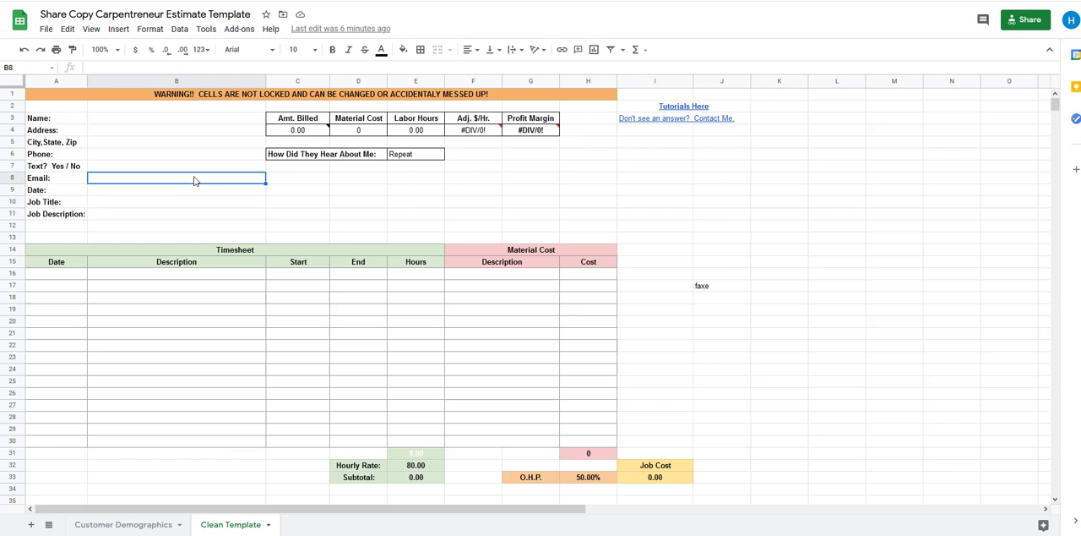
pyautogui.click(307, 133)
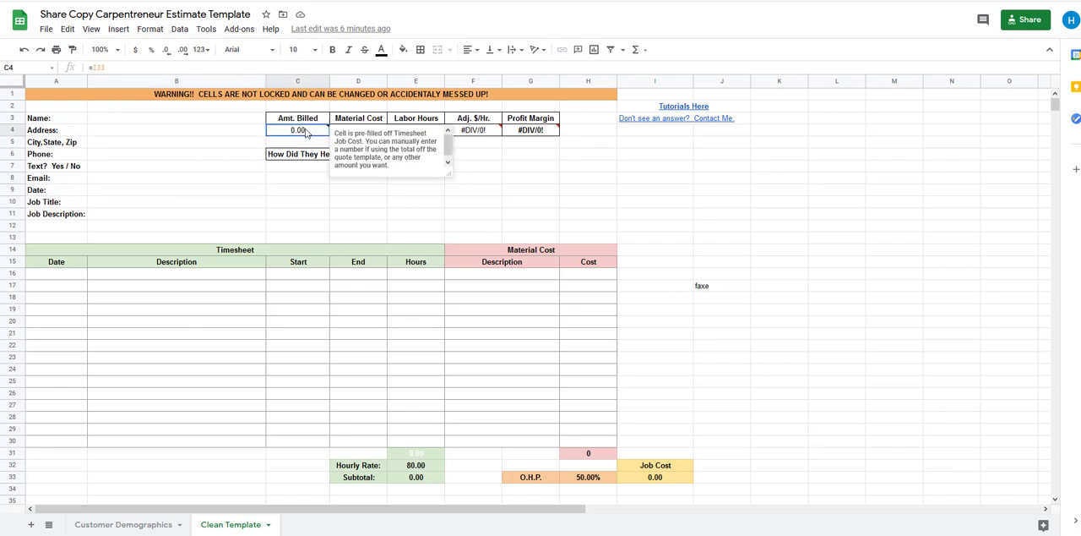
pyautogui.click(200, 179)
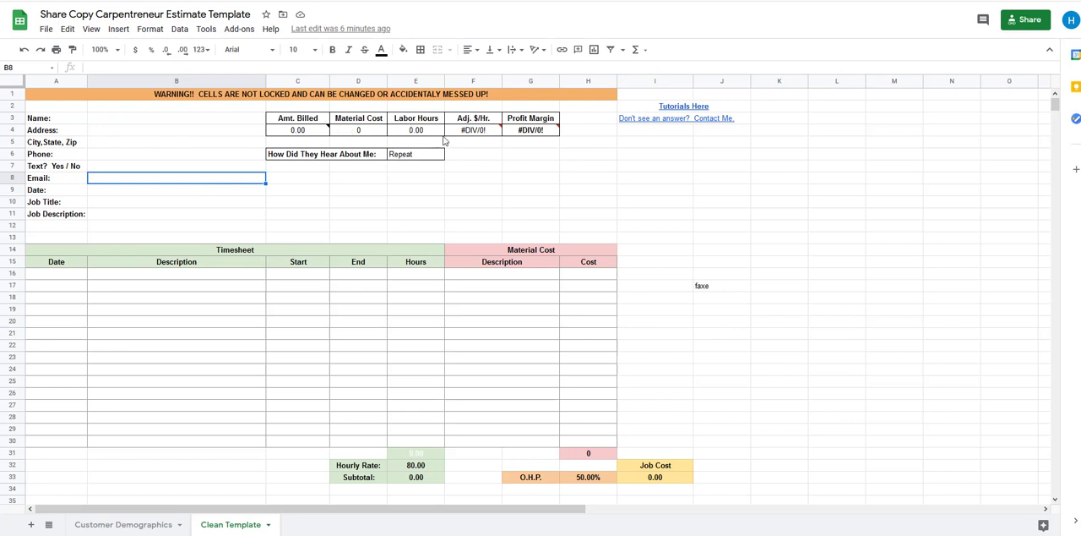
pyautogui.click(676, 203)
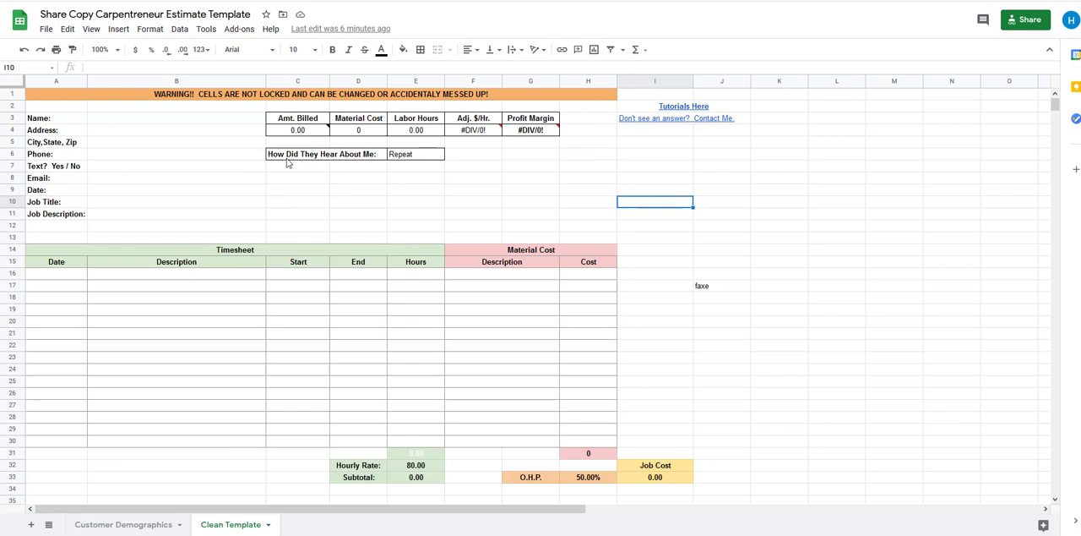
pyautogui.click(402, 159)
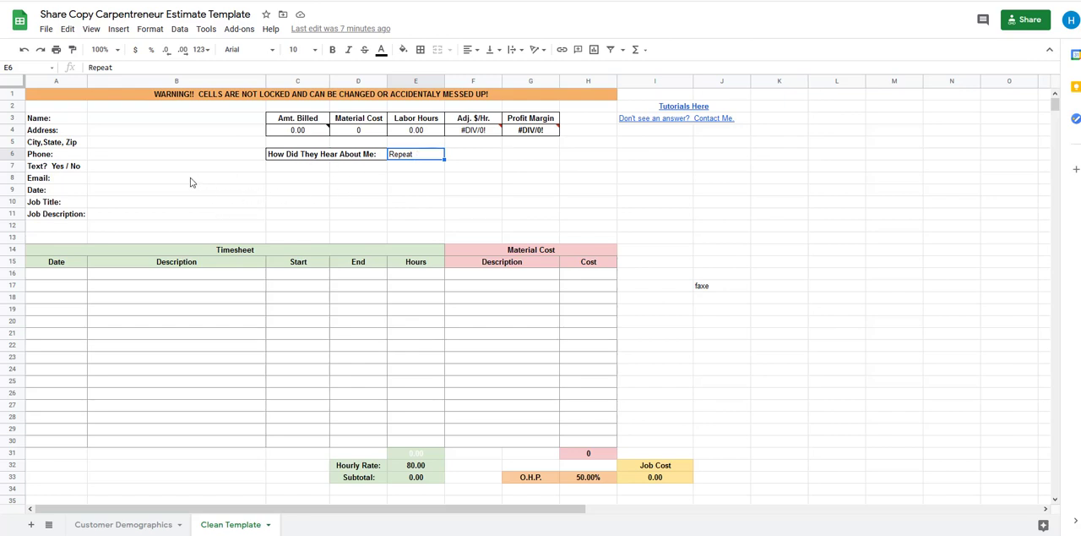
pyautogui.click(327, 179)
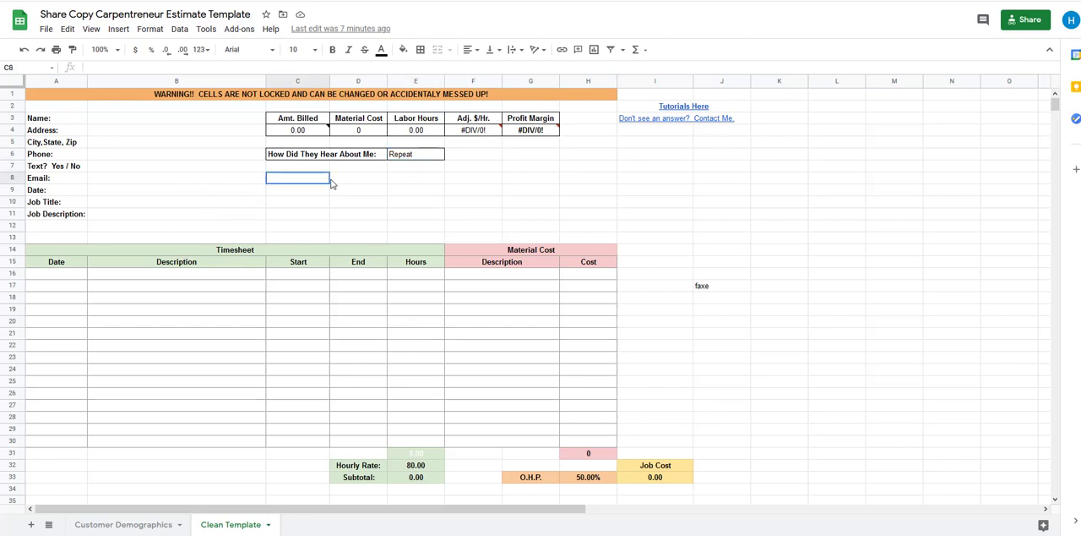
pyautogui.click(415, 156)
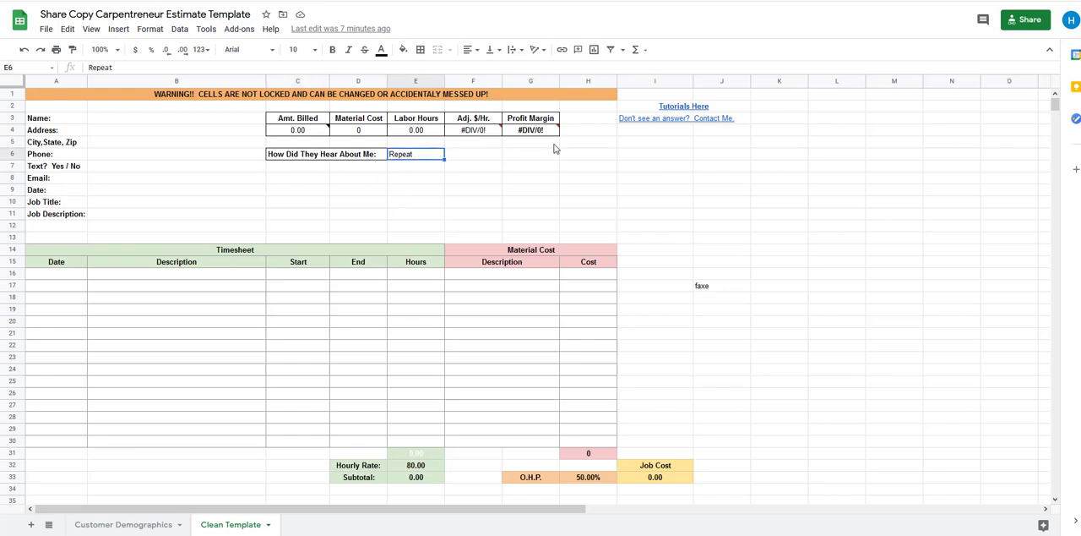
# Delete the stray text "faxe" from cell J17 beside the Material Cost table
pyautogui.click(691, 292)
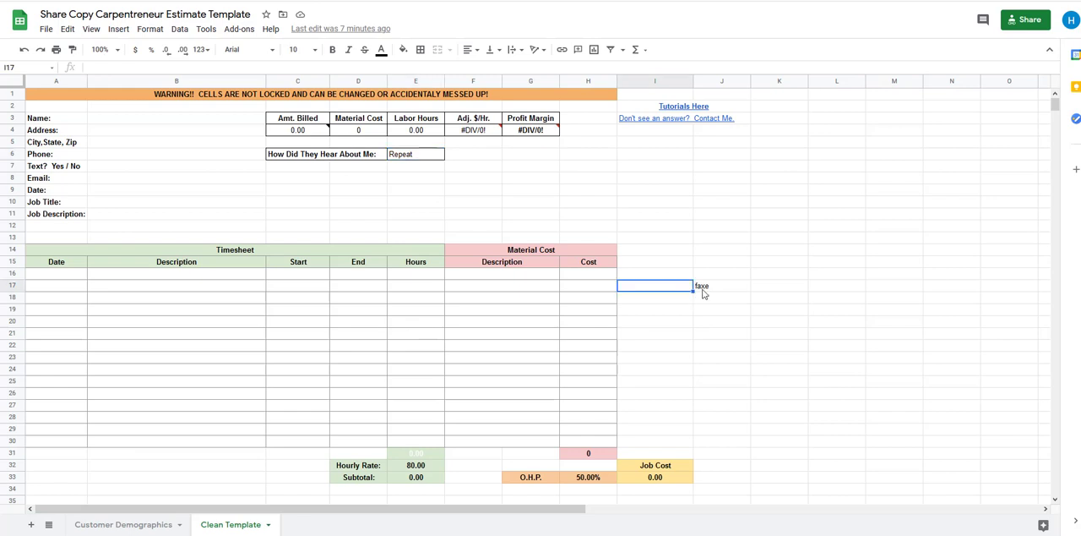
pyautogui.click(701, 289)
pyautogui.press('Delete')
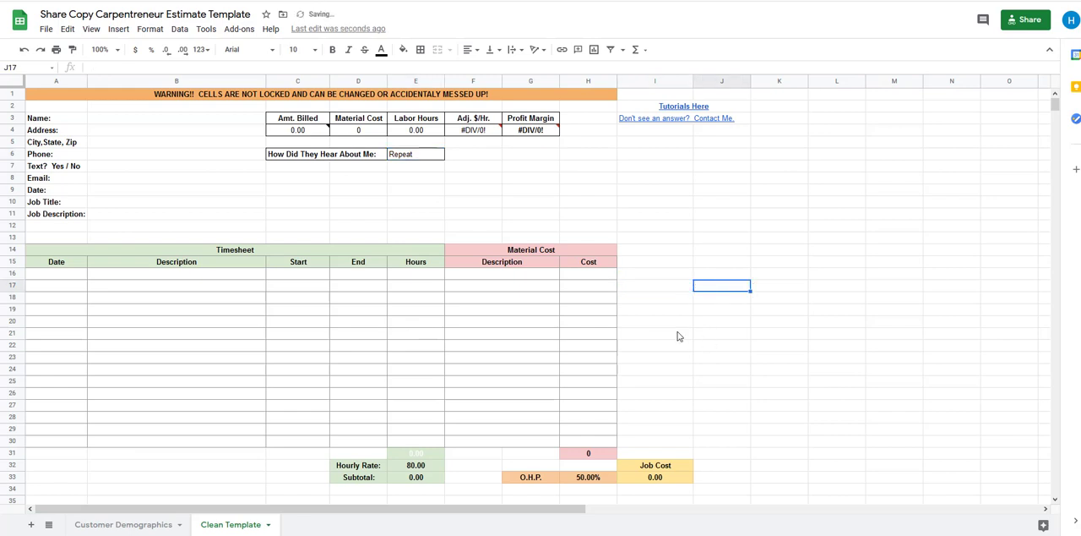
pyautogui.moveTo(553, 188); pyautogui.dragTo(541, 175)
pyautogui.click(349, 322)
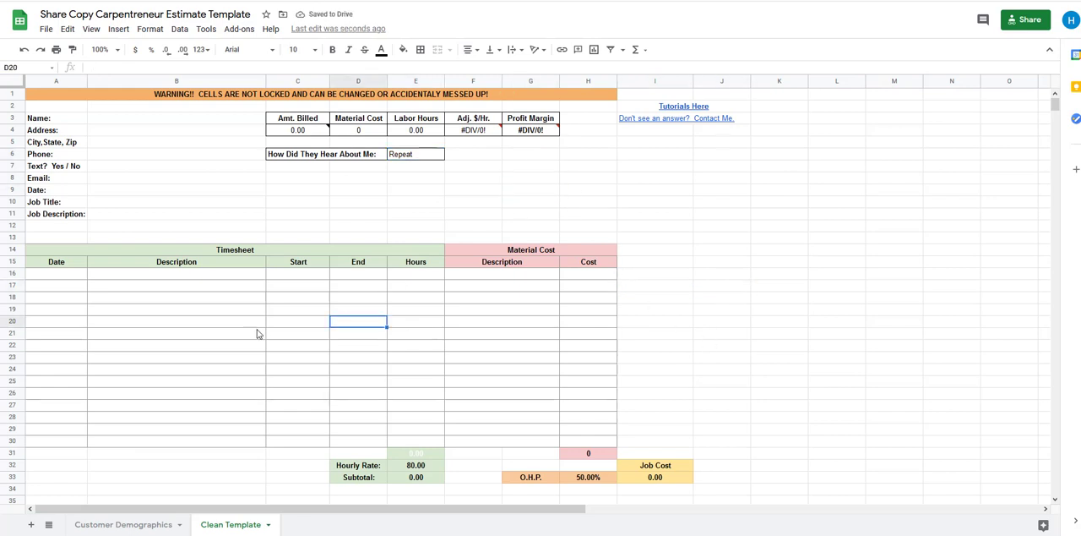
# Set the Hourly Rate below the timesheet to 60
pyautogui.scroll(-1, 250, 328)
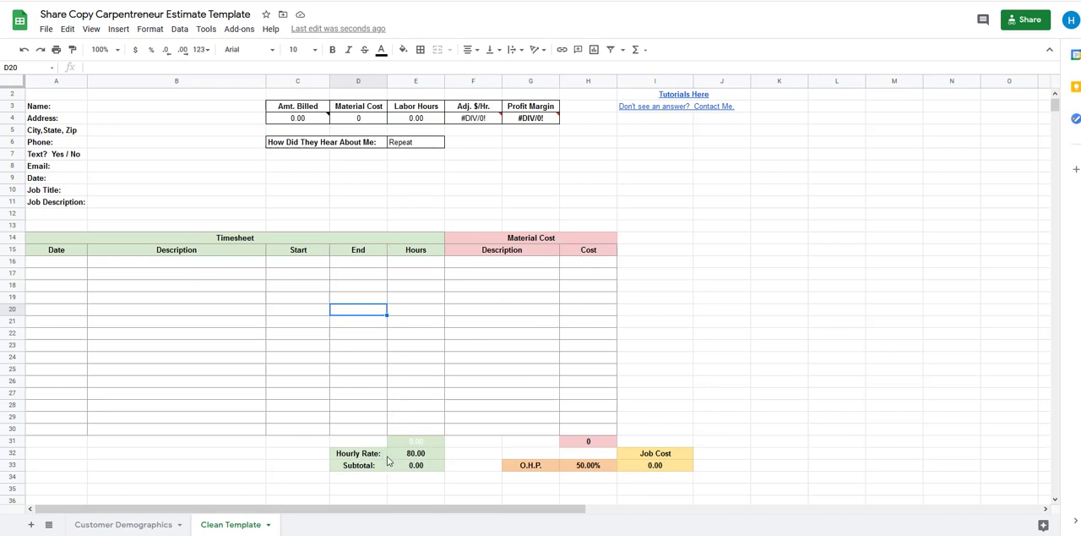
pyautogui.click(415, 456)
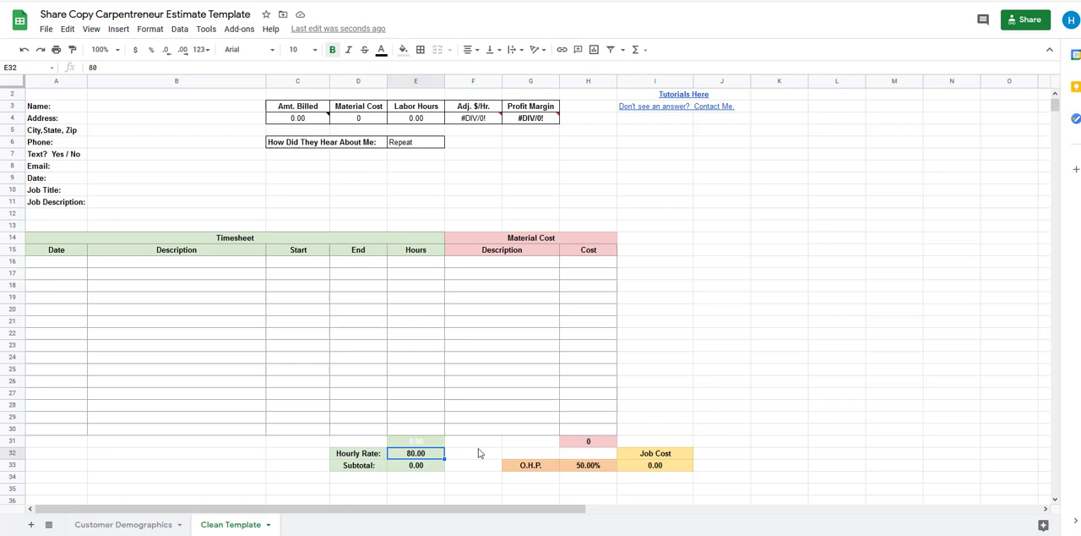
pyautogui.click(475, 443)
pyautogui.click(419, 457)
pyautogui.write('60')
pyautogui.press('Return')
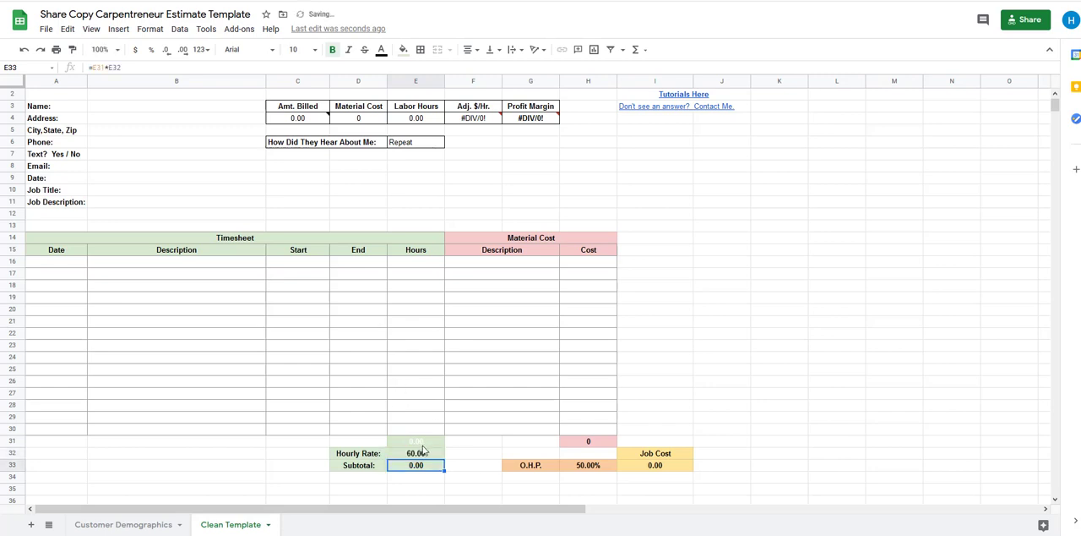
# Compare the O.H.P. percentage with the Hourly Rate and set O.H.P. to 0%
pyautogui.click(532, 466)
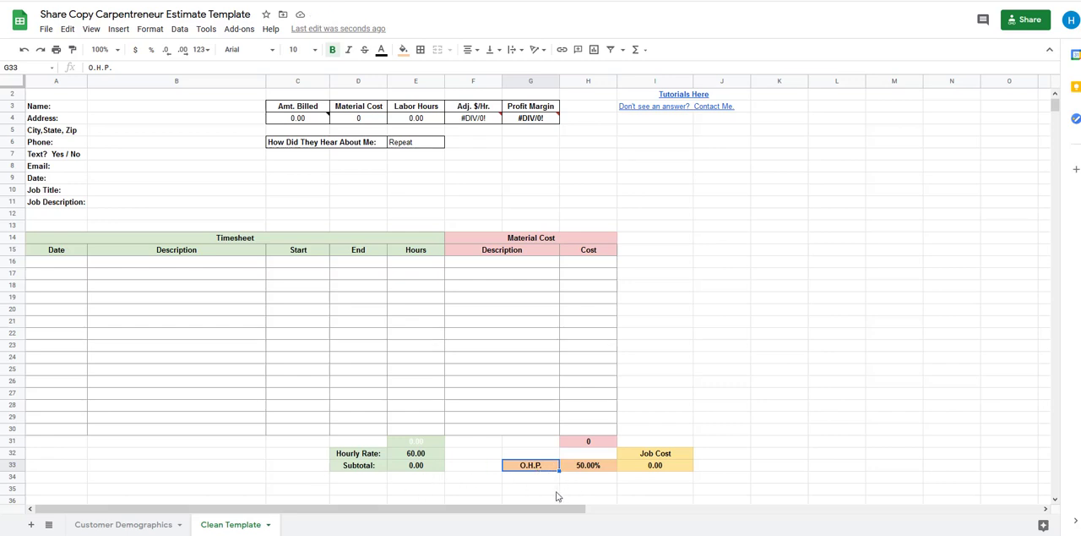
pyautogui.click(425, 454)
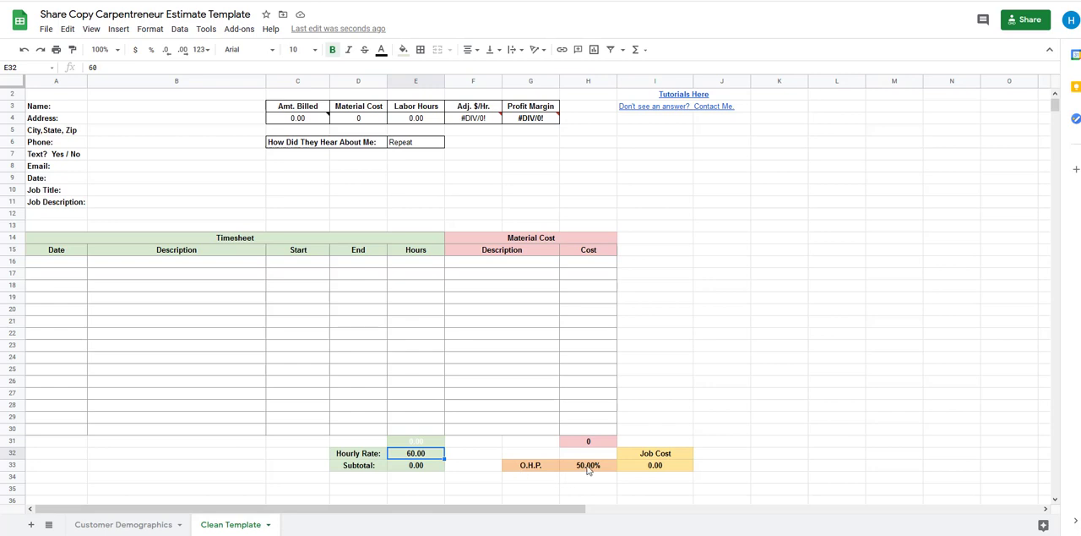
pyautogui.click(595, 471)
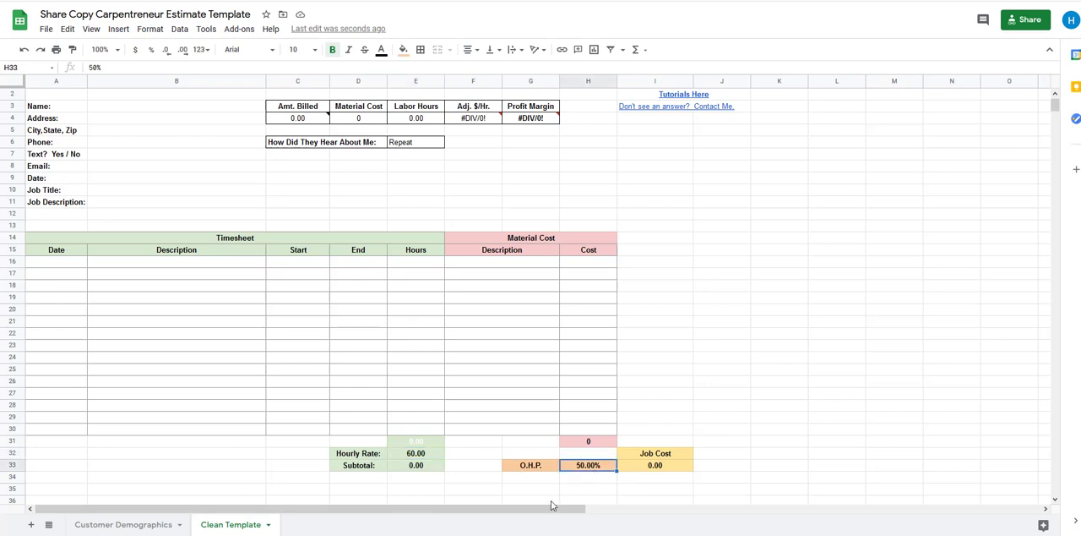
pyautogui.click(424, 456)
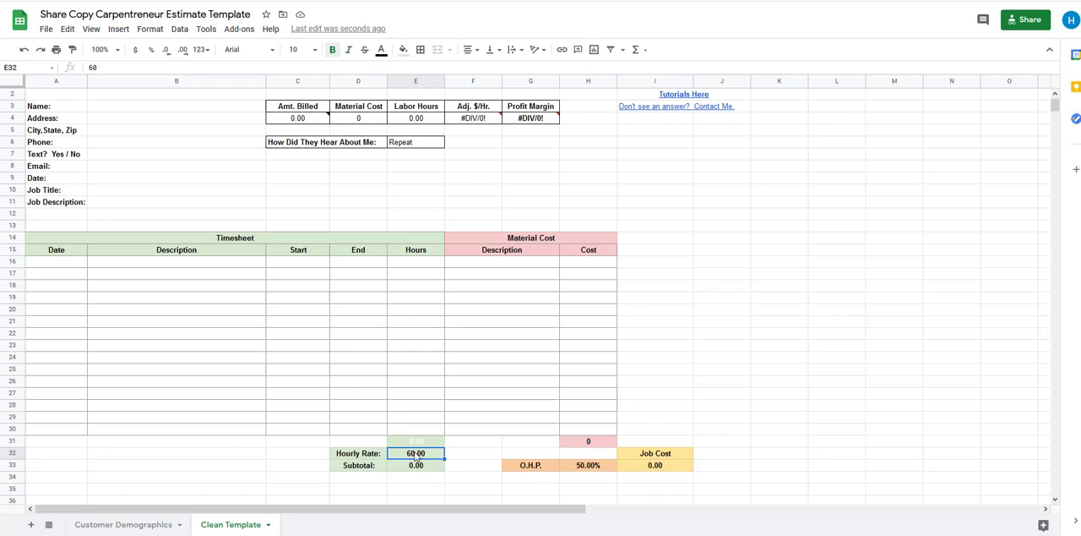
pyautogui.click(589, 469)
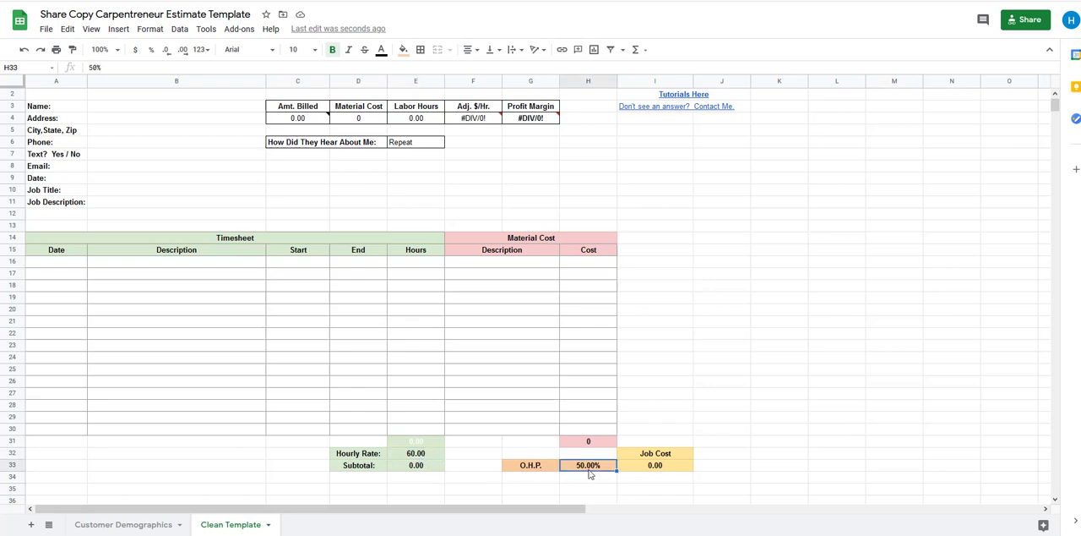
pyautogui.write('0')
pyautogui.press('Return')
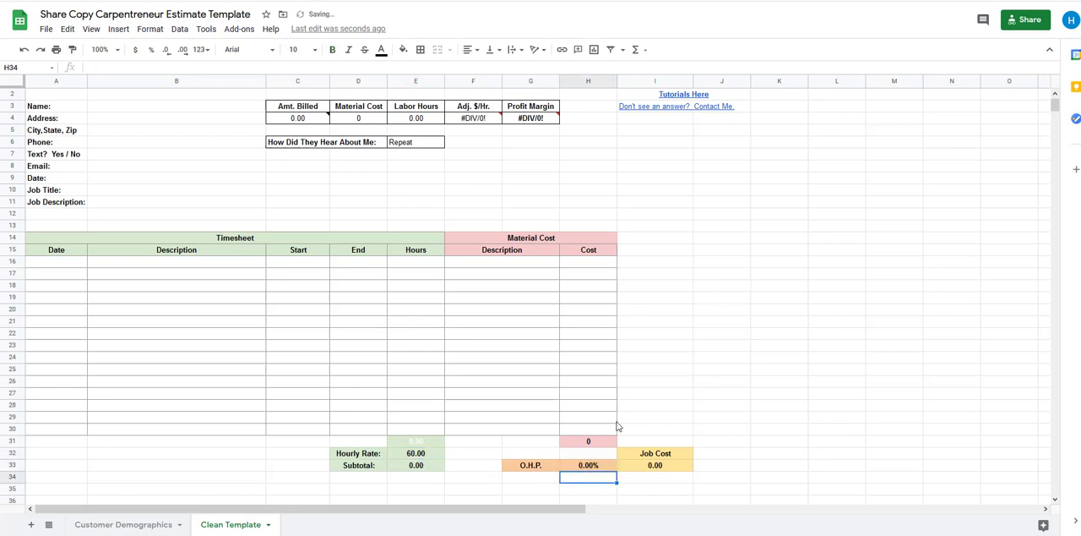
# Set the O.H.P. percentage to 50% and select the Job Cost total to view its formula
pyautogui.click(424, 458)
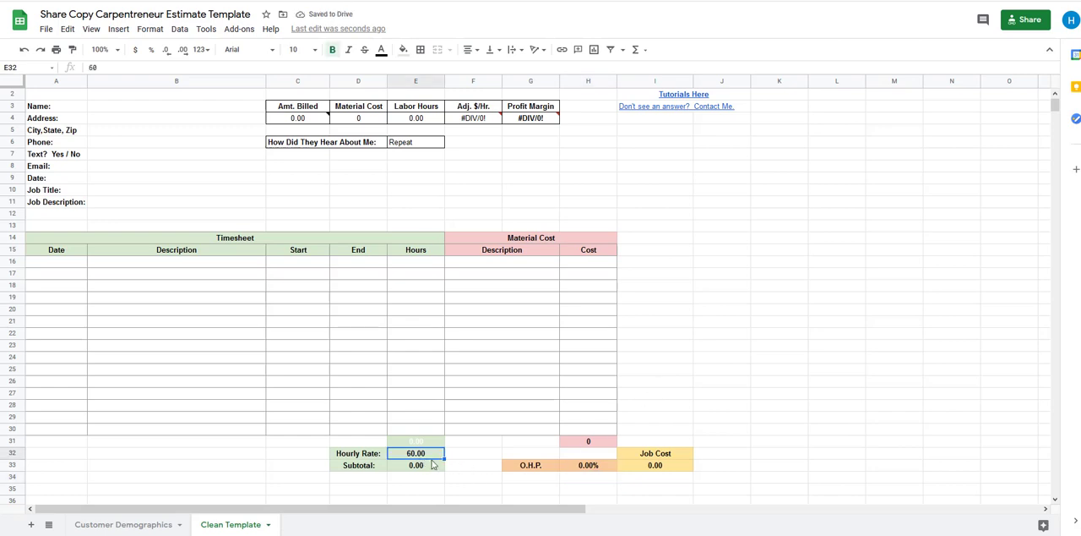
pyautogui.click(603, 468)
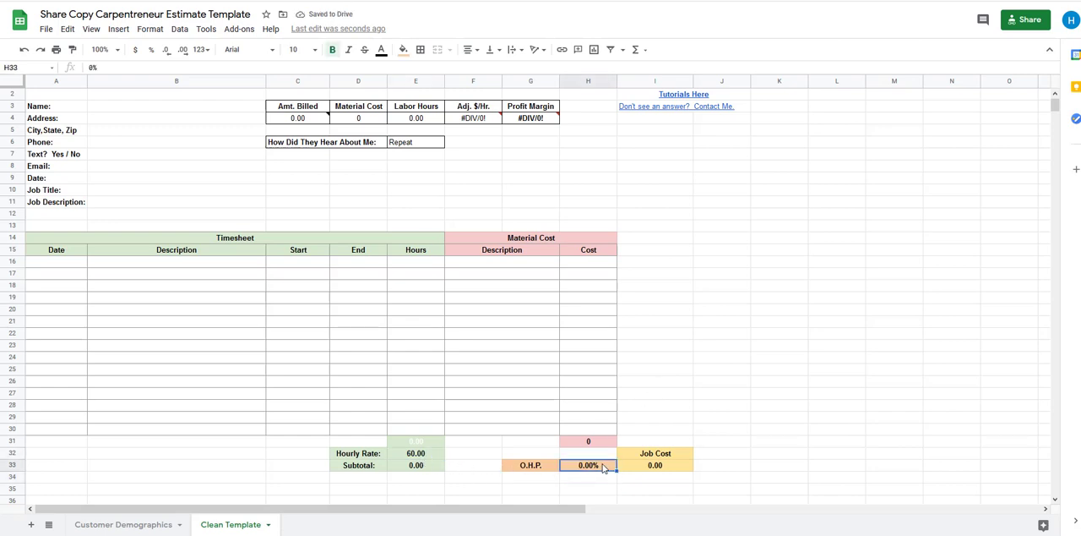
pyautogui.write('50')
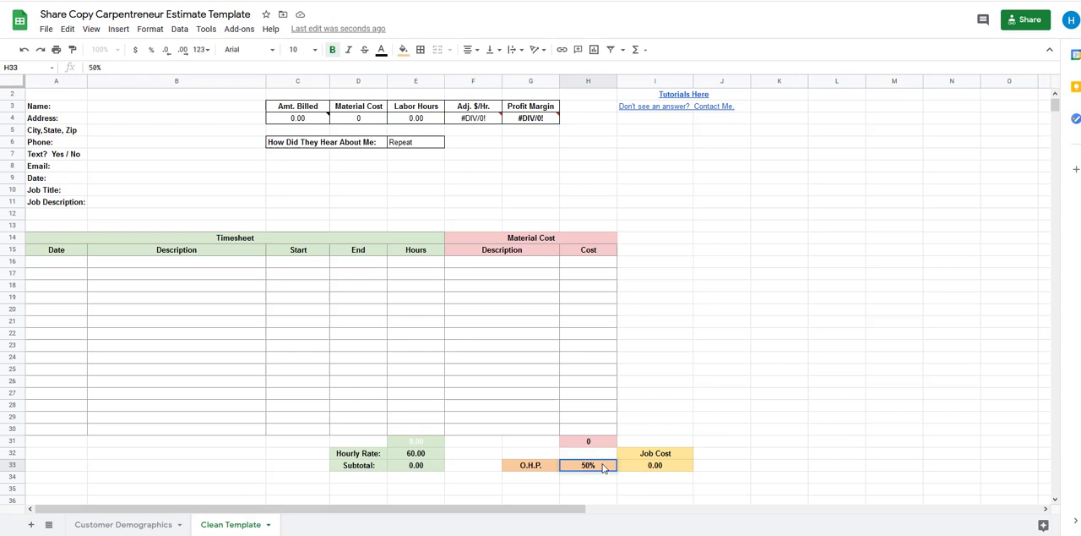
pyautogui.press('Return')
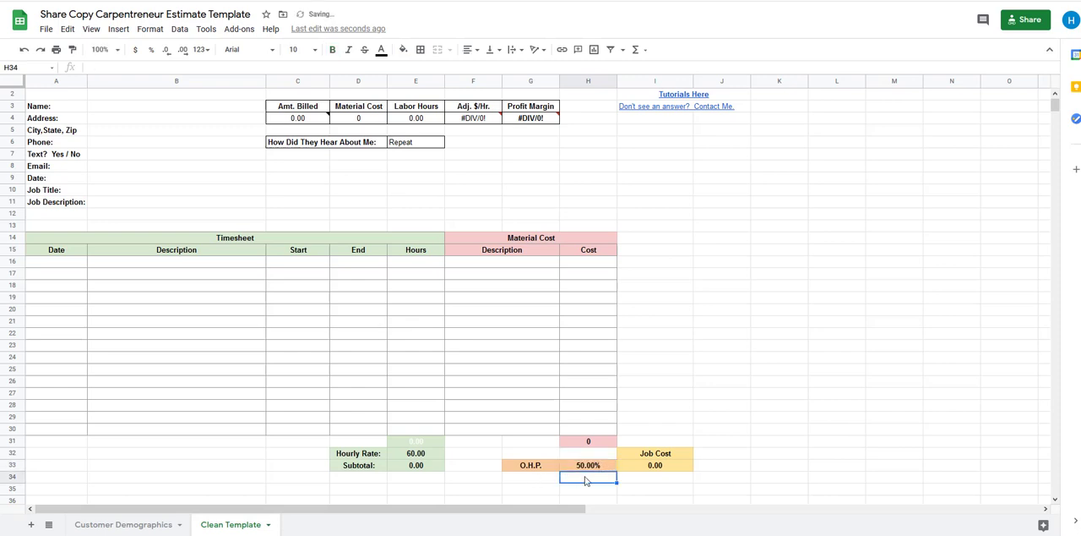
pyautogui.click(595, 465)
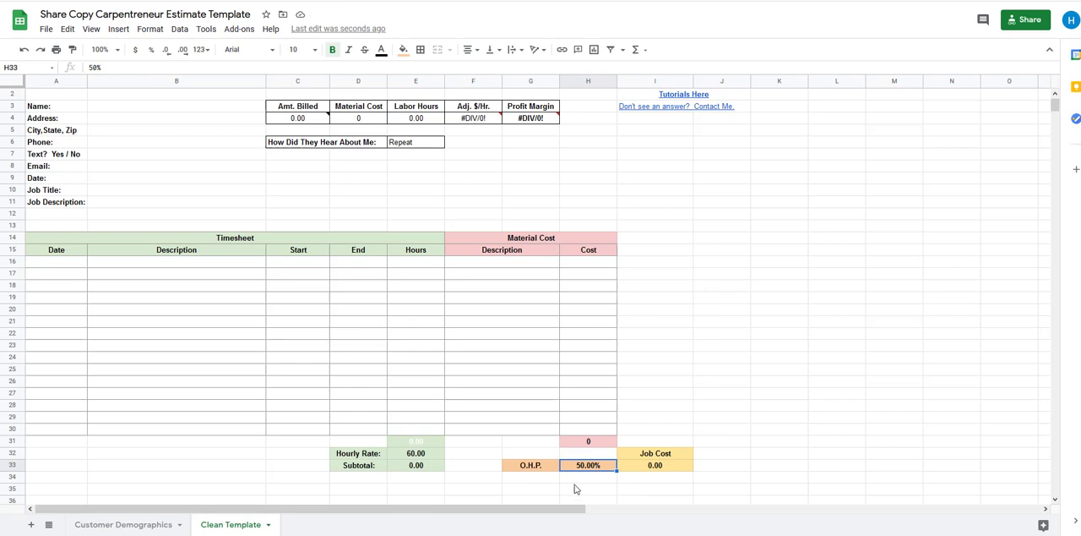
pyautogui.click(658, 470)
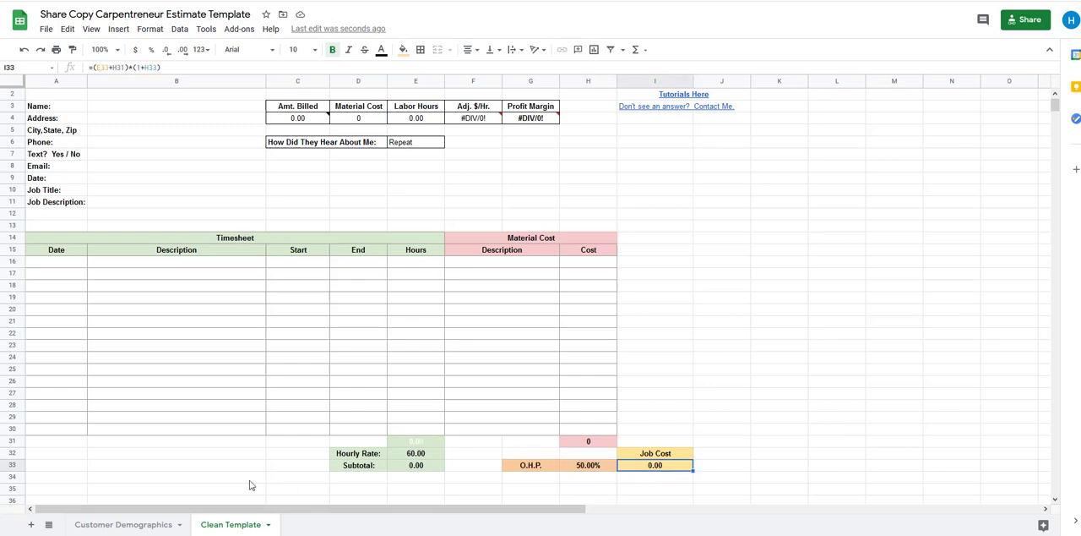
# Enter the date 2/10/21 and the description "Replaced deck boards" in the first Timesheet row
pyautogui.click(162, 266)
pyautogui.click(71, 266)
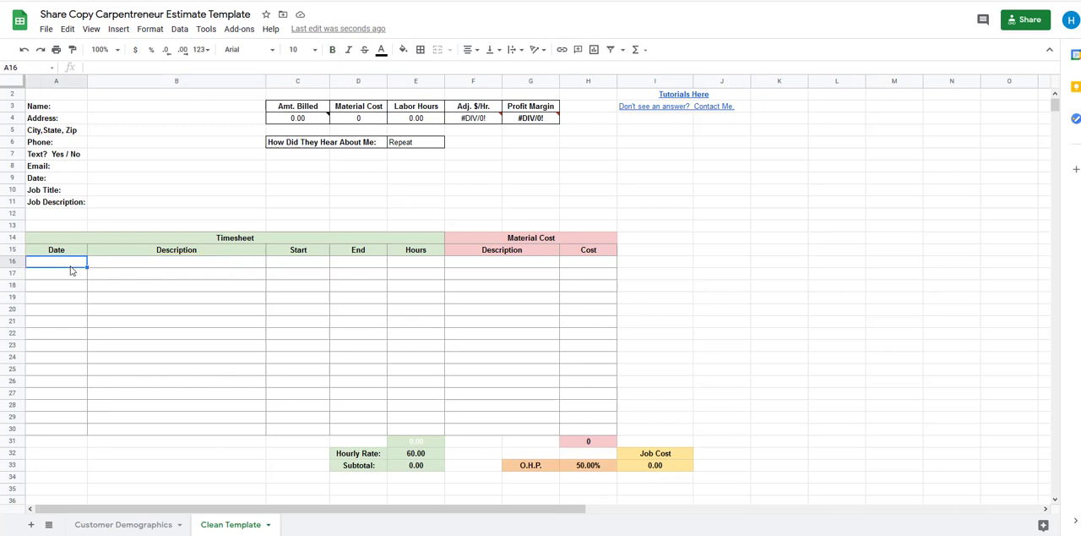
pyautogui.write('2/10/21')
pyautogui.press('Tab')
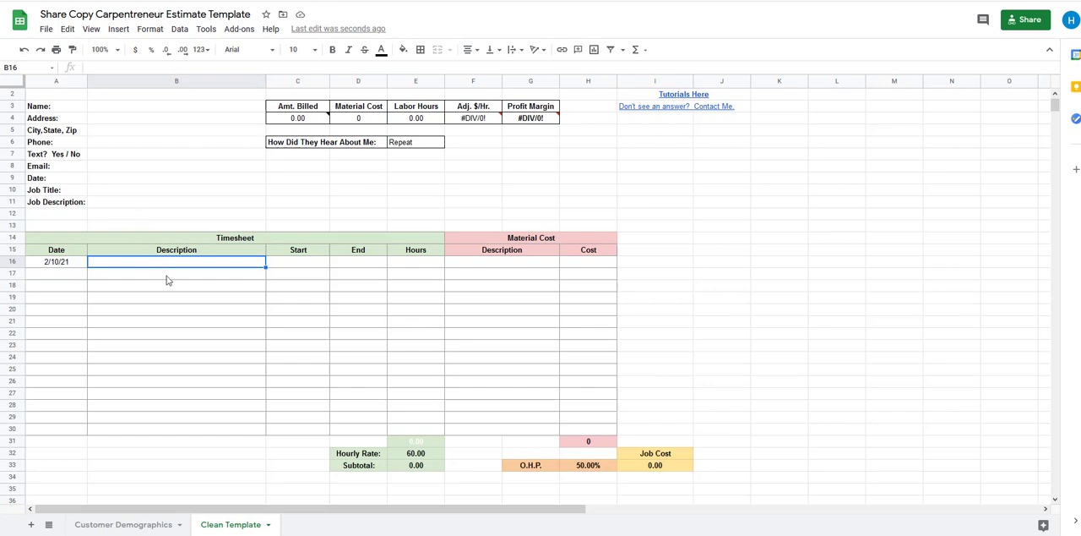
pyautogui.write('Replac')
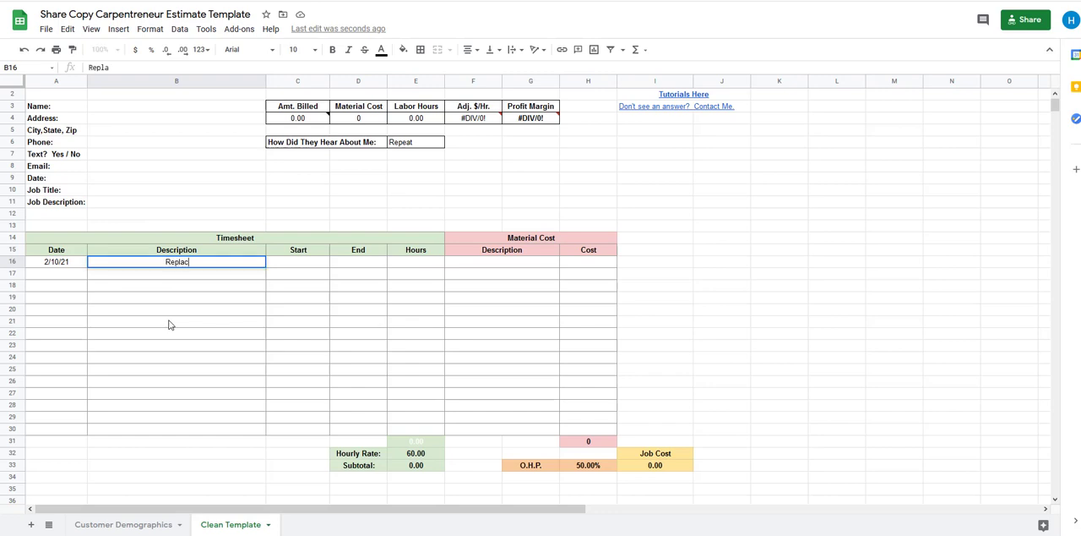
pyautogui.write('ed deck boards')
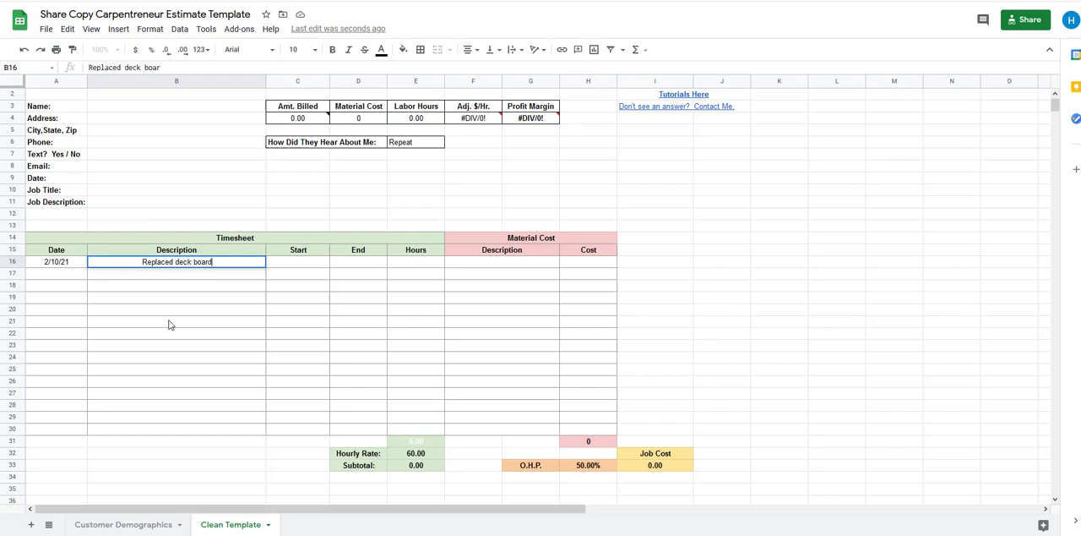
pyautogui.press('Tab')
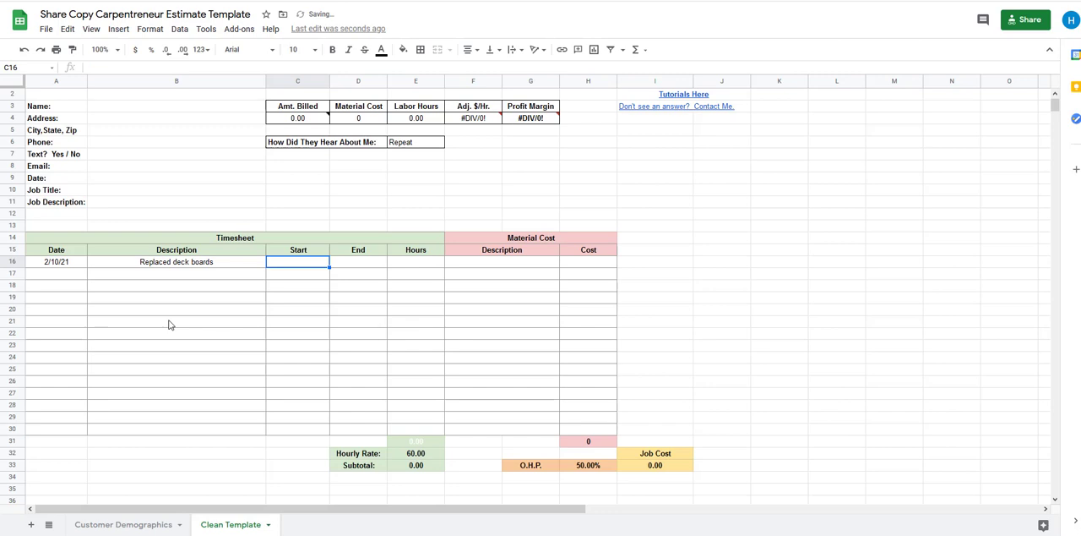
# Enter a start time of 9:00 AM and an end time of 5:00 PM for the deck board entry
pyautogui.write('9:00')
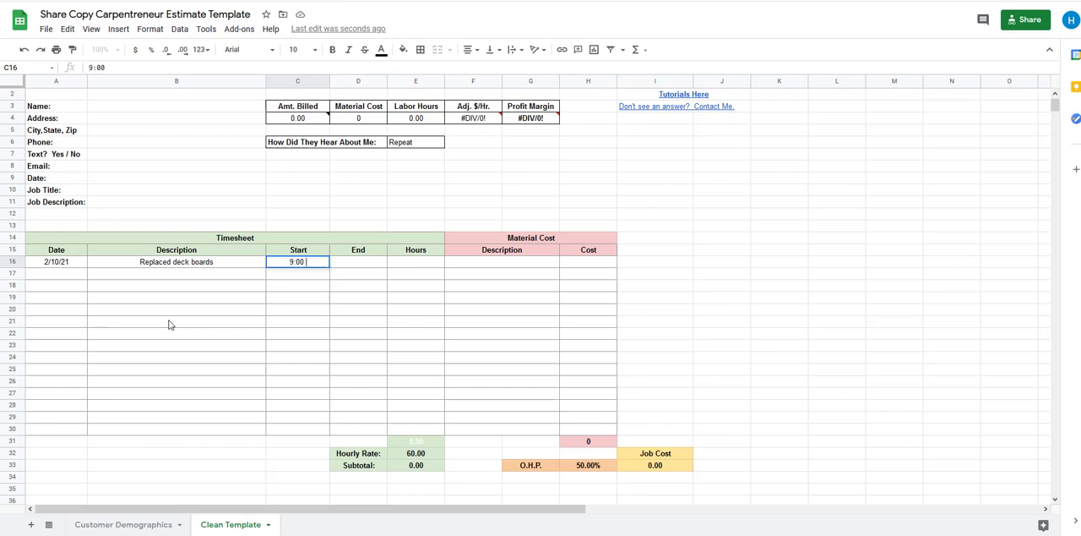
pyautogui.write(' AM')
pyautogui.press('Tab')
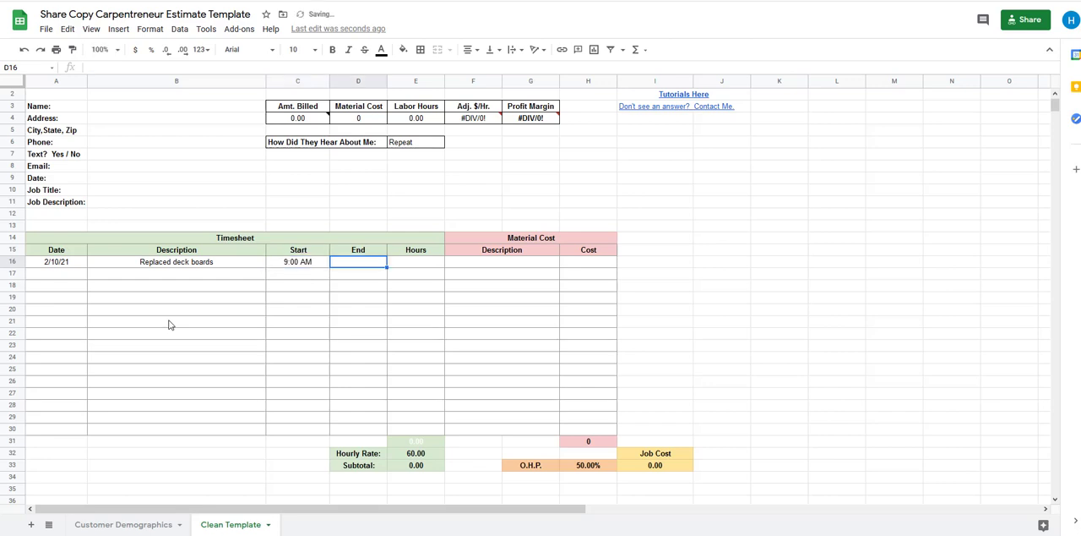
pyautogui.write('5')
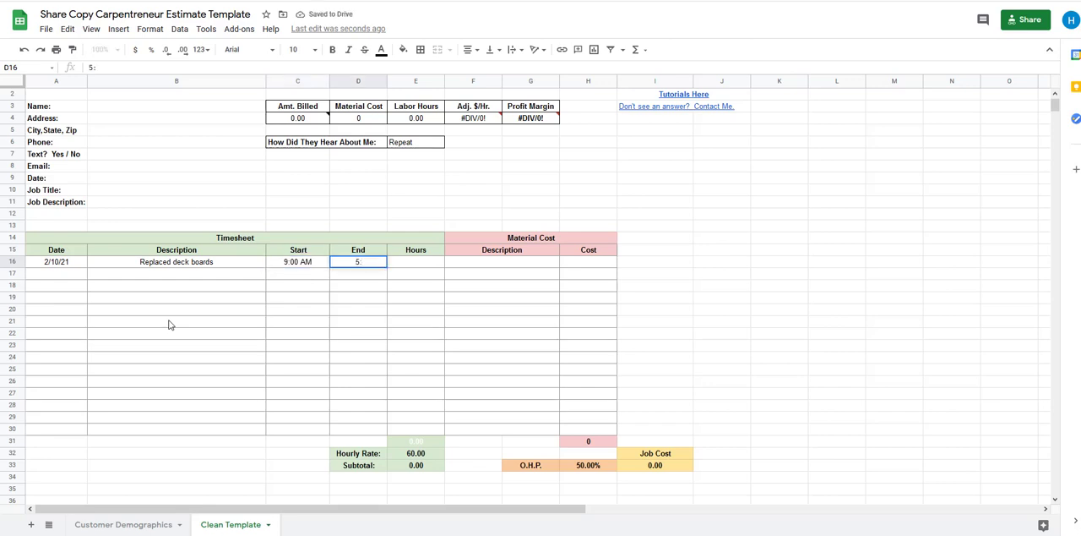
pyautogui.write(':00 PM')
pyautogui.press('Tab')
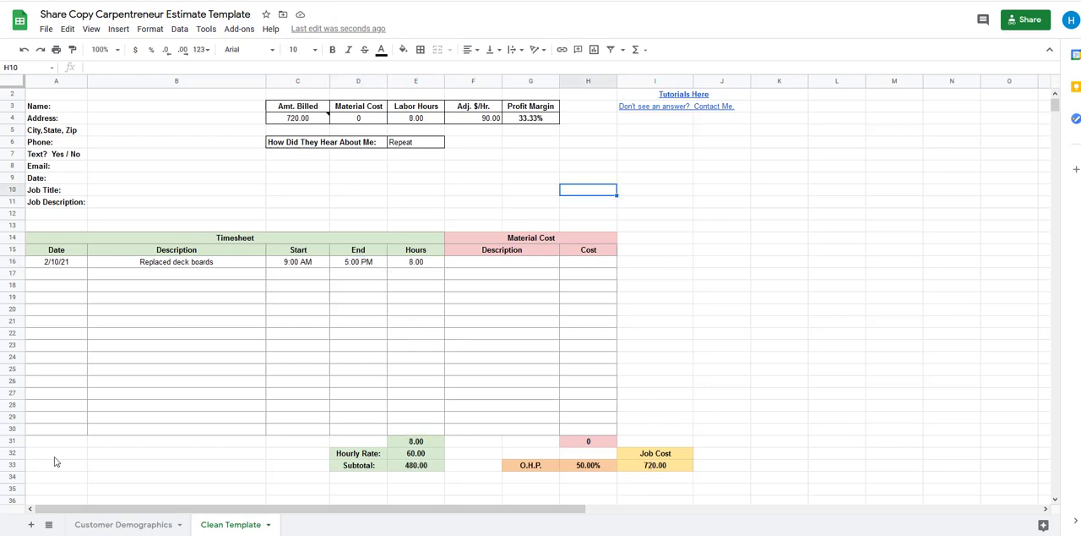
# Examine the formulas behind Hours, Subtotal, Job Cost and Amt. Billed, including the note attached to Amt. Billed
pyautogui.click(361, 266)
pyautogui.click(414, 264)
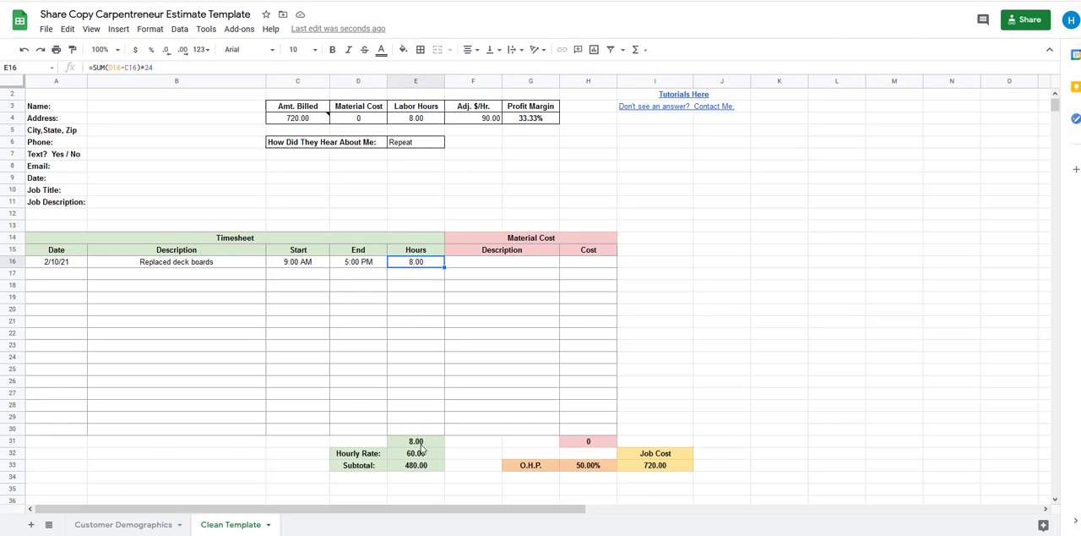
pyautogui.click(422, 444)
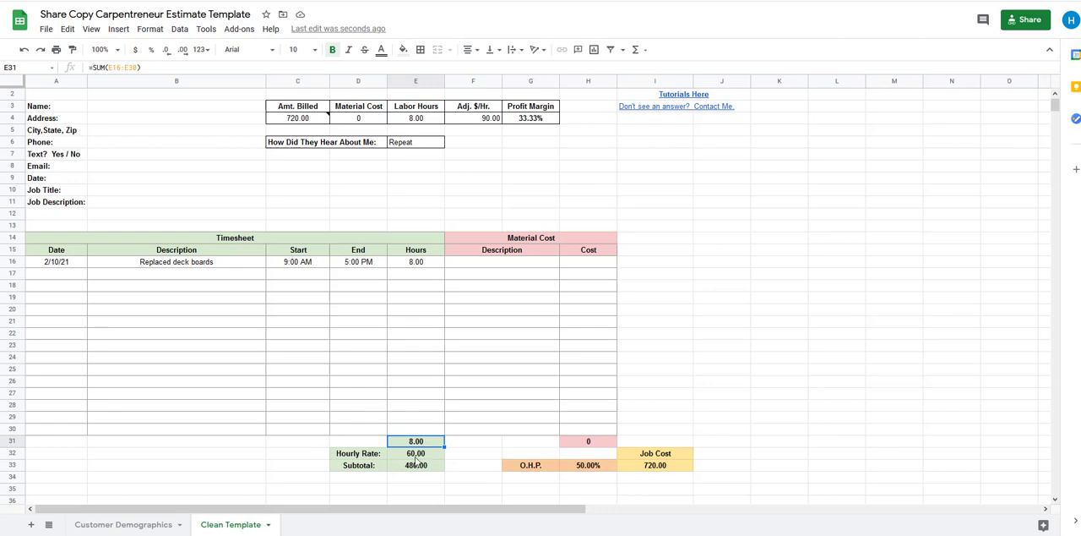
pyautogui.click(414, 456)
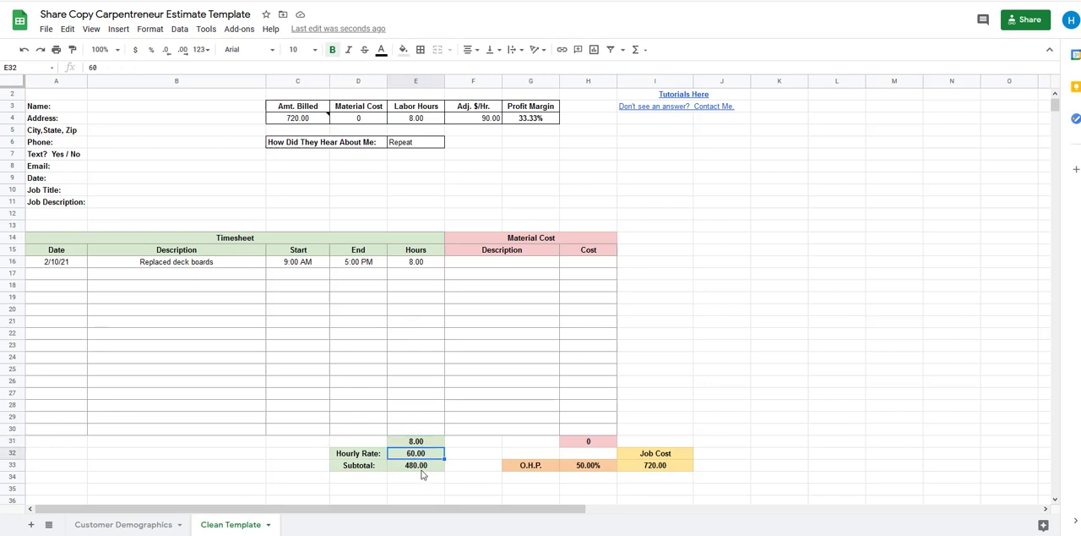
pyautogui.click(423, 467)
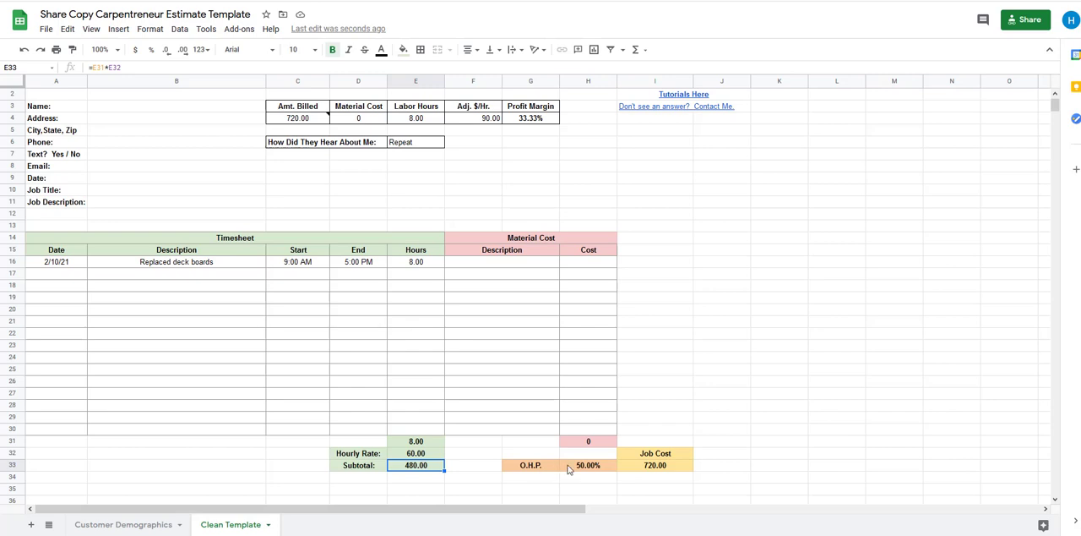
pyautogui.click(599, 469)
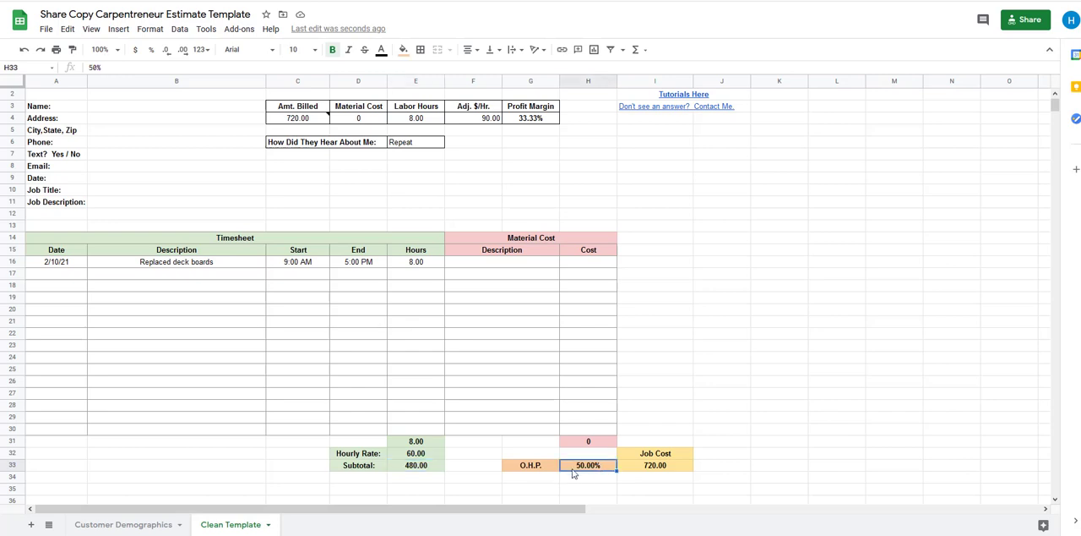
pyautogui.click(658, 468)
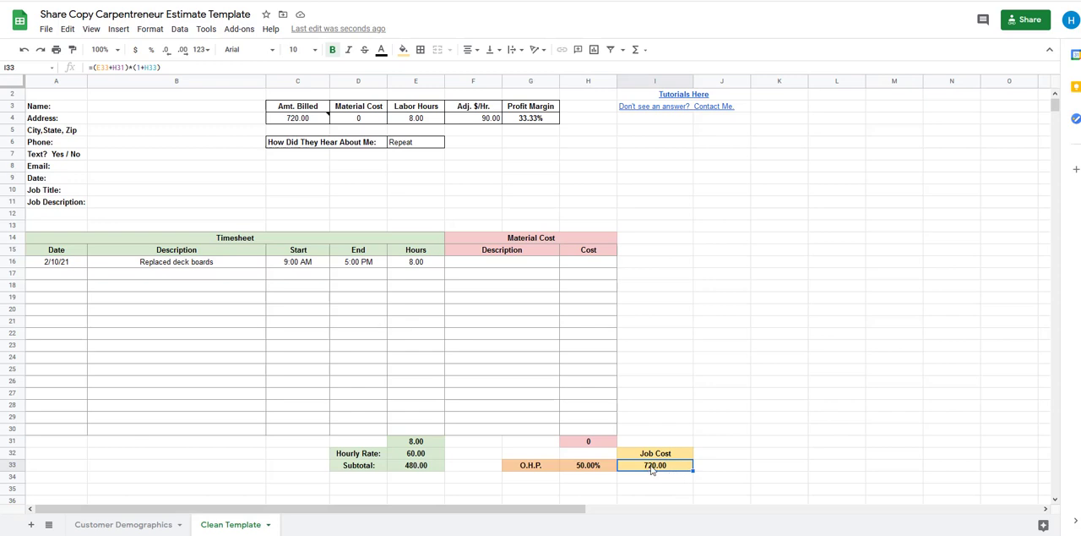
pyautogui.click(297, 121)
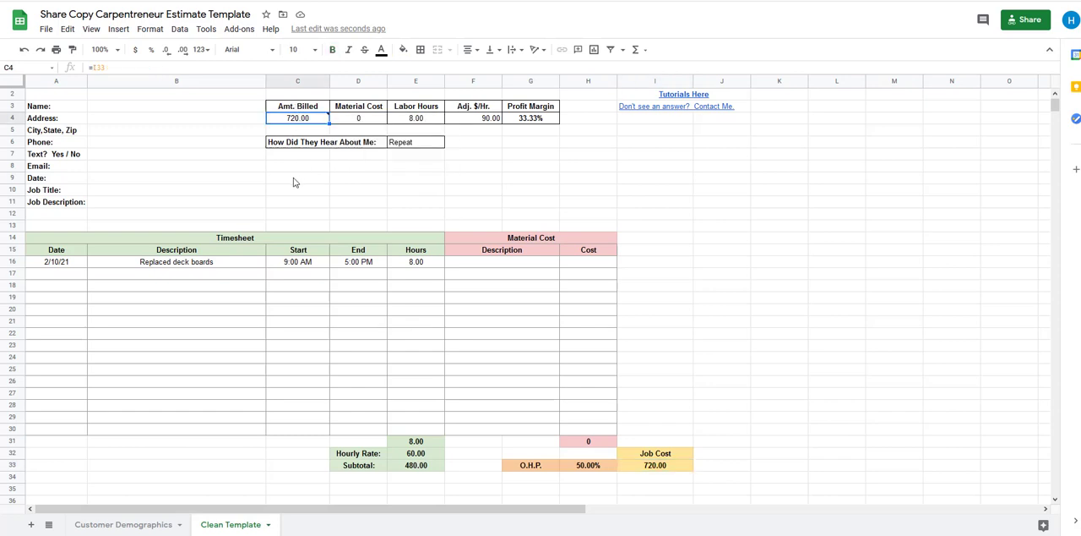
pyautogui.click(294, 183)
pyautogui.click(307, 122)
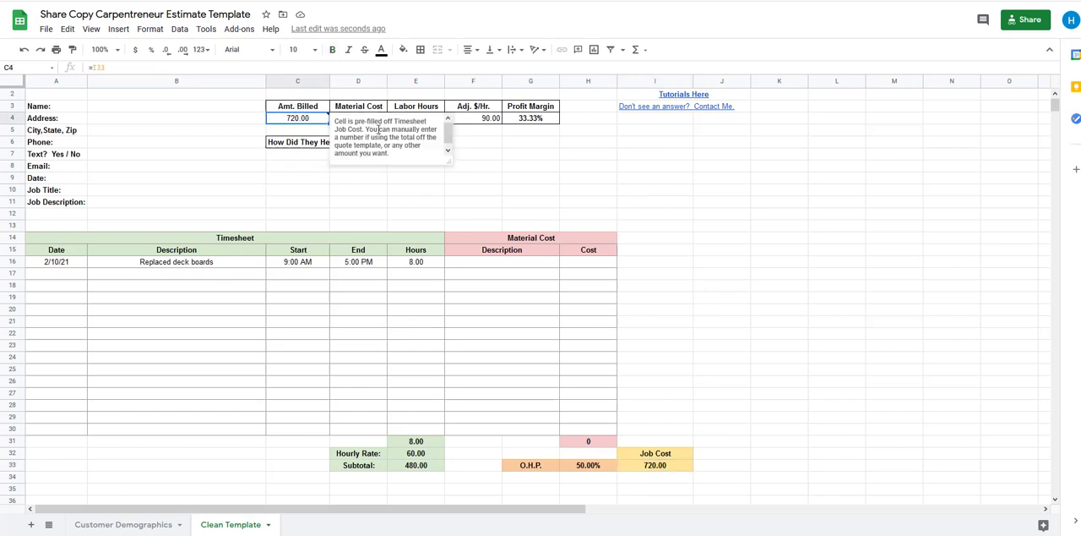
pyautogui.click(517, 168)
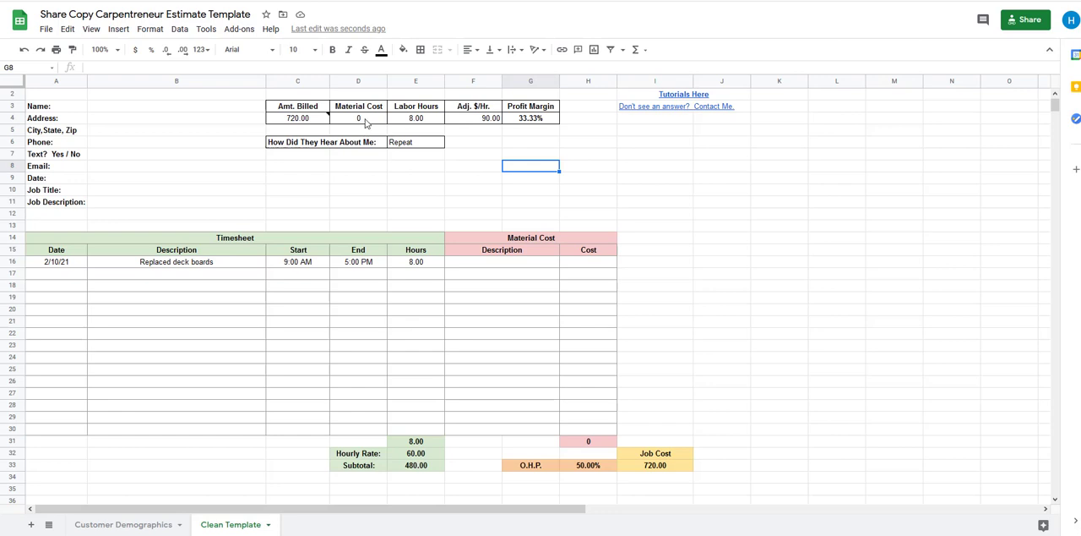
# Add "Deck Boards" with a cost of 200 to the first row of the Material Cost table
pyautogui.click(473, 264)
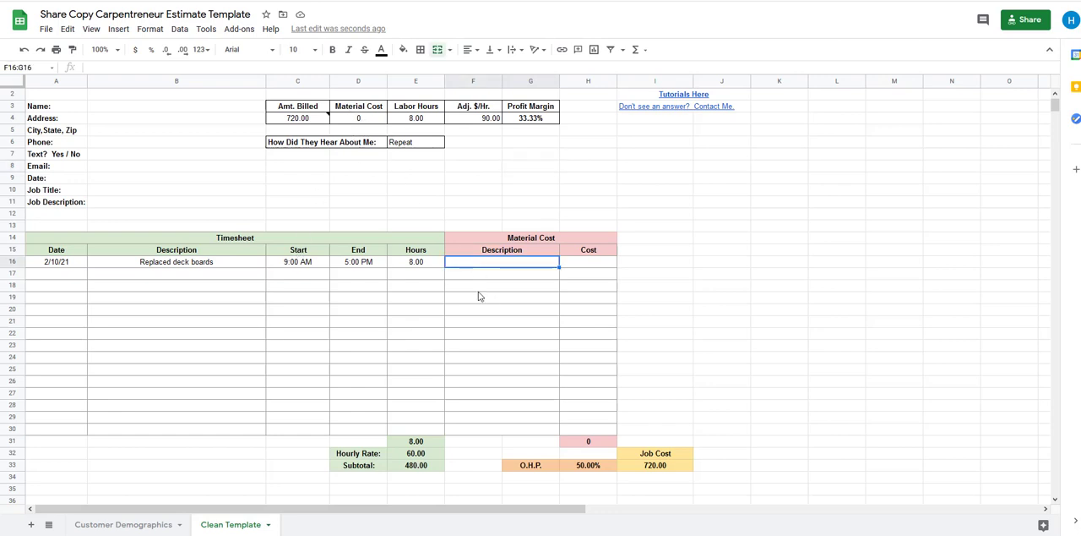
pyautogui.write('De')
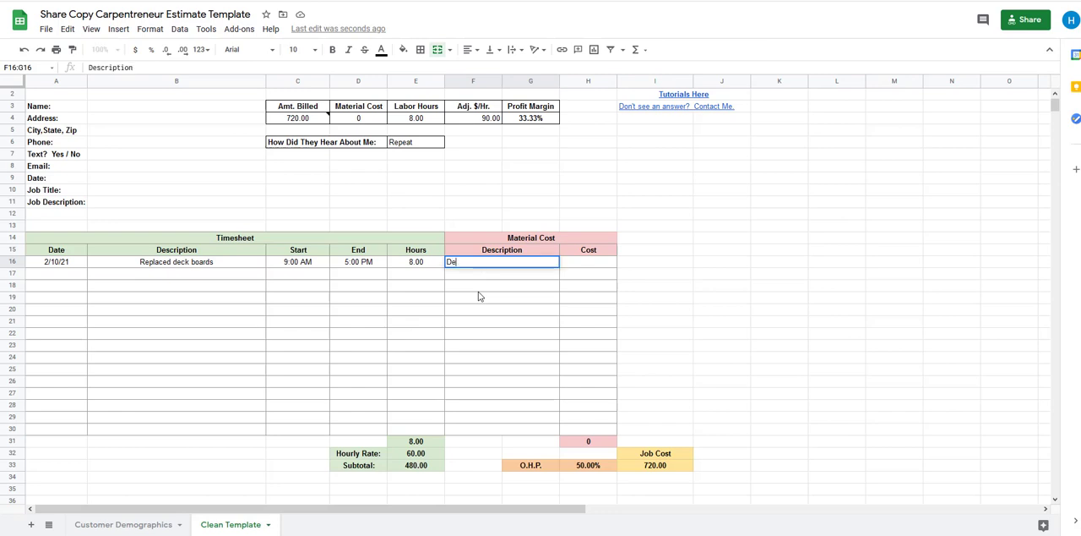
pyautogui.write('ck Boards')
pyautogui.press('Tab')
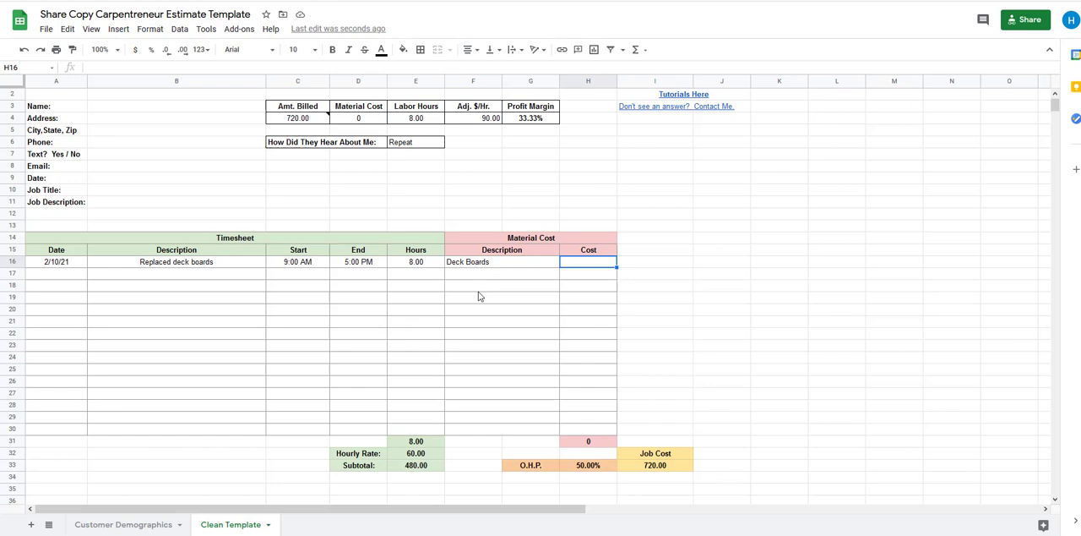
pyautogui.write('200')
pyautogui.press('Return')
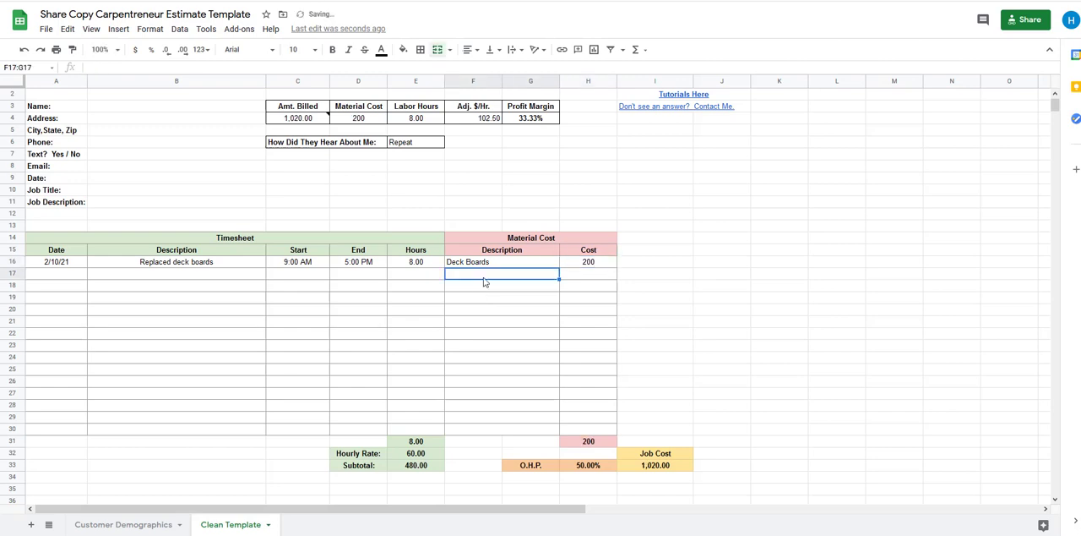
# Add "Screws" with a cost of 20 to the second row of the Material Cost table
pyautogui.write('Screws')
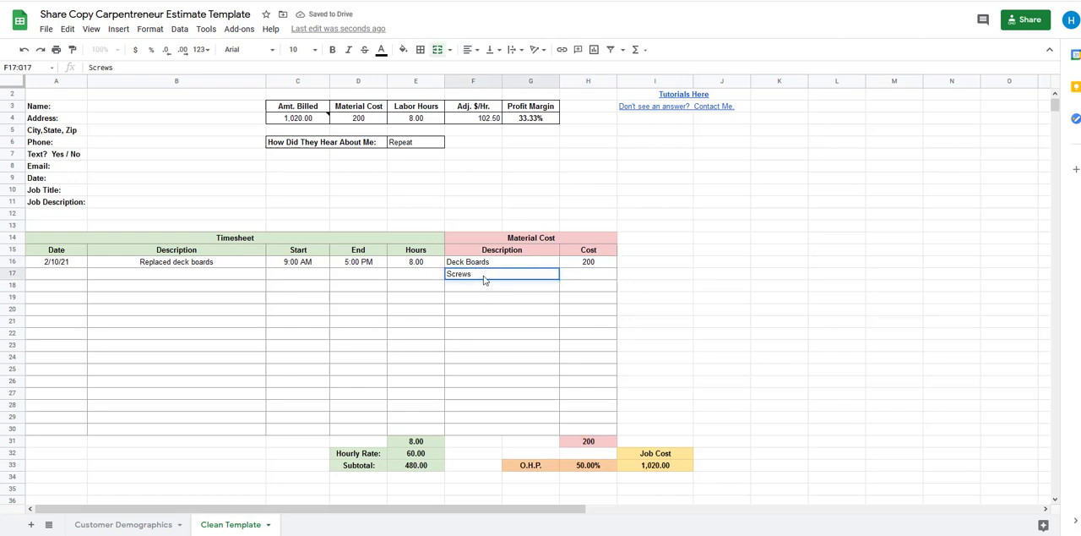
pyautogui.press('Tab')
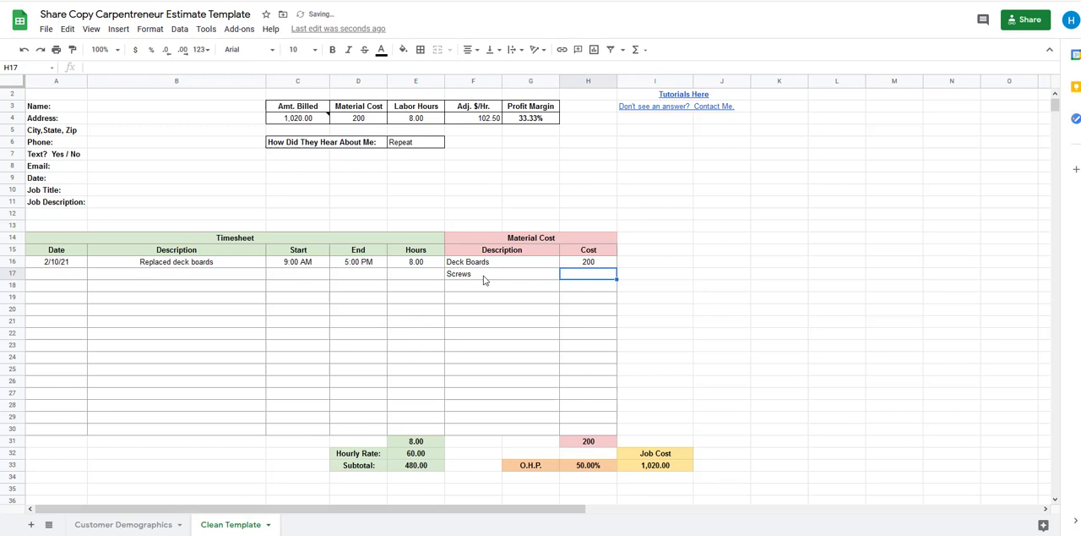
pyautogui.write('20')
pyautogui.press('Tab')
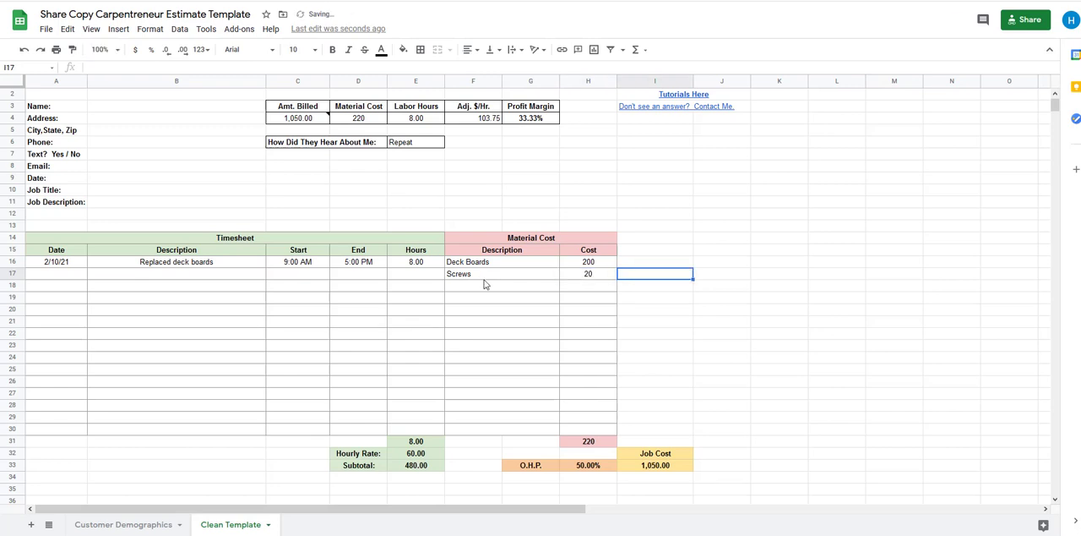
# Examine the material cost total and the Amt. Billed, Adj. $/Hr. and Profit Margin formulas in the summary
pyautogui.click(509, 353)
pyautogui.click(592, 431)
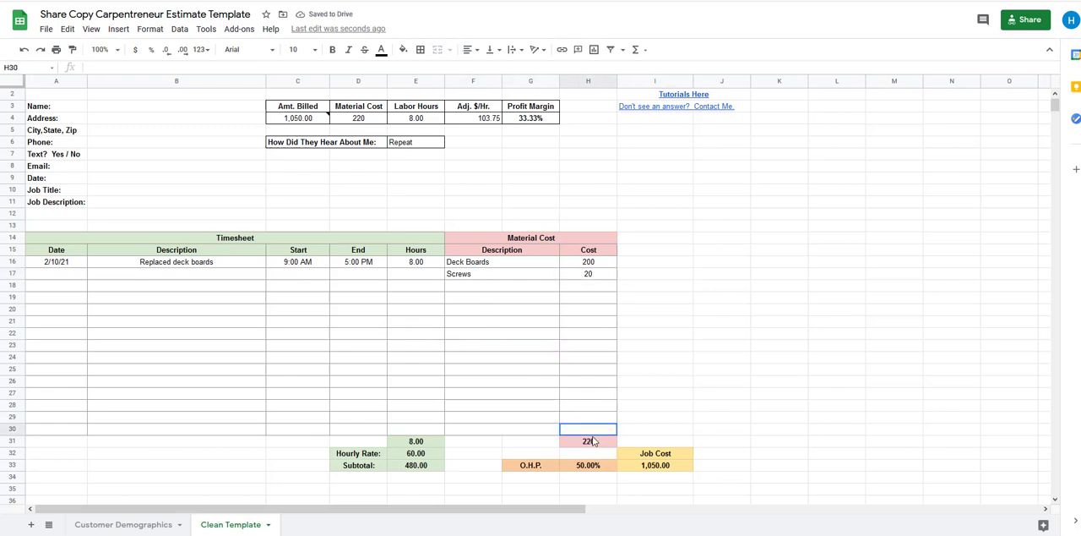
pyautogui.click(596, 442)
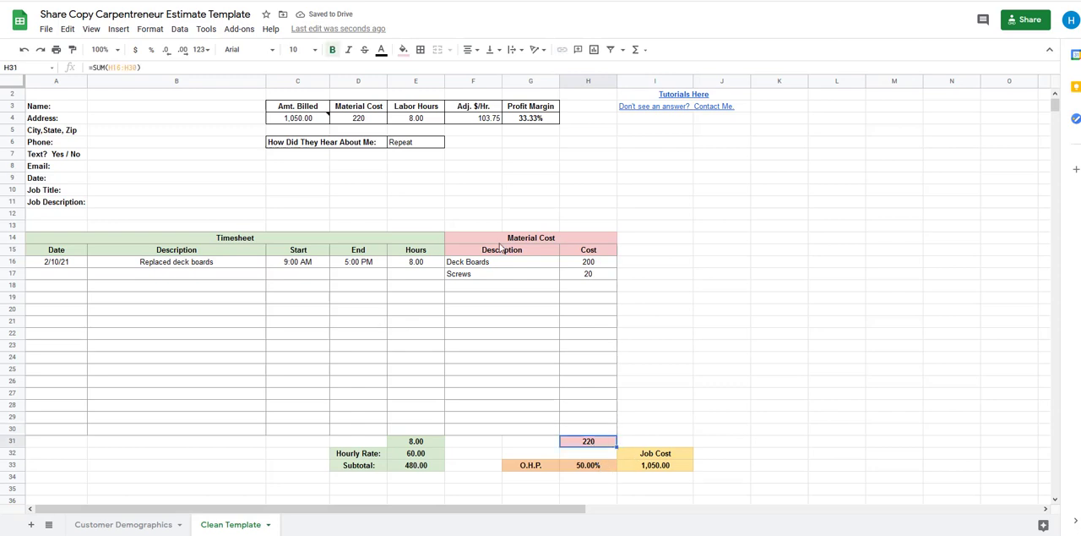
pyautogui.click(297, 121)
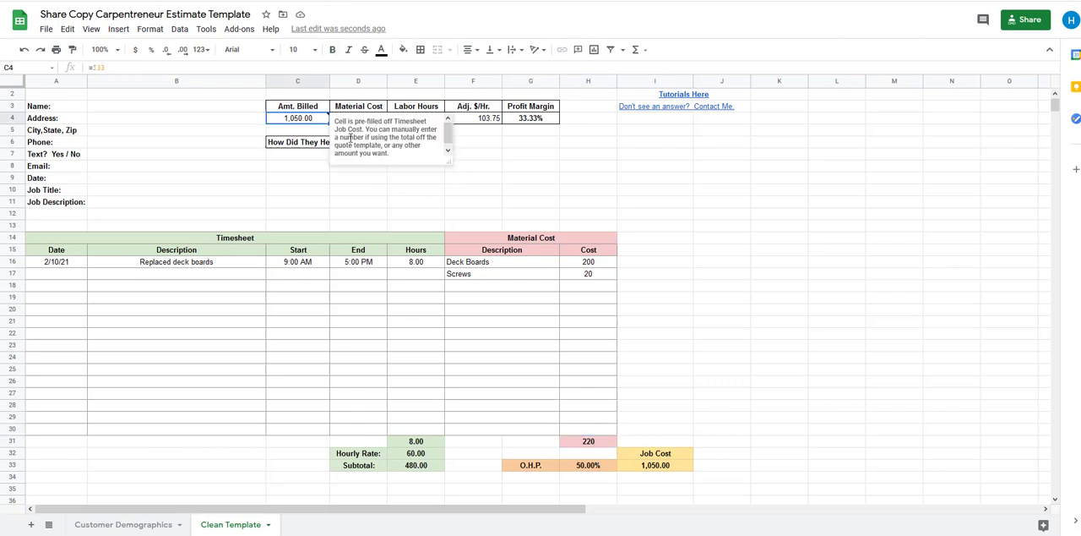
pyautogui.click(532, 168)
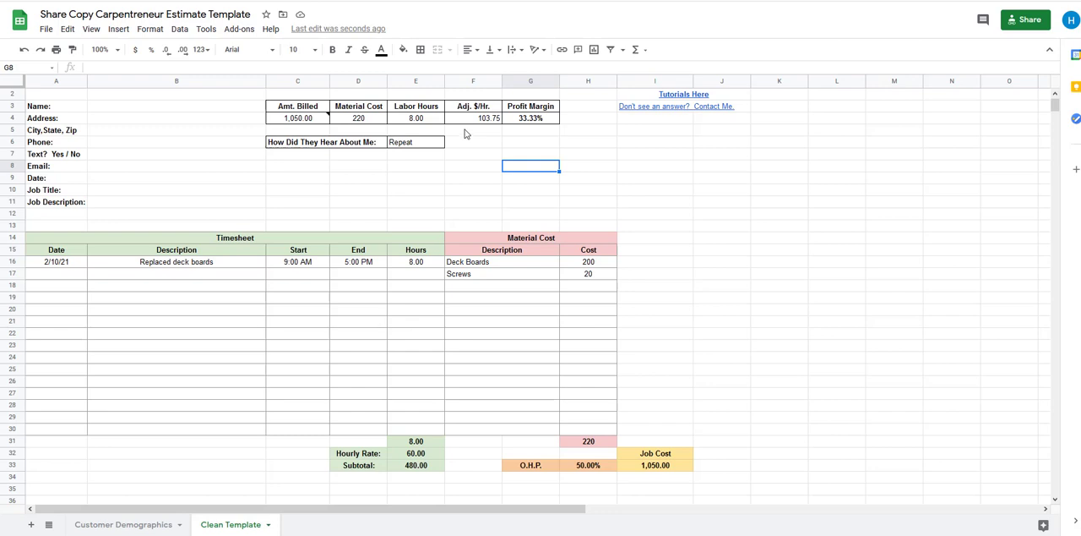
pyautogui.click(475, 121)
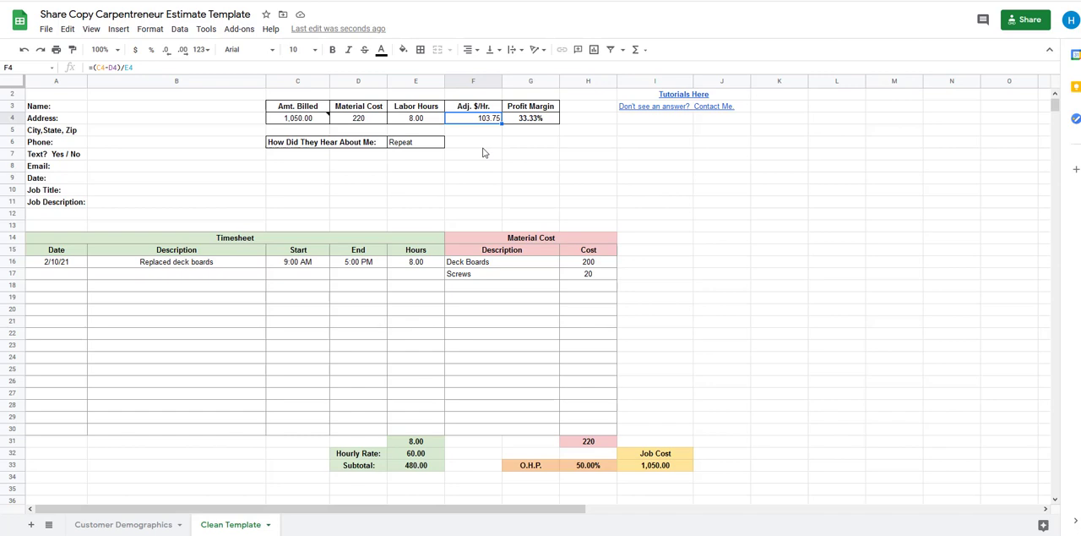
pyautogui.click(543, 122)
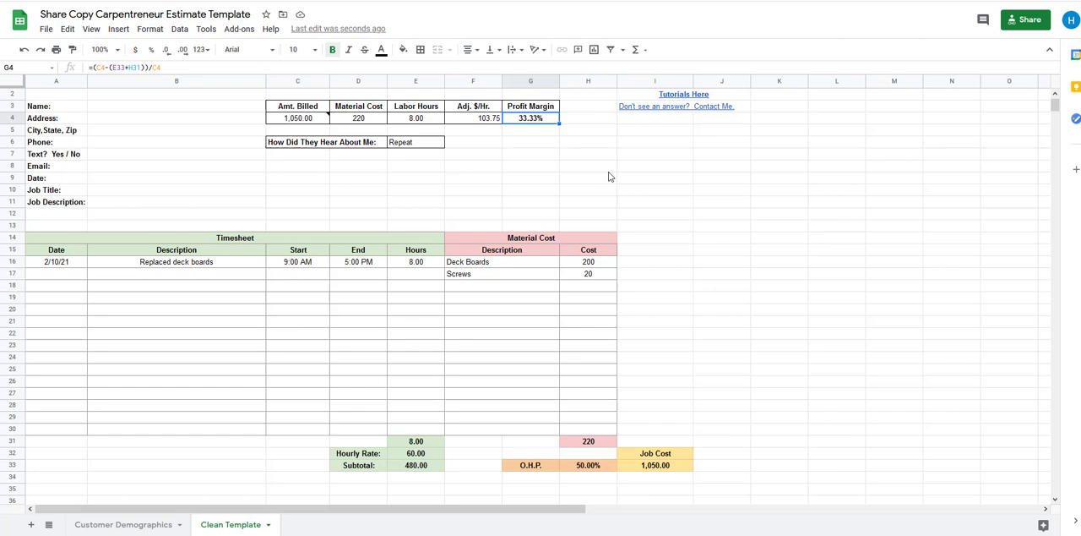
pyautogui.click(558, 155)
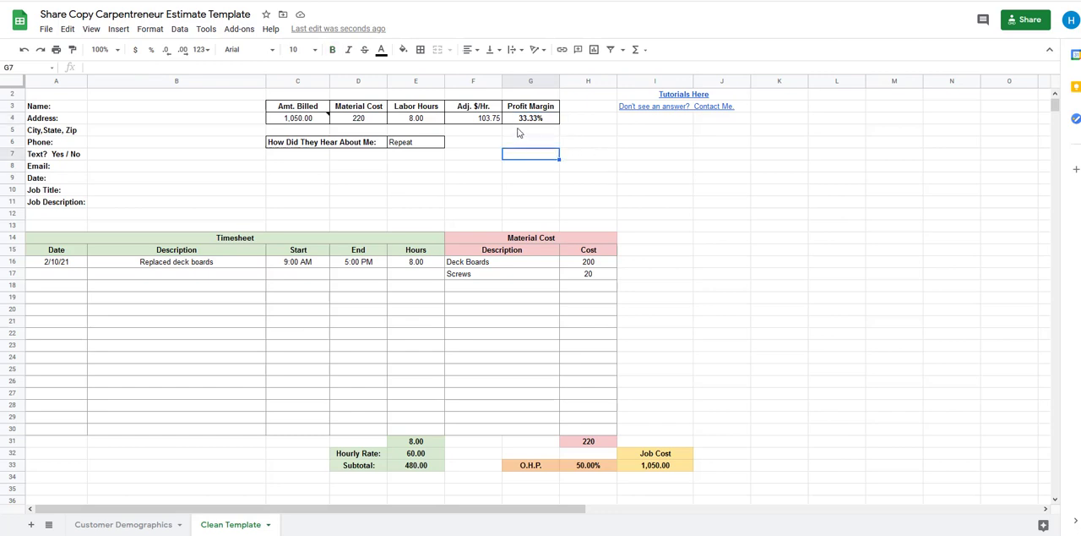
pyautogui.click(521, 119)
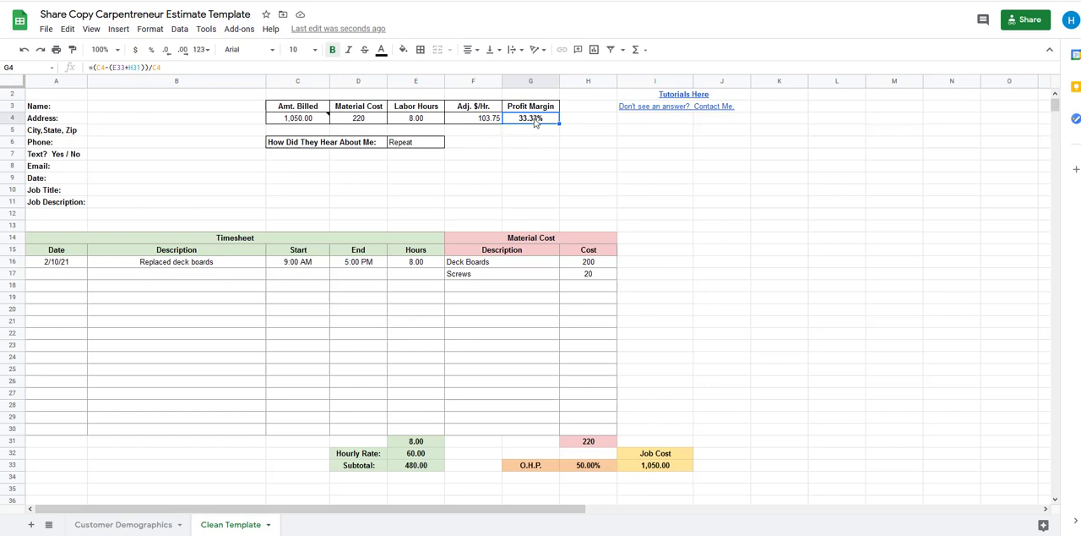
pyautogui.click(529, 196)
pyautogui.click(538, 122)
pyautogui.click(500, 203)
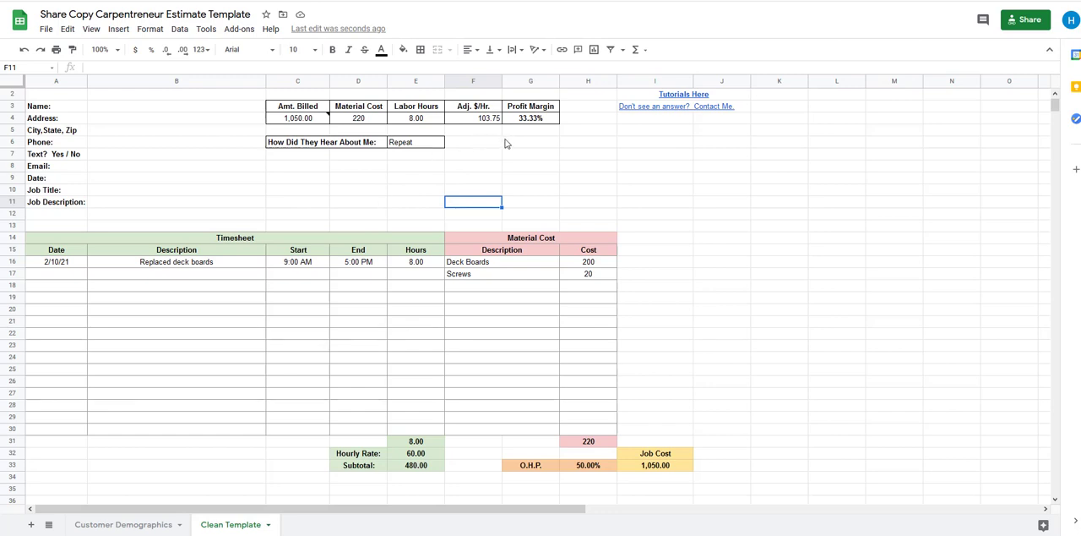
pyautogui.click(526, 169)
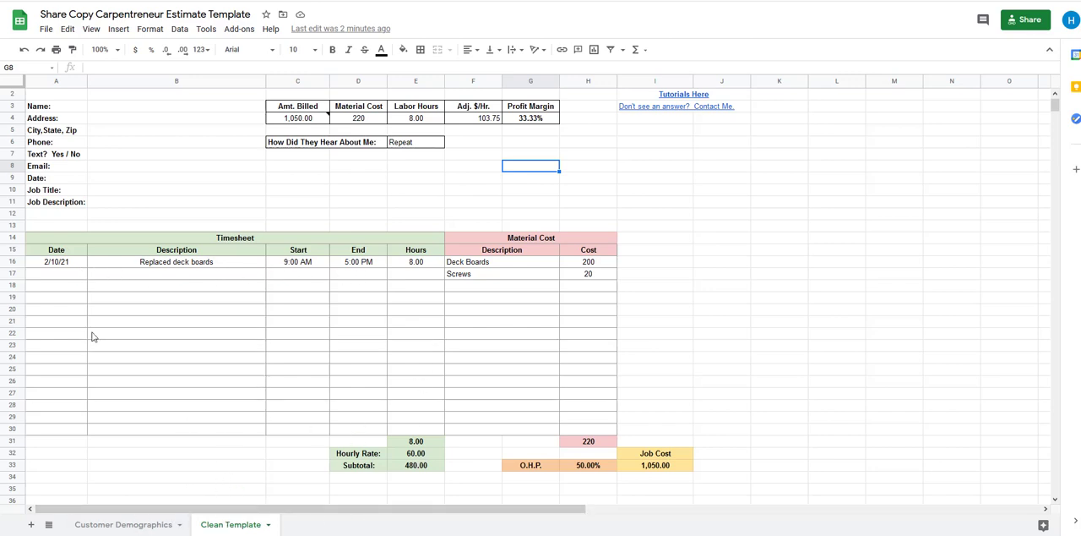
# Clear the sample timesheet entry and both sample Material Cost entries from the template
pyautogui.moveTo(65, 265); pyautogui.dragTo(353, 267)
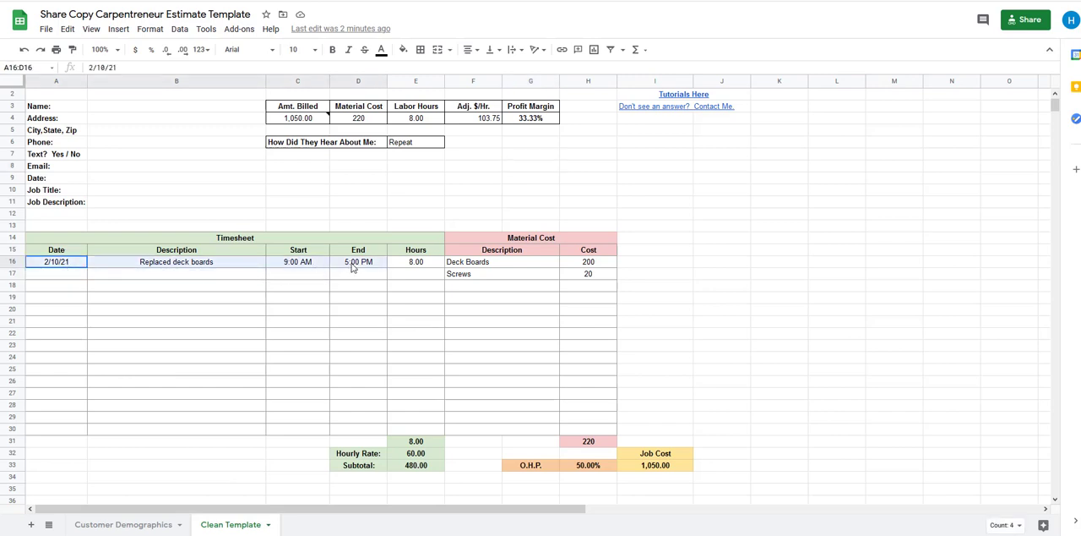
pyautogui.press('Delete')
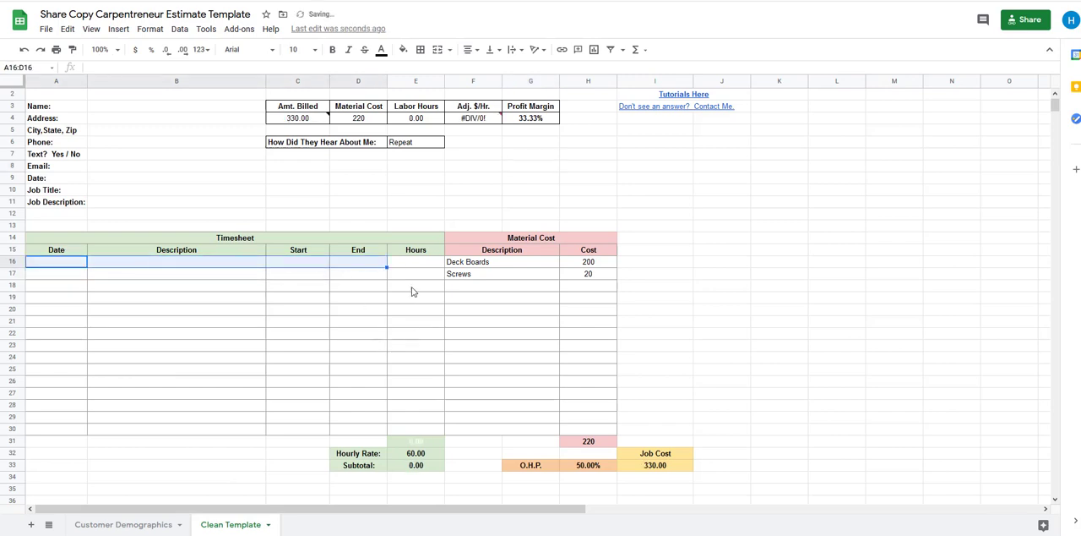
pyautogui.moveTo(475, 262); pyautogui.dragTo(591, 274)
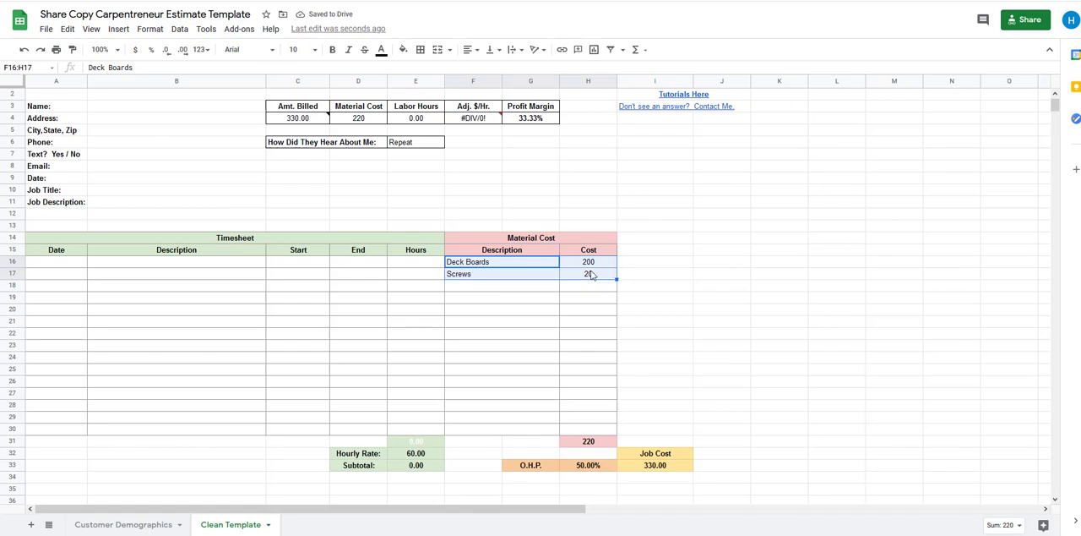
pyautogui.press('Delete')
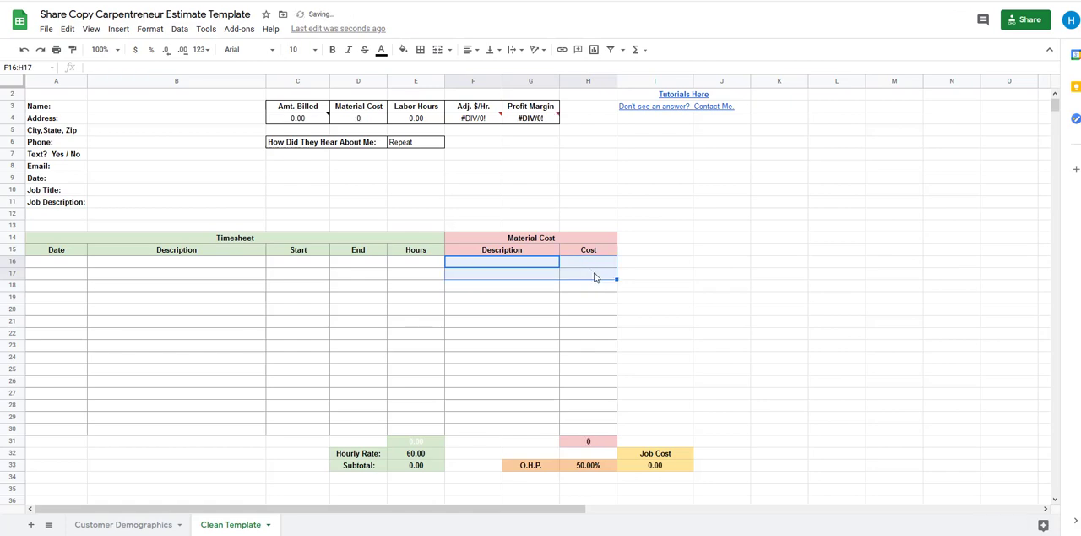
pyautogui.click(539, 163)
# Extend the title of the first quote section to "Quote 1: Replace Deck Boards"
pyautogui.scroll(-10, 330, 355)
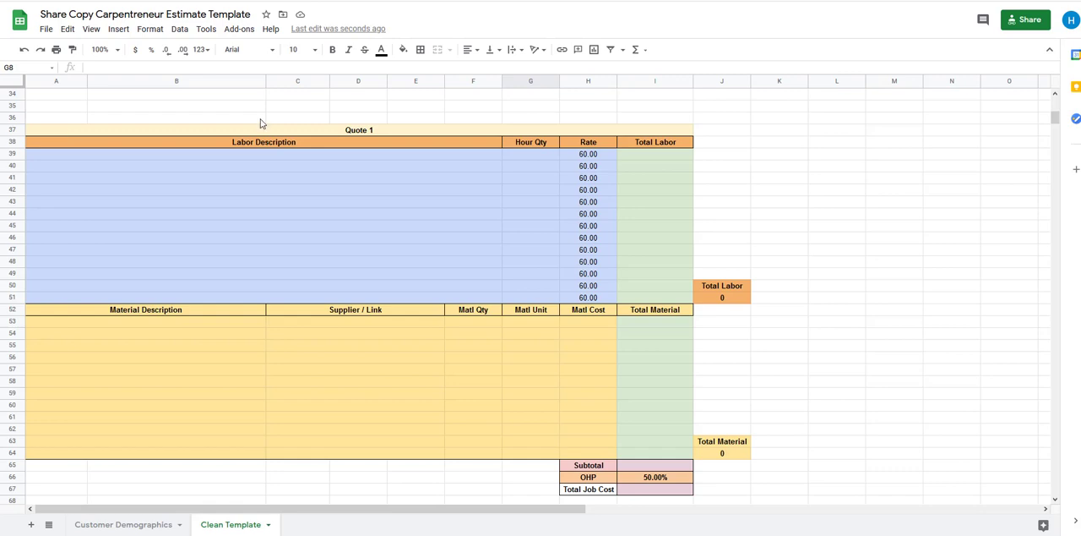
pyautogui.click(369, 131)
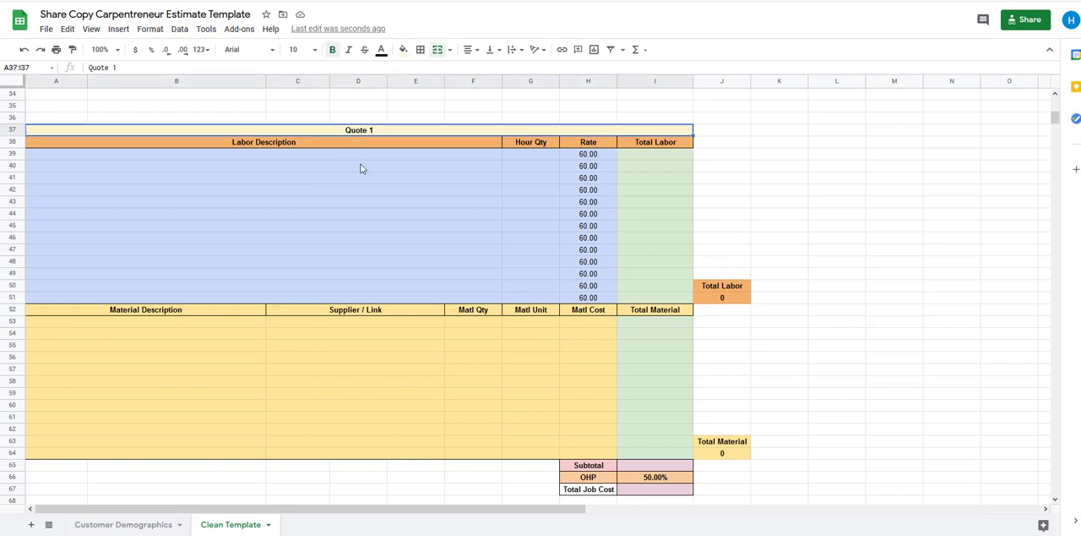
pyautogui.click(141, 70)
pyautogui.write(': Re')
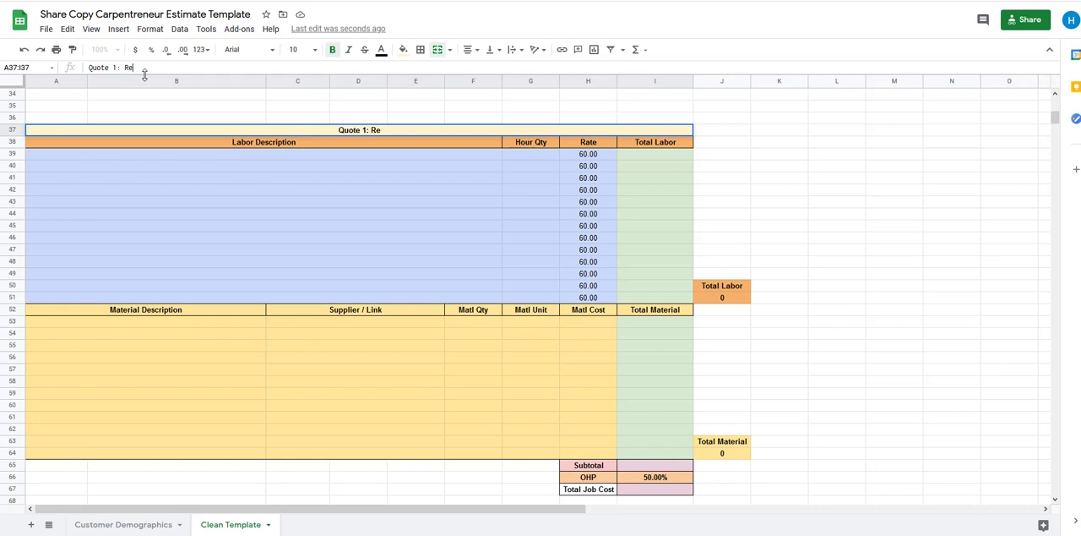
pyautogui.write('place Deck Boards')
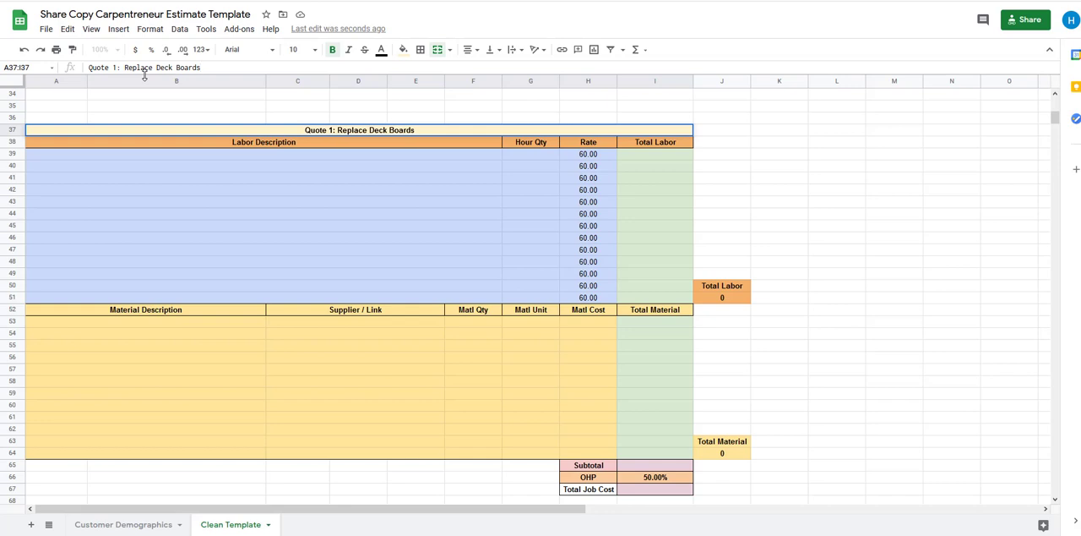
pyautogui.click(173, 191)
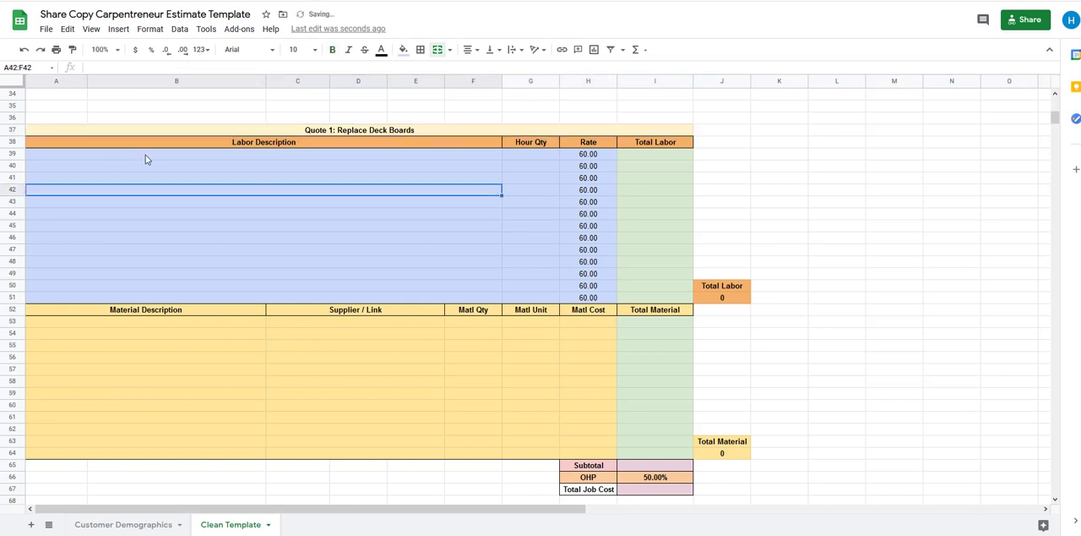
# Examine the entry cells for labor description, material description, supplier, quantity, unit and cost in the first quote section
pyautogui.click(211, 156)
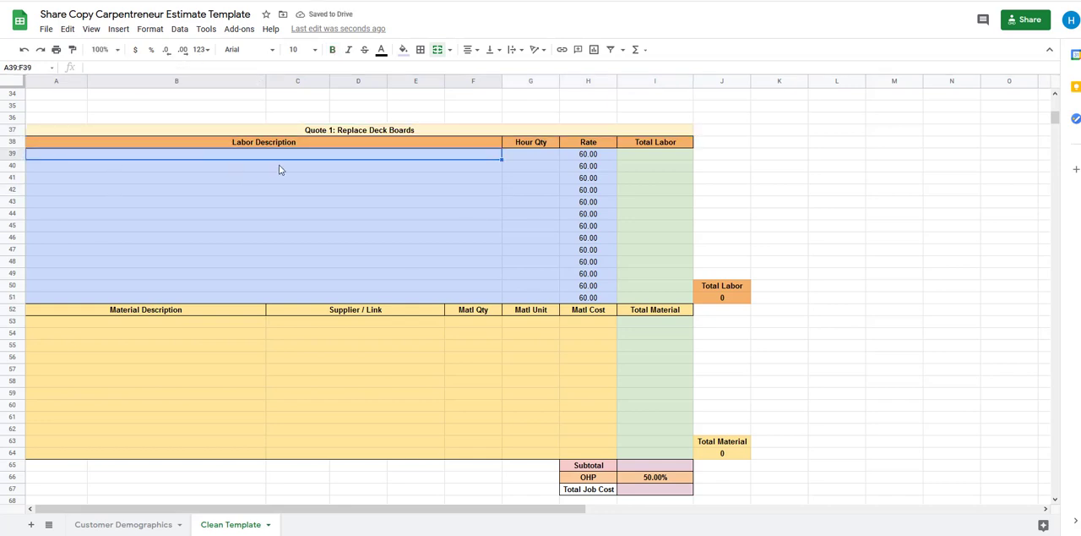
pyautogui.click(268, 191)
pyautogui.click(264, 215)
pyautogui.click(231, 324)
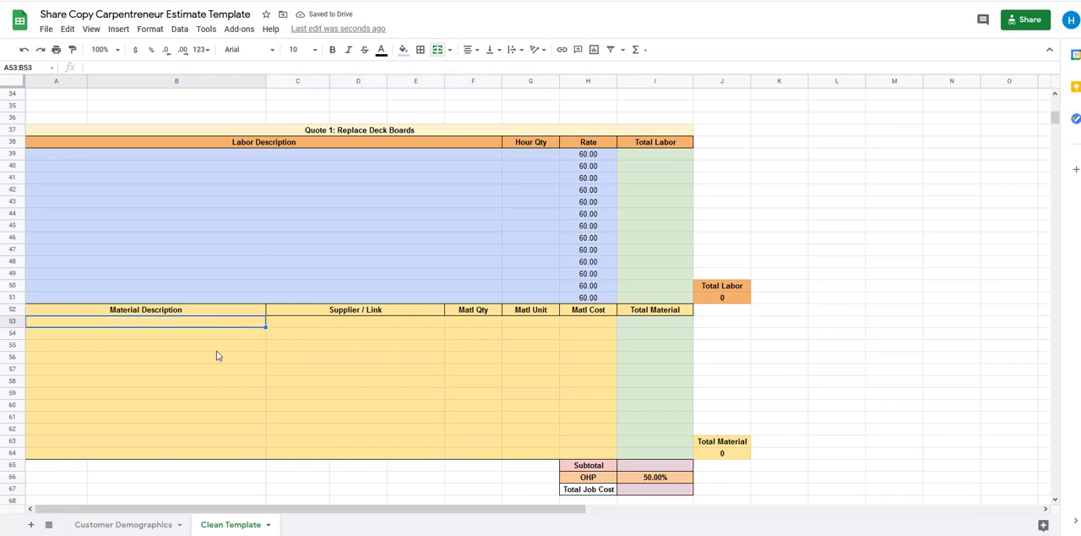
pyautogui.click(216, 380)
pyautogui.click(339, 328)
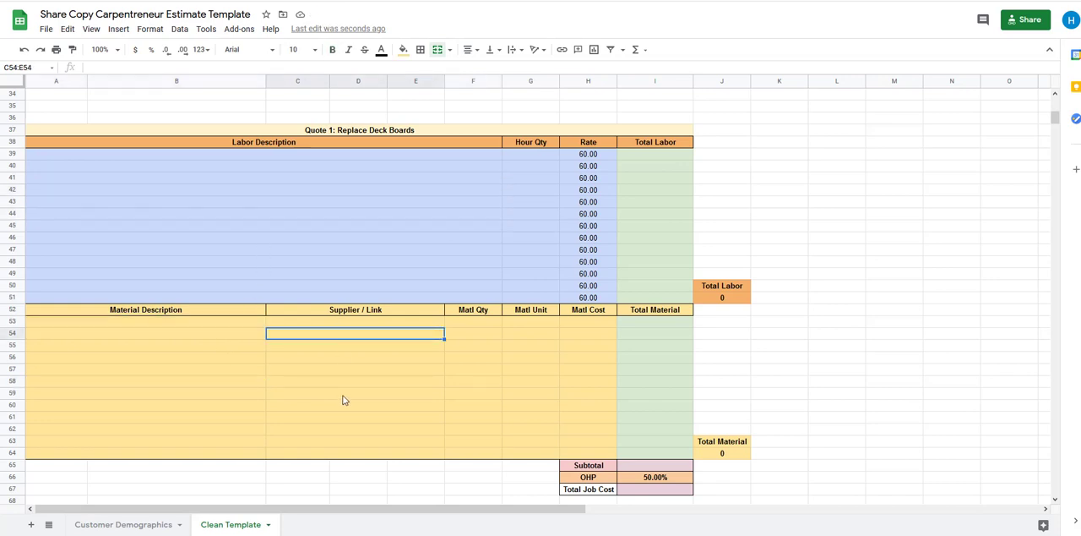
pyautogui.click(343, 400)
pyautogui.click(370, 325)
pyautogui.click(486, 328)
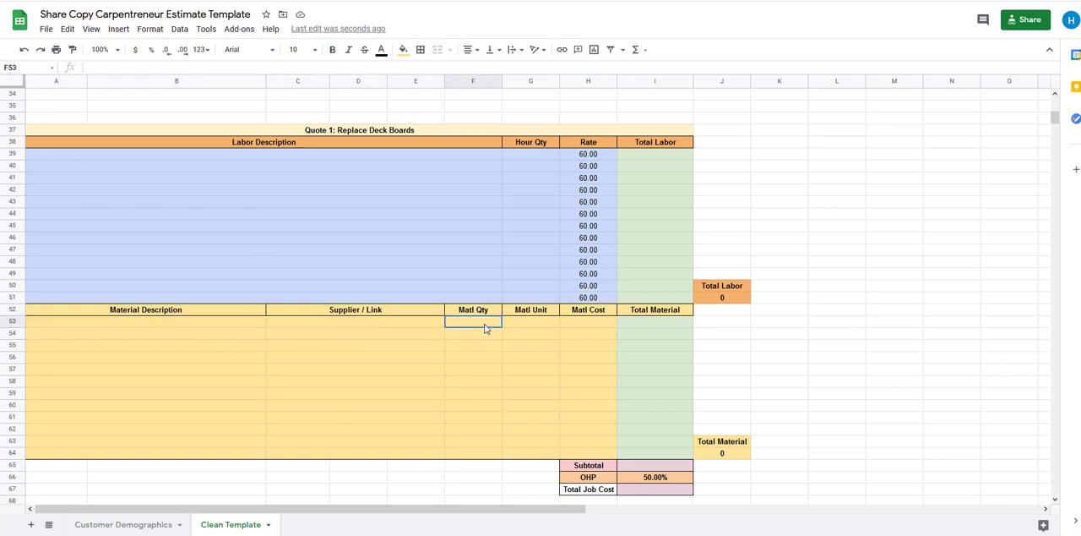
pyautogui.click(483, 372)
pyautogui.click(541, 330)
pyautogui.click(584, 330)
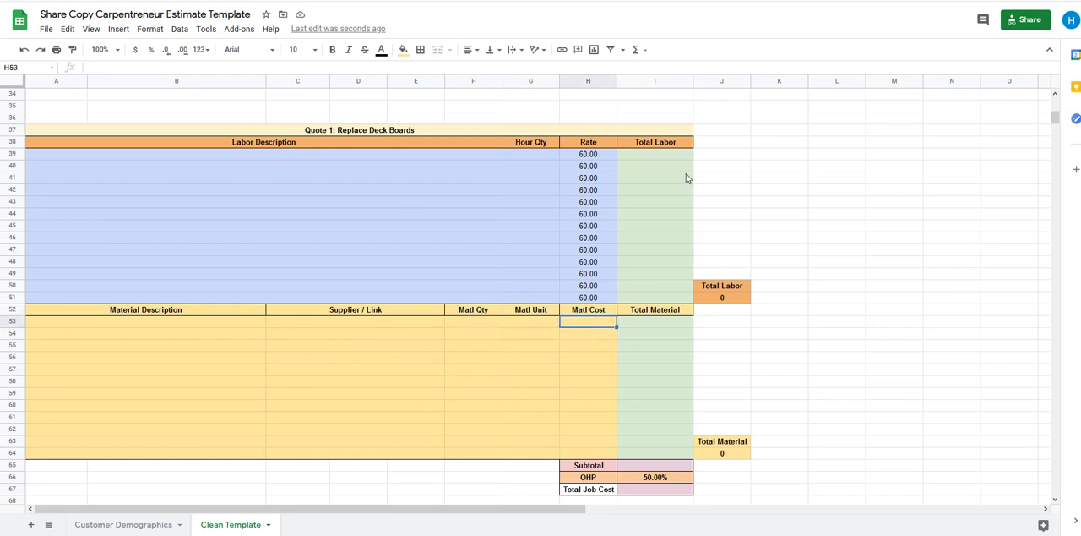
# Examine the Total Labor, Total Material, OHP and Total Job Cost cells of the first quote section
pyautogui.scroll(-1, 674, 345)
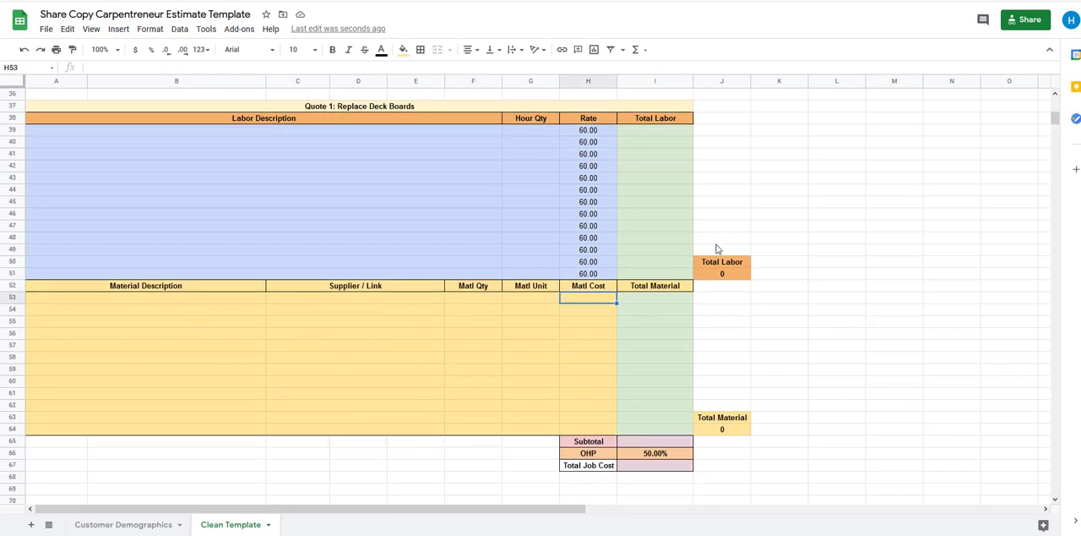
pyautogui.click(725, 275)
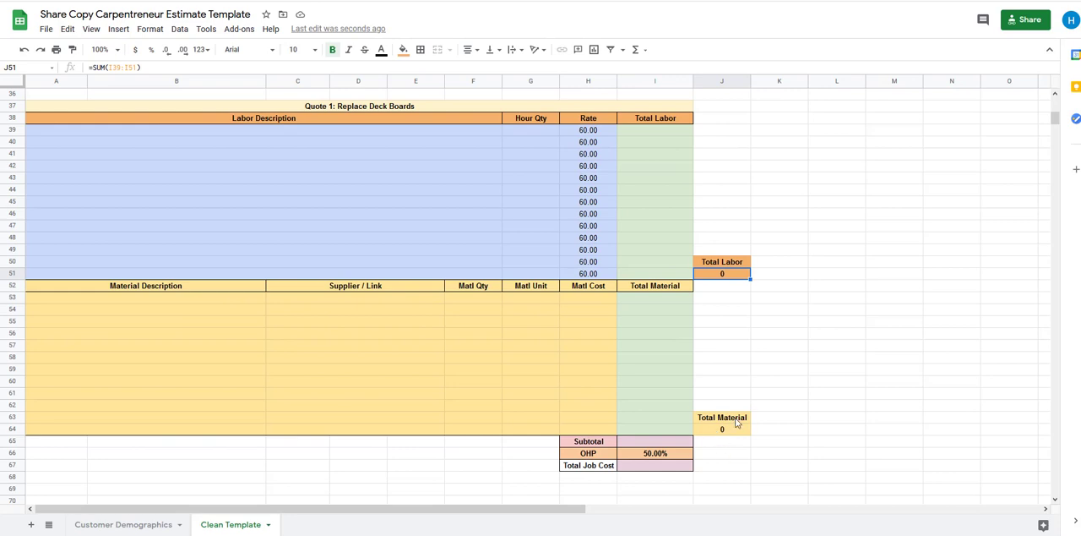
pyautogui.click(737, 422)
pyautogui.click(653, 453)
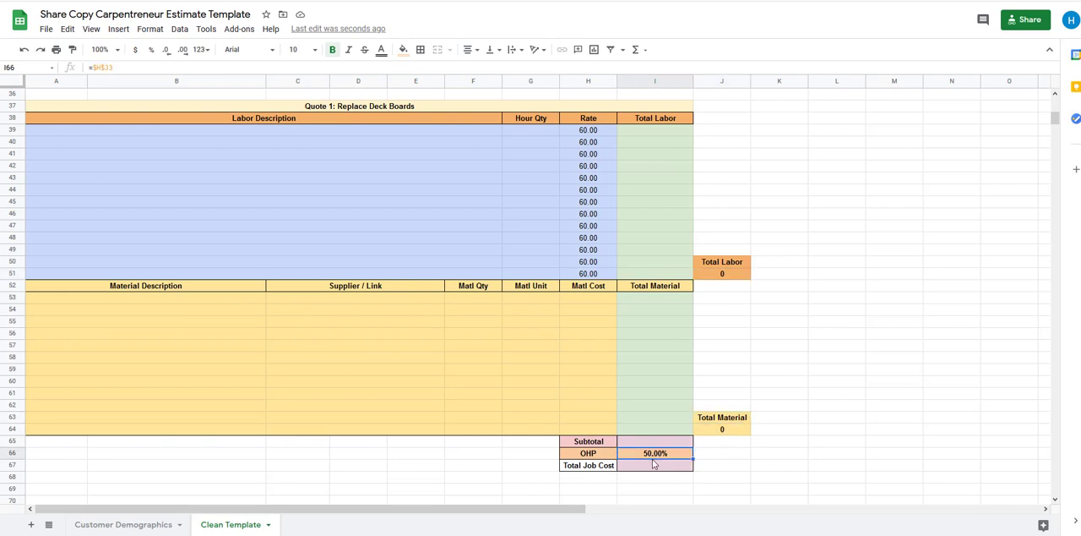
pyautogui.click(655, 464)
# Compare the quote's Rate column with the Hourly Rate cell below the Timesheet table
pyautogui.scroll(5, 591, 355)
pyautogui.moveTo(588, 249); pyautogui.dragTo(588, 297)
pyautogui.scroll(5, 379, 340)
pyautogui.click(404, 285)
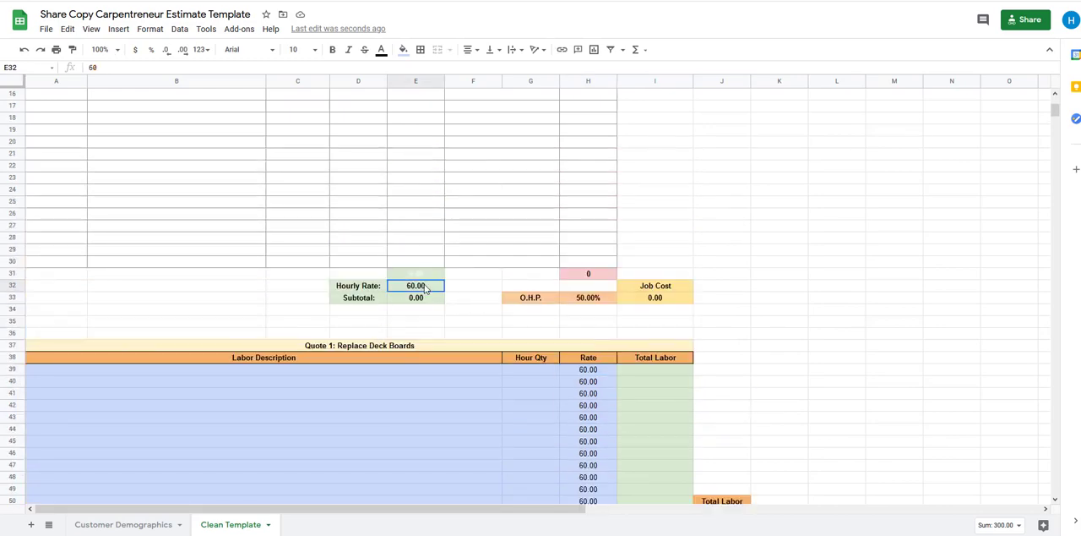
pyautogui.scroll(-3, 413, 388)
pyautogui.scroll(3, 413, 394)
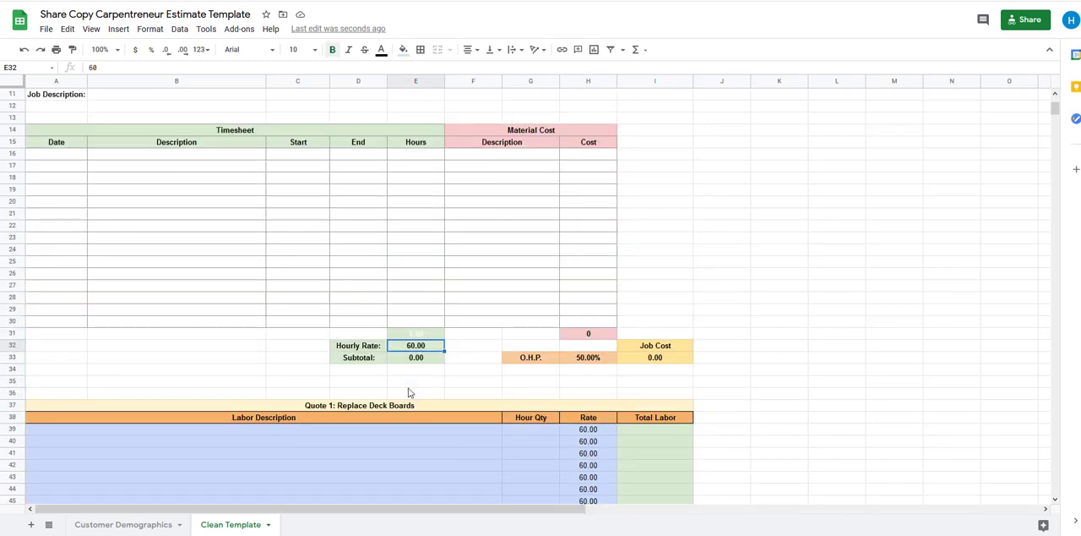
pyautogui.scroll(3, 408, 392)
pyautogui.scroll(-5, 398, 382)
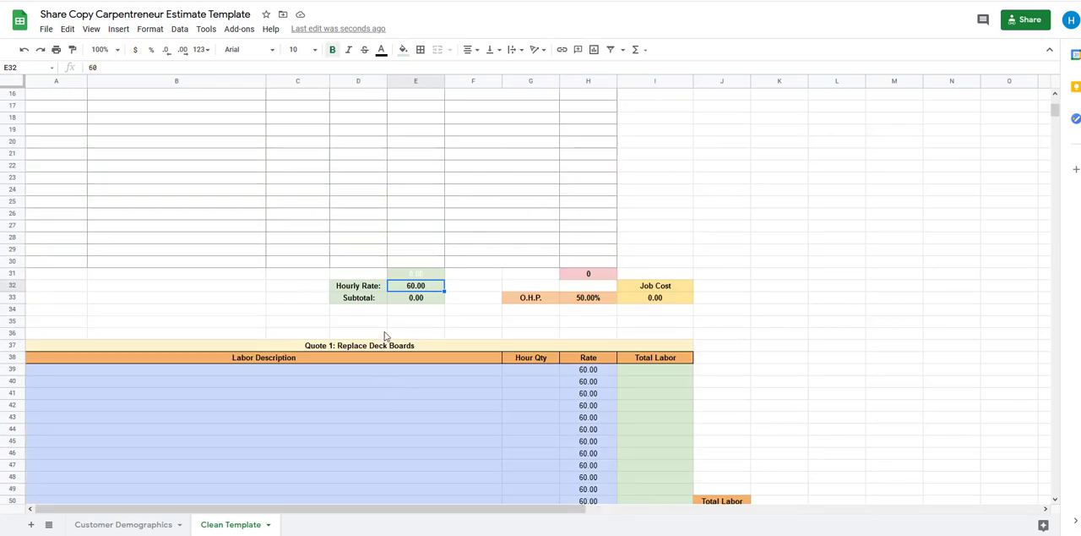
# Restore the first quote section's title to "Quote 1"
pyautogui.click(376, 347)
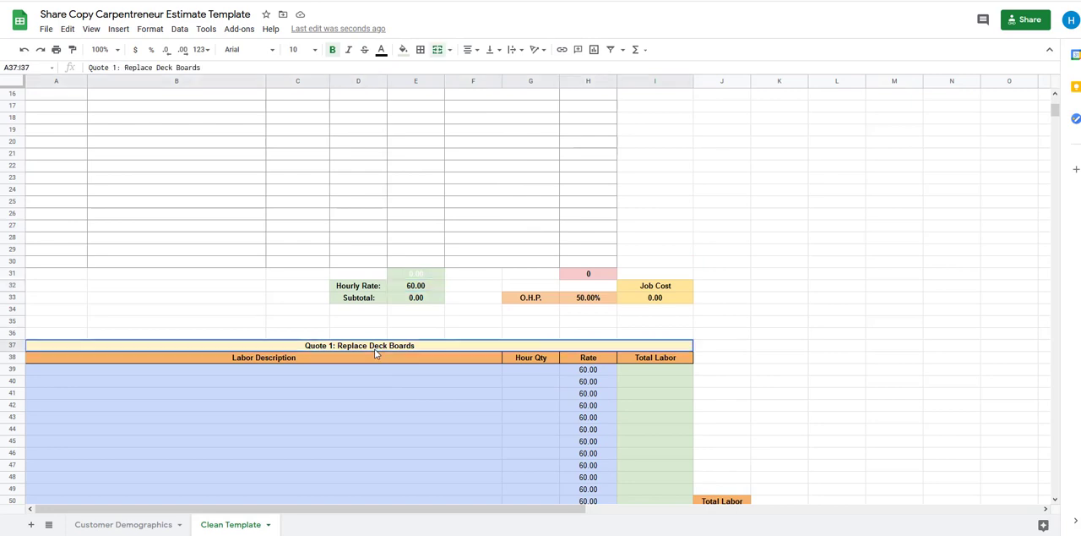
pyautogui.click(227, 66)
pyautogui.press('BackSpace')
pyautogui.press('BackSpace')
pyautogui.press('BackSpace')
pyautogui.press('BackSpace')
pyautogui.press('BackSpace')
pyautogui.press('BackSpace')
pyautogui.press('BackSpace')
pyautogui.press('BackSpace')
pyautogui.press('BackSpace')
pyautogui.press('BackSpace')
pyautogui.press('BackSpace')
pyautogui.press('BackSpace')
pyautogui.press('BackSpace')
pyautogui.press('BackSpace')
pyautogui.press('BackSpace')
pyautogui.press('BackSpace')
pyautogui.press('BackSpace')
pyautogui.press('BackSpace')
pyautogui.press('BackSpace')
pyautogui.press('BackSpace')
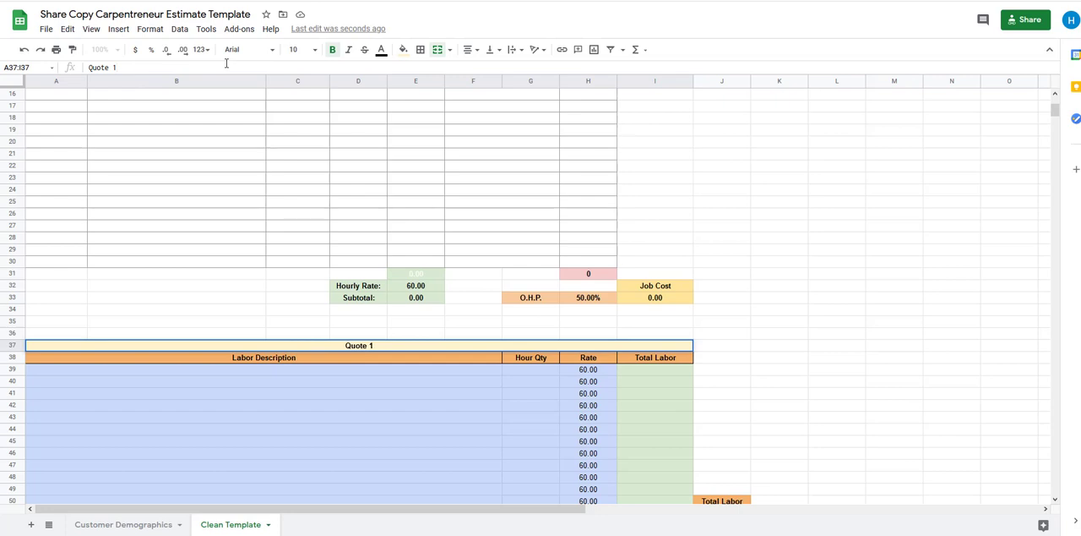
pyautogui.press('Return')
pyautogui.click(377, 454)
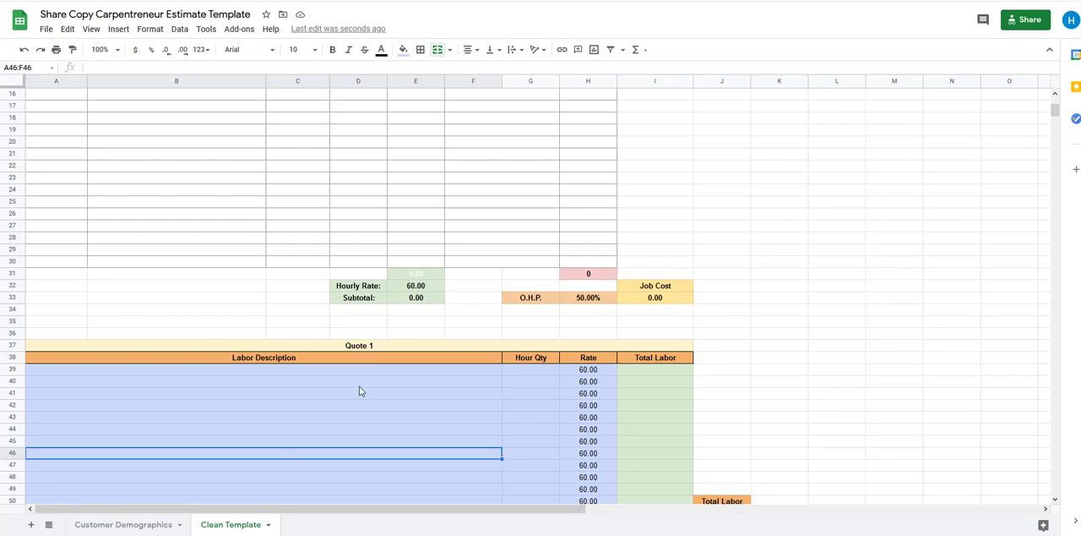
# Add a blank sheet and name it with the customer's first name followed by "Deck Boards"
pyautogui.scroll(1, 328, 381)
pyautogui.scroll(4, 328, 381)
pyautogui.scroll(-10, 326, 379)
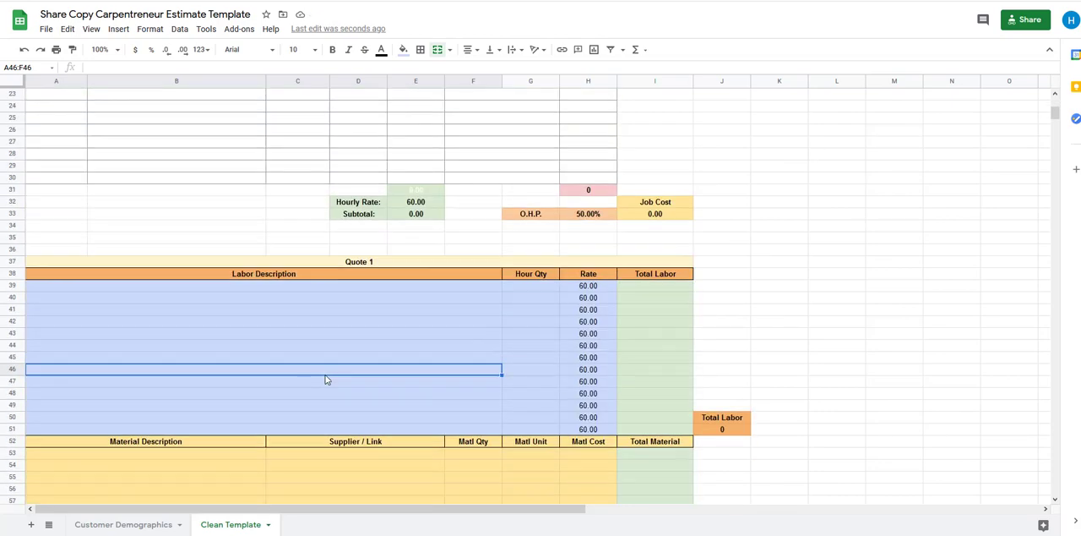
pyautogui.scroll(4, 326, 379)
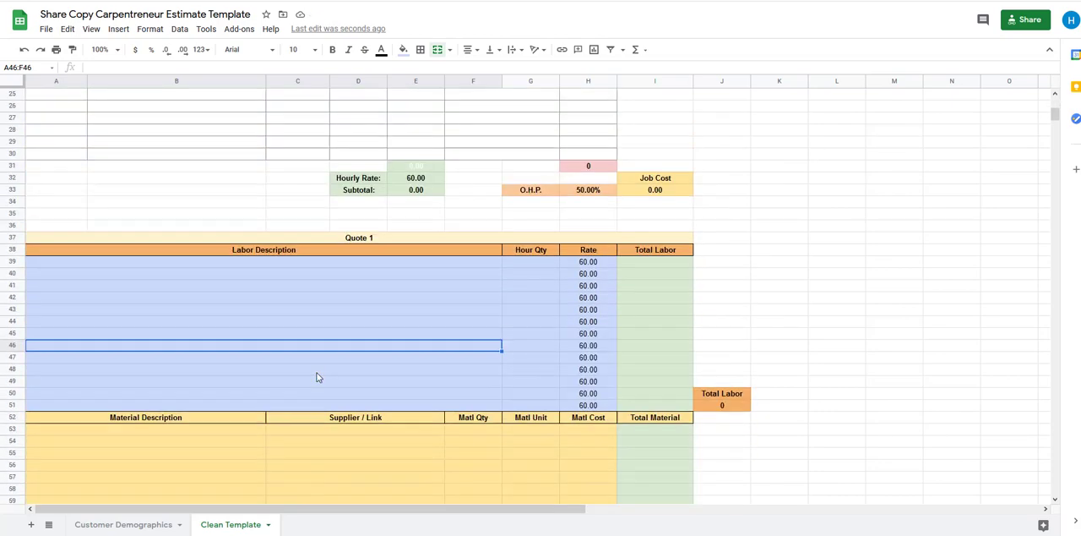
pyautogui.click(31, 526)
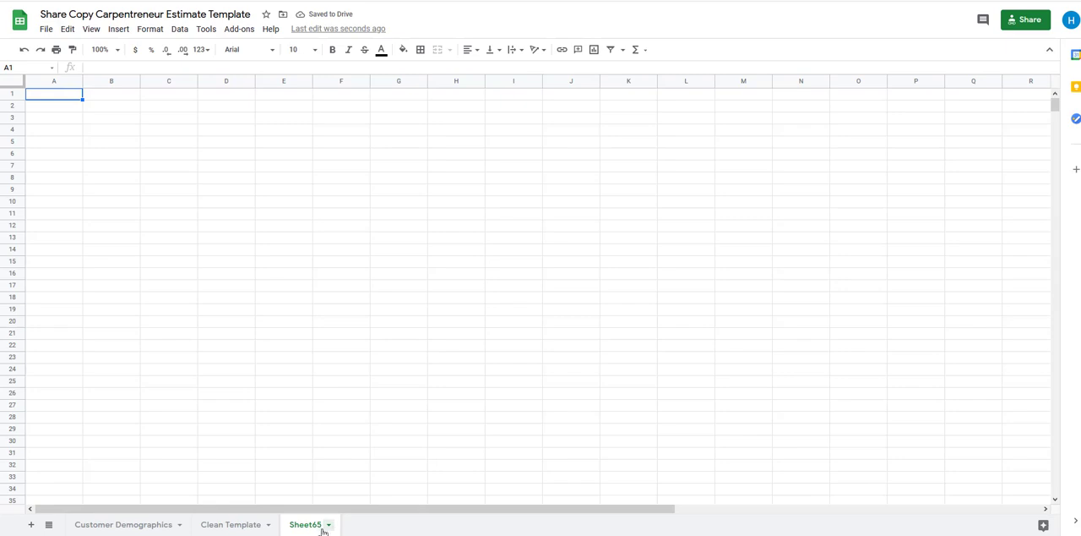
pyautogui.click(328, 526)
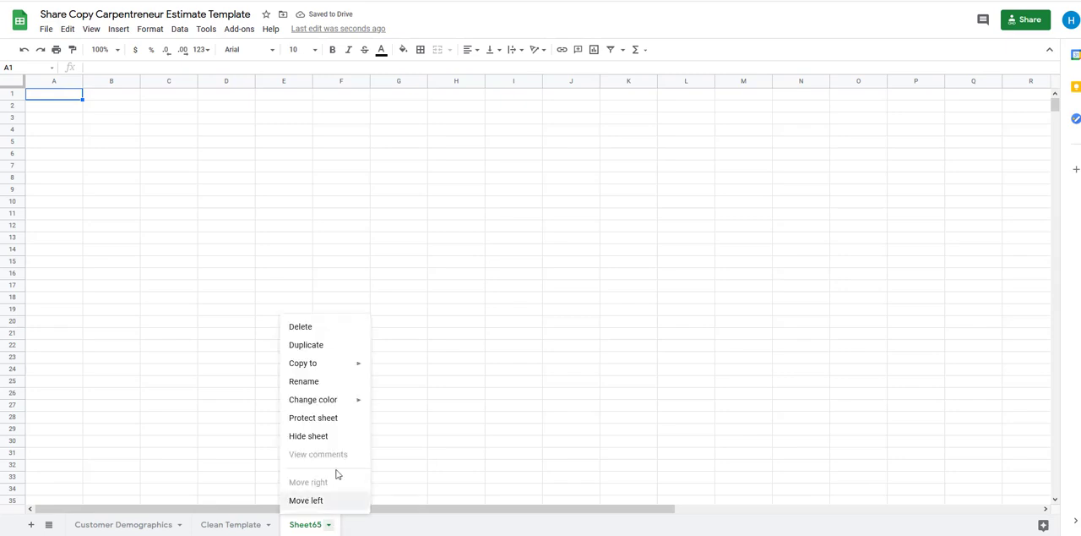
pyautogui.click(339, 387)
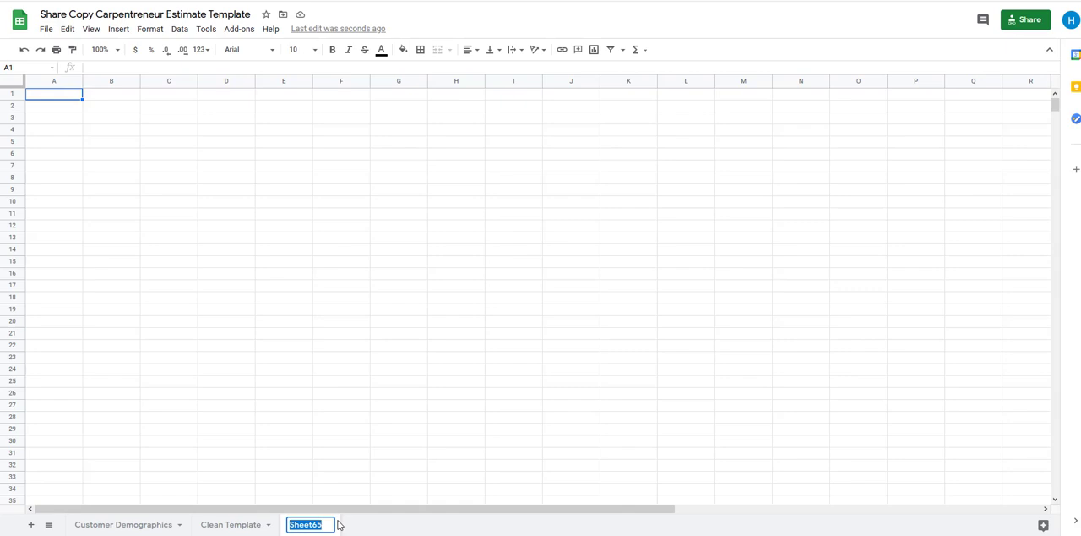
pyautogui.write('Steve ')
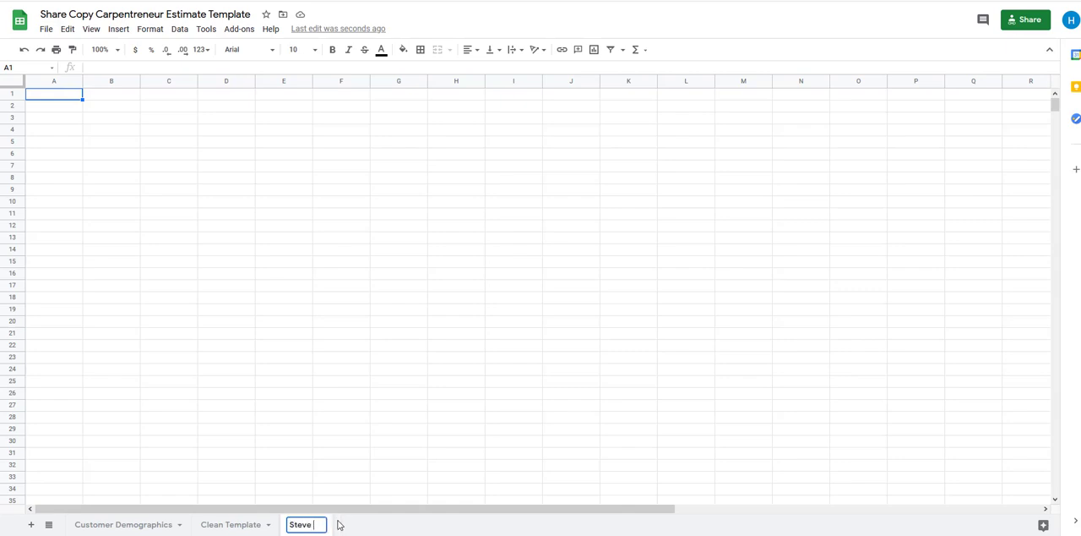
pyautogui.write('Deck')
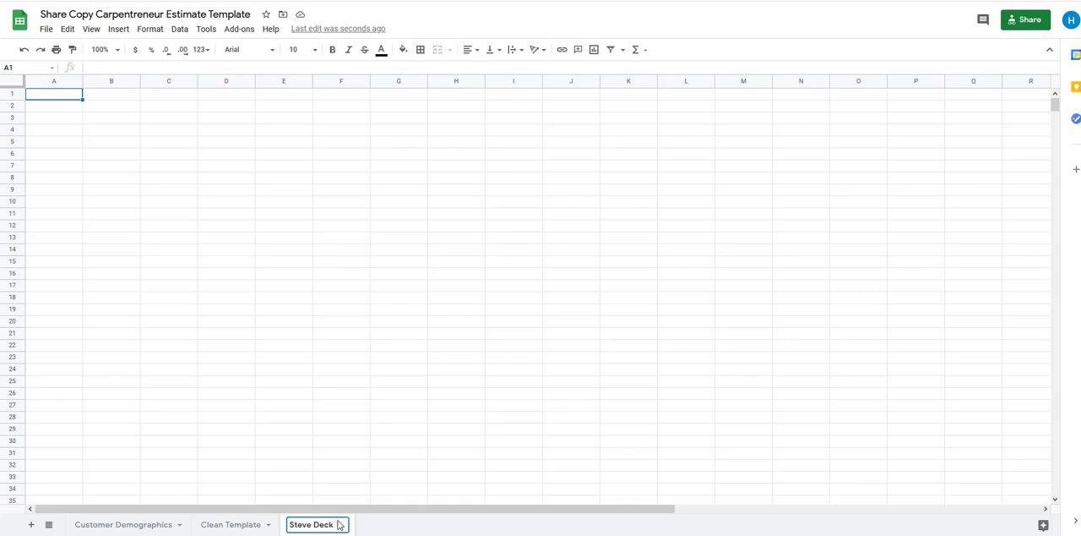
pyautogui.write(' Boards')
pyautogui.press('Return')
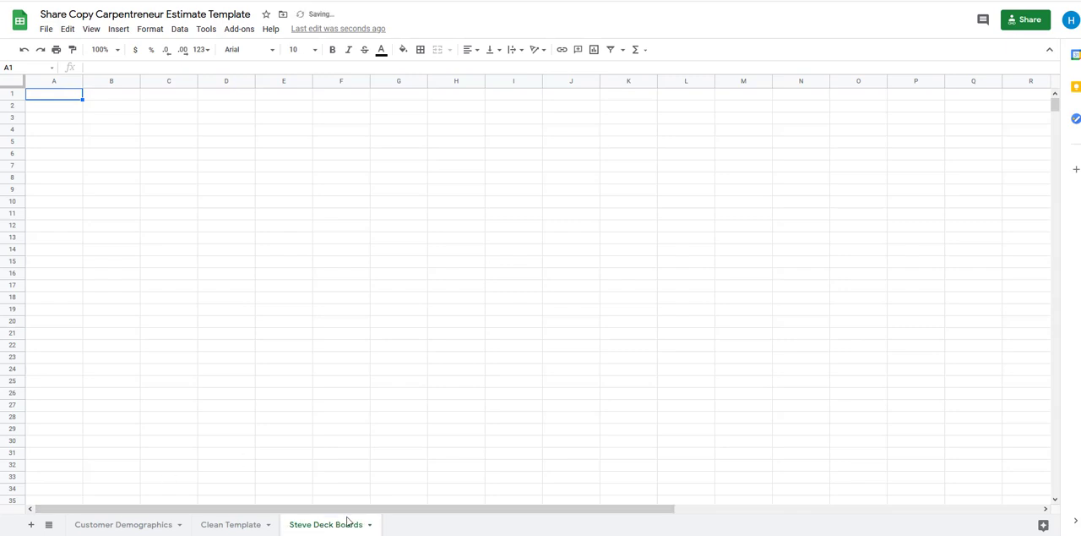
# Enter the new Deck Boards sheet's exact name in cell A2, under Worksheet, on the Customer Demographics sheet
pyautogui.click(98, 524)
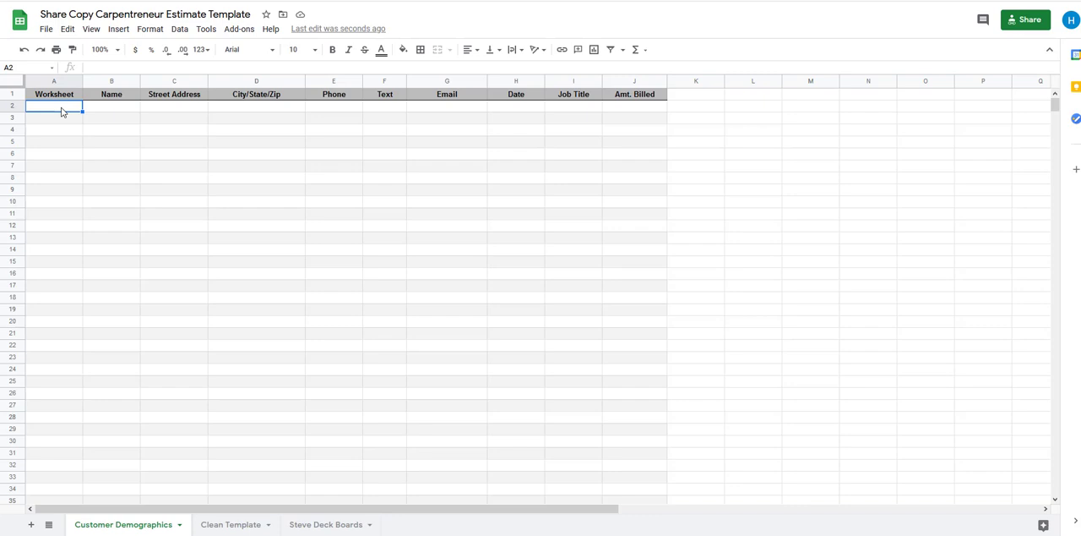
pyautogui.write('Steve Deck Boards')
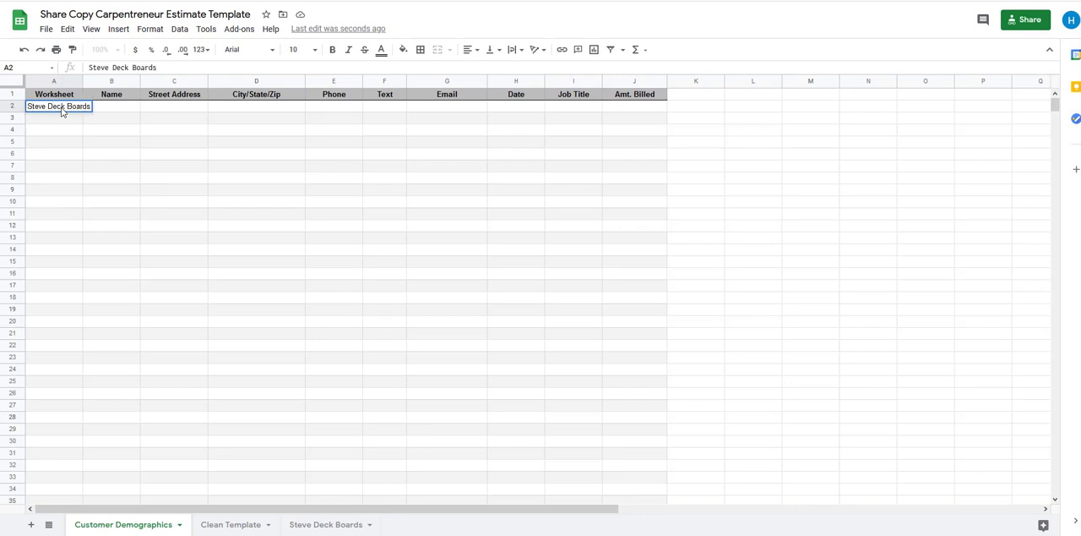
pyautogui.press('Tab')
pyautogui.click(107, 177)
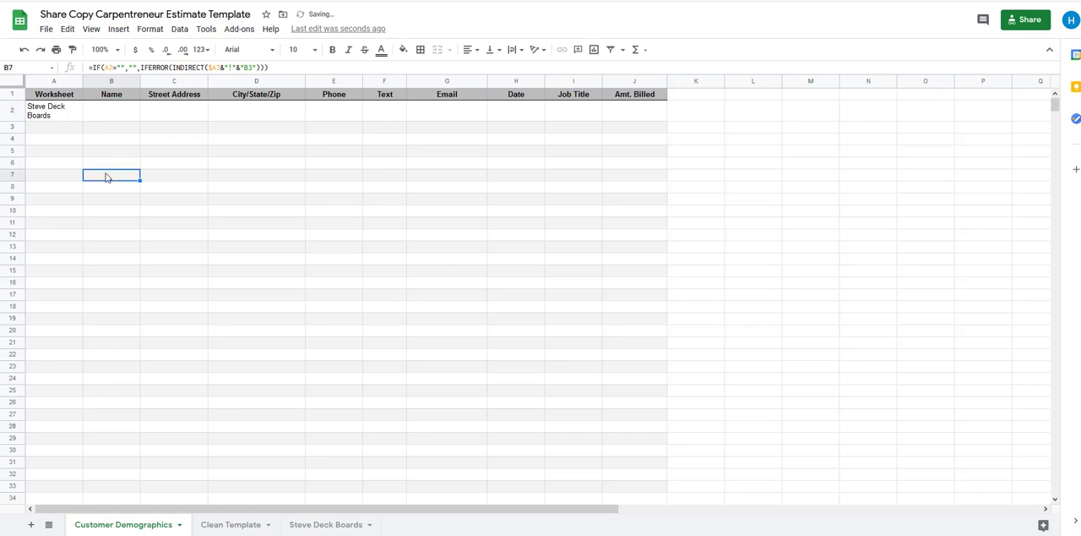
# Copy the entire contents of the Clean Template sheet and return to the blank Deck Boards sheet
pyautogui.click(320, 524)
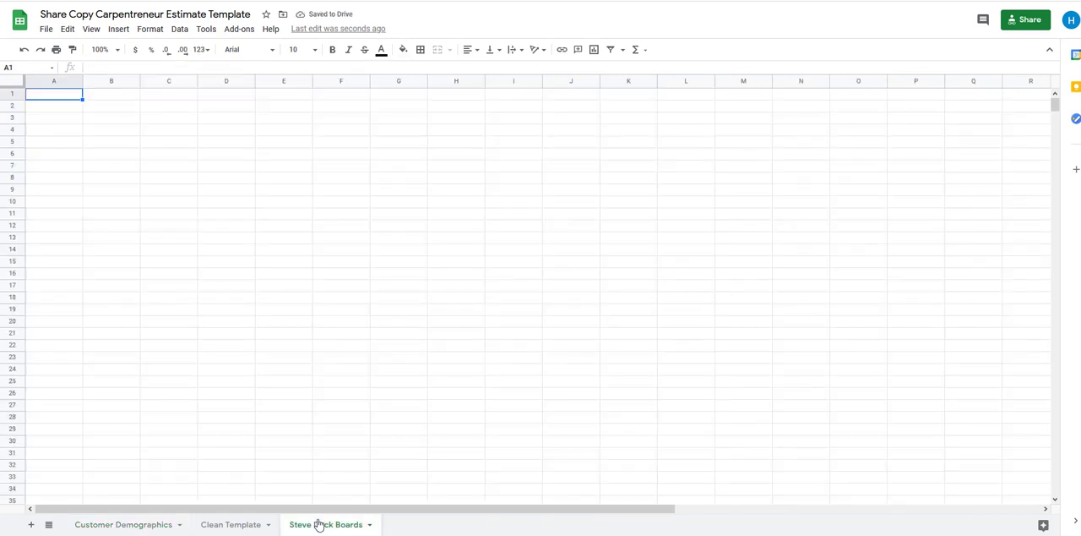
pyautogui.click(233, 524)
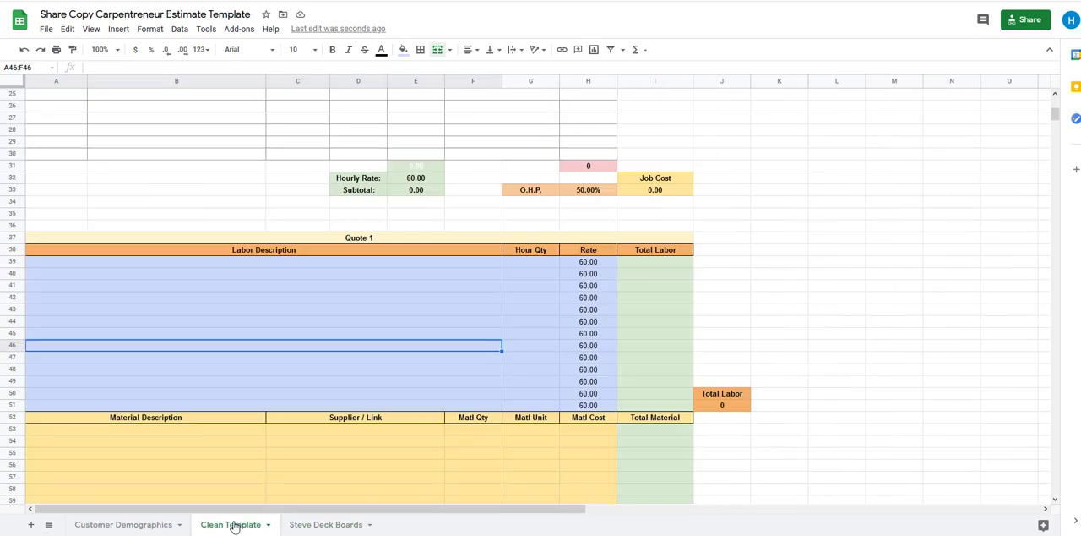
pyautogui.click(10, 85)
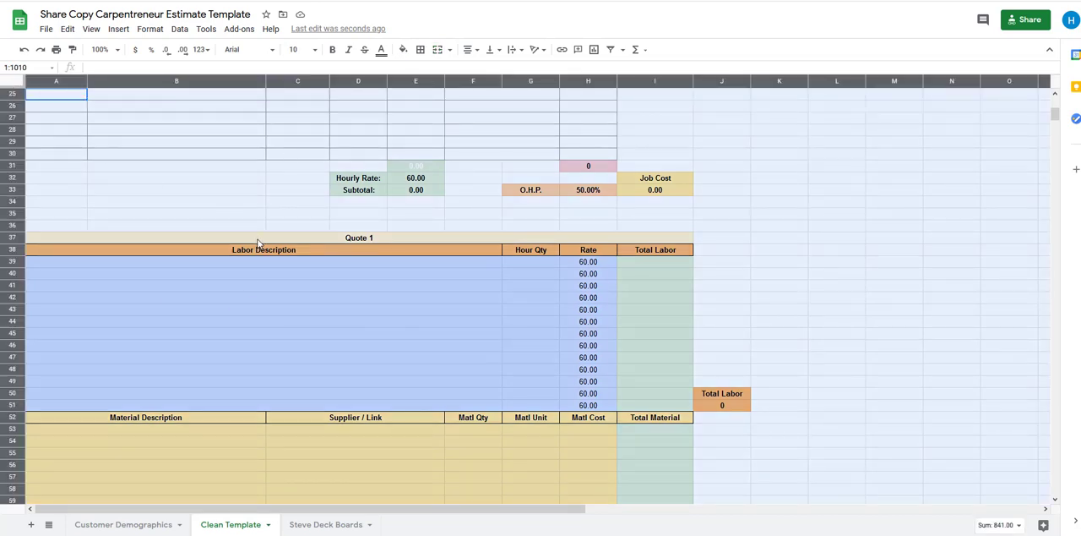
pyautogui.rightClick(121, 152)
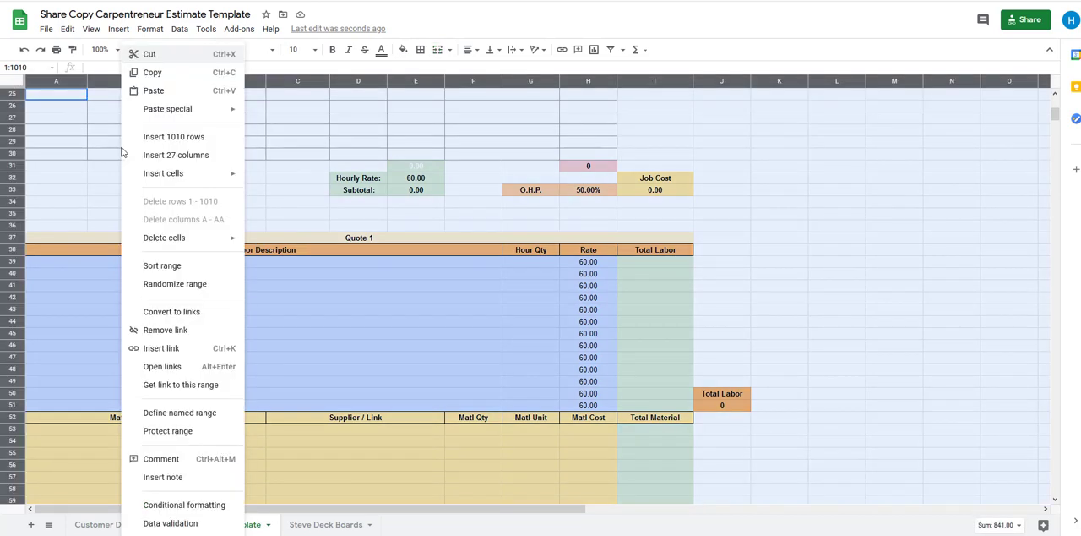
pyautogui.click(160, 74)
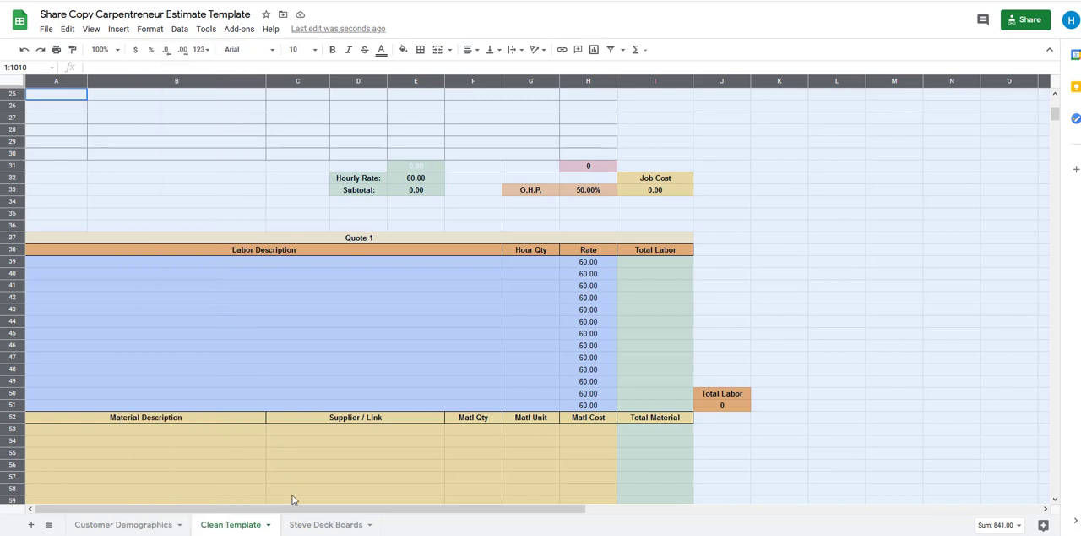
pyautogui.click(321, 530)
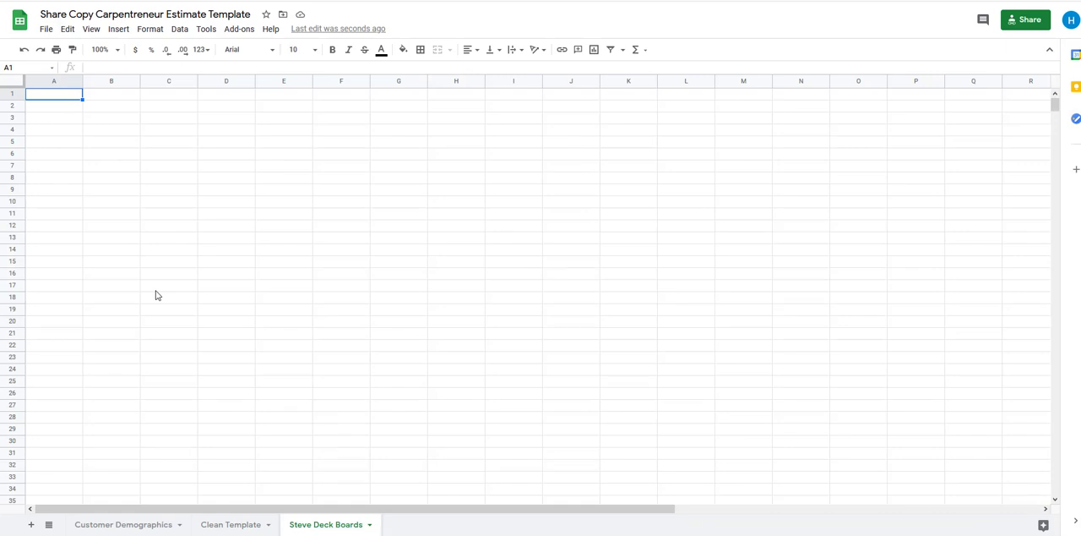
# Try to paste the copied template into the Deck Boards sheet at cell A5
pyautogui.rightClick(74, 141)
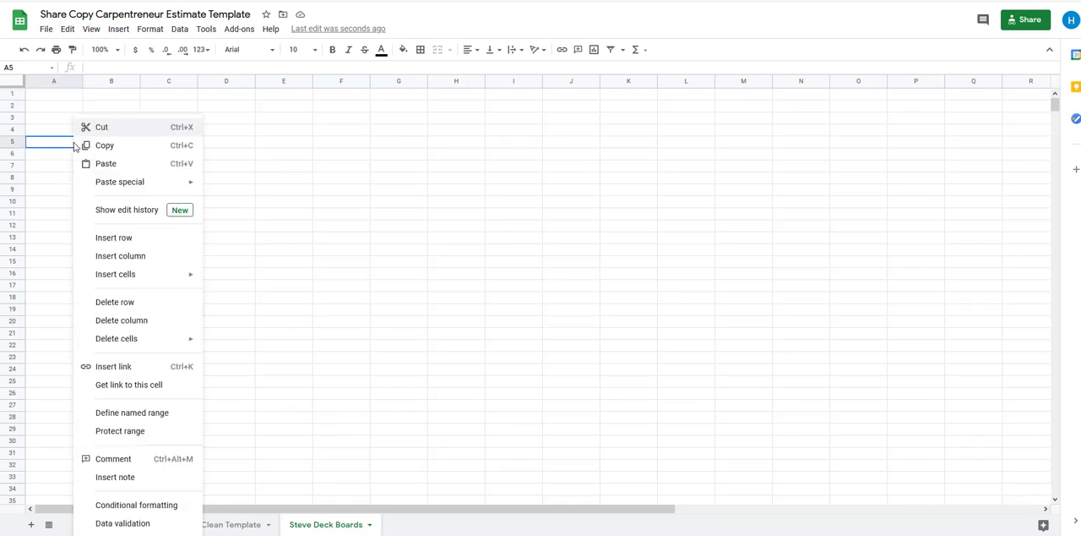
pyautogui.click(123, 164)
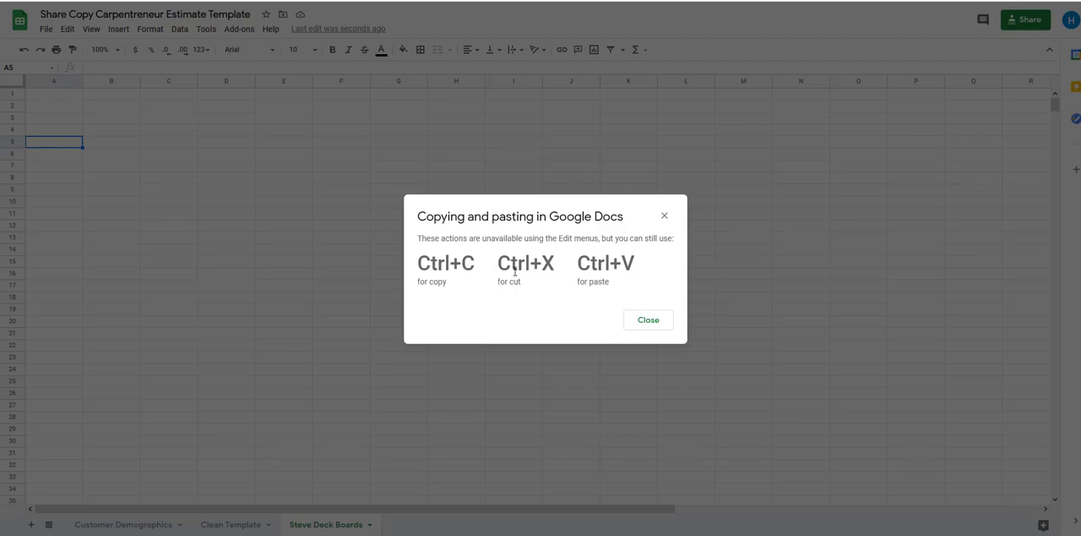
pyautogui.click(646, 323)
# Paste the copied template into the Deck Boards sheet starting at cell A1
pyautogui.click(46, 93)
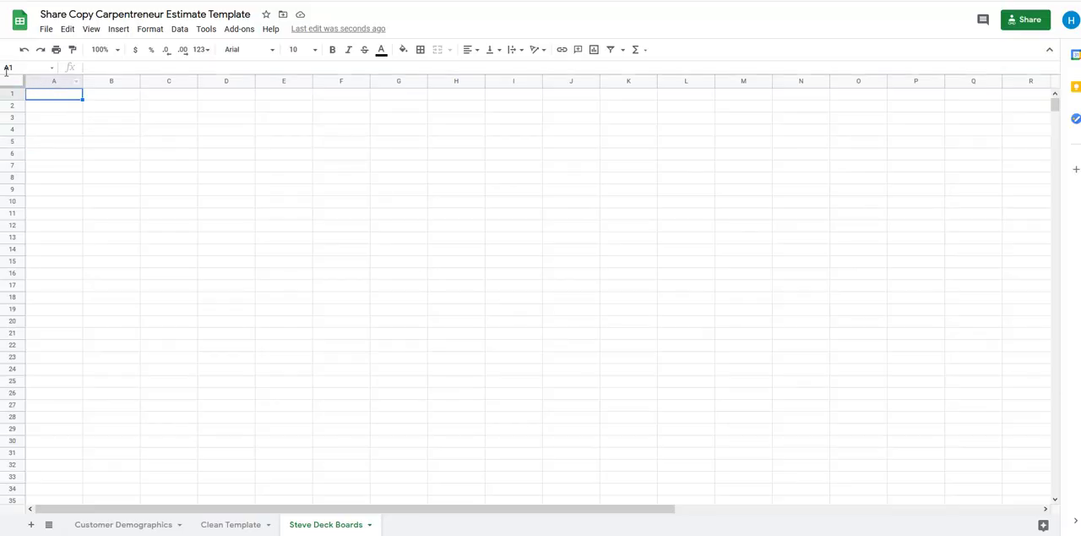
pyautogui.click(31, 129)
pyautogui.click(49, 98)
pyautogui.rightClick(43, 98)
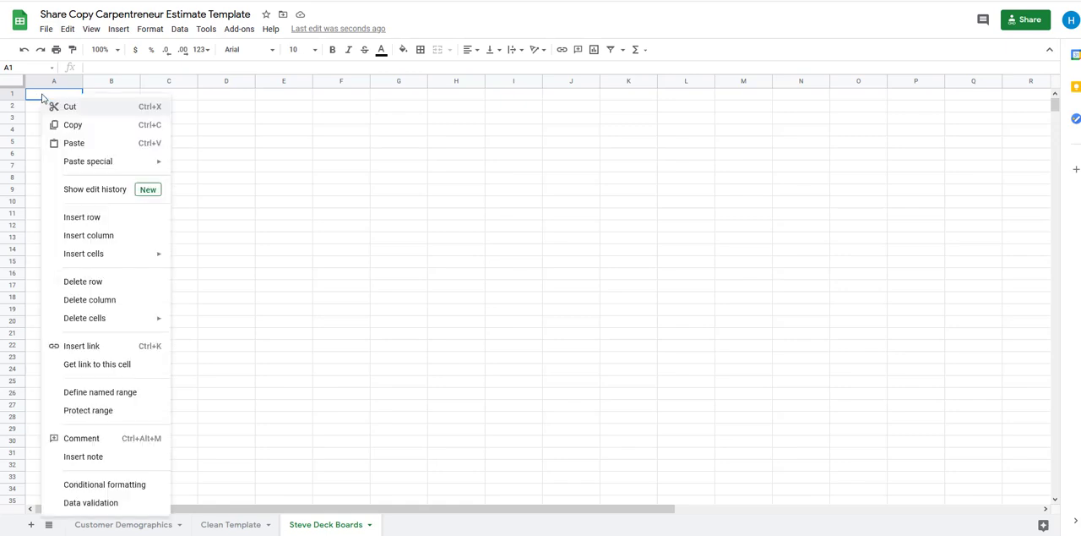
pyautogui.click(82, 142)
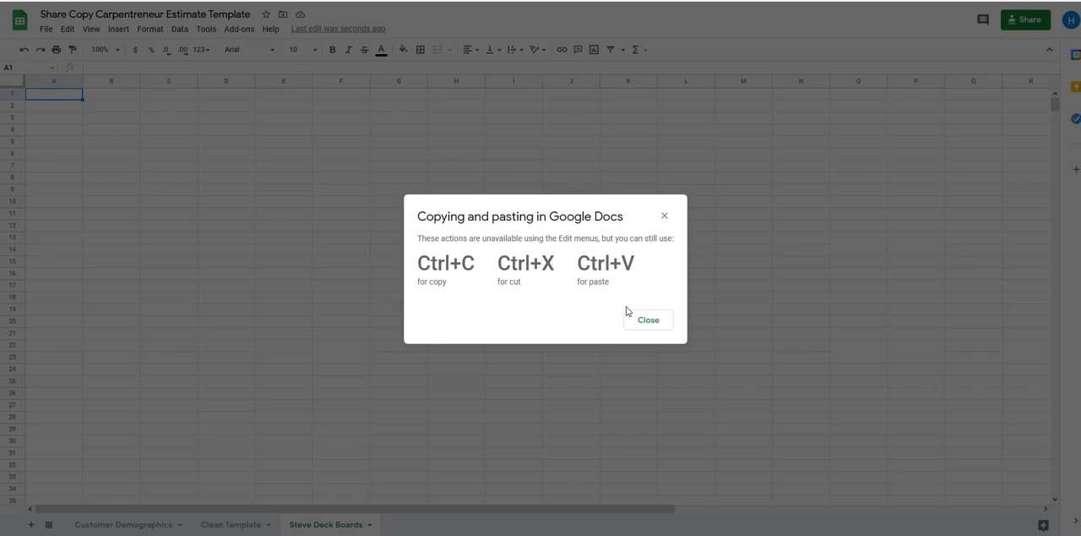
pyautogui.hotkey('ctrl', 'v')
pyautogui.click(657, 325)
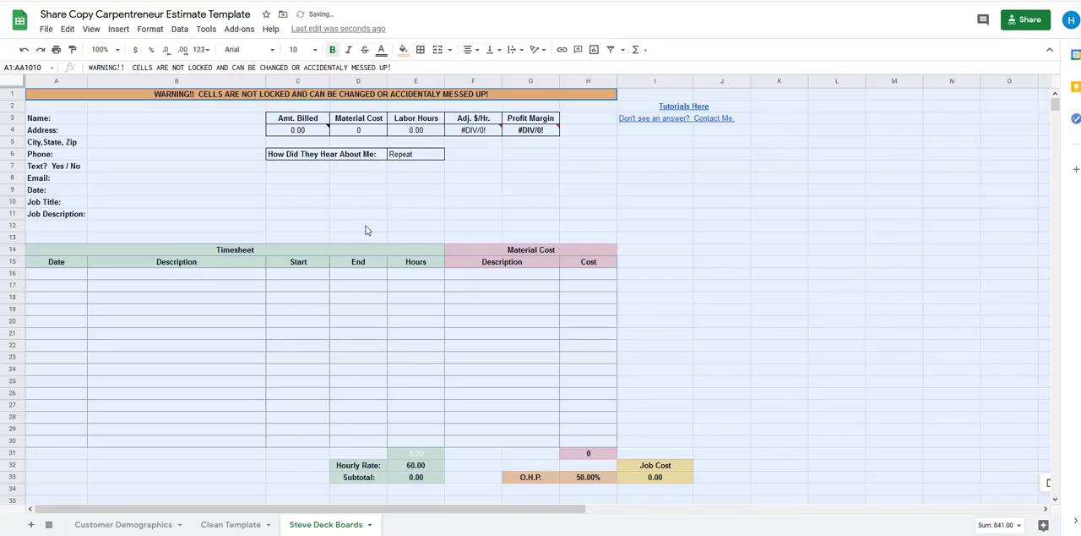
pyautogui.click(356, 214)
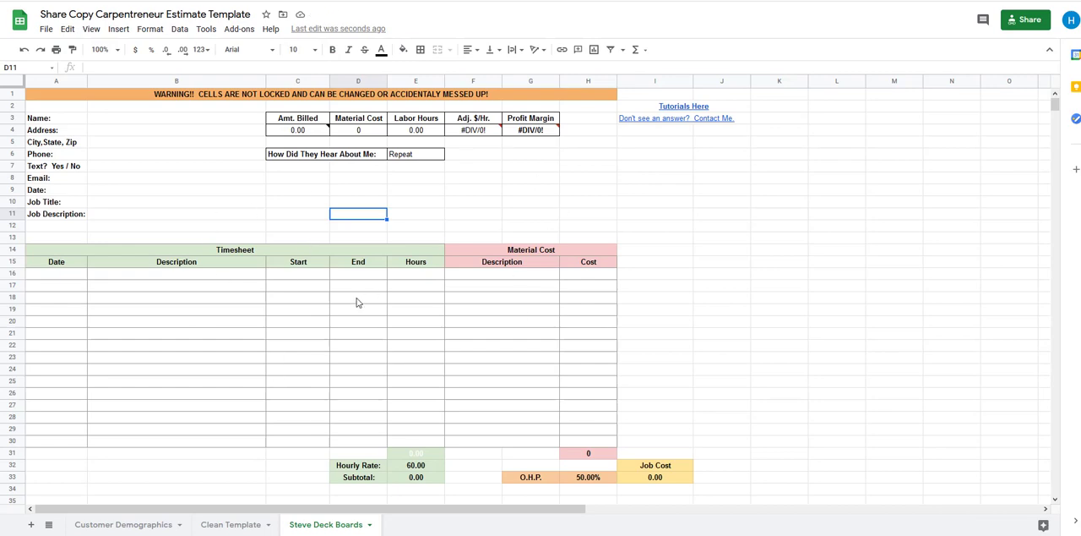
# Compare the layout of the pasted Deck Boards sheet with the Clean Template, from the customer details to the Quote 1 section
pyautogui.scroll(-2, 291, 302)
pyautogui.scroll(2, 256, 304)
pyautogui.click(230, 524)
pyautogui.click(212, 276)
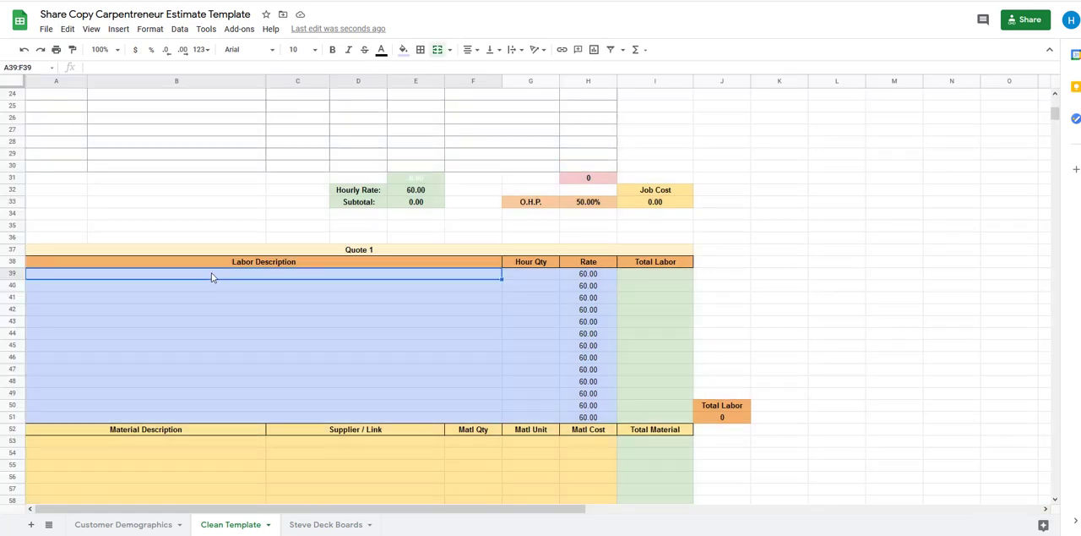
pyautogui.scroll(4, 203, 270)
pyautogui.scroll(-2, 332, 370)
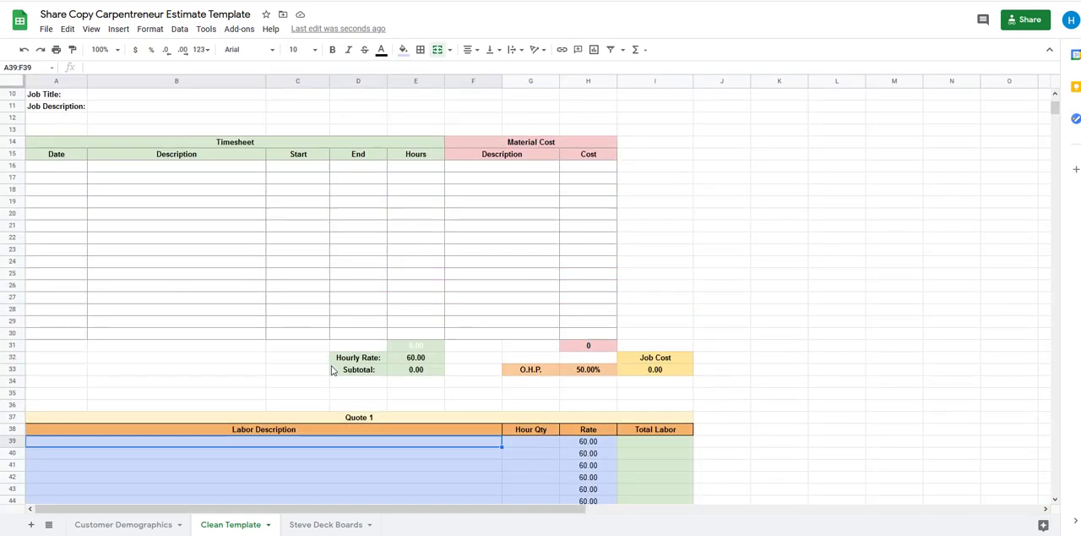
pyautogui.scroll(-3, 261, 259)
pyautogui.scroll(5, 245, 272)
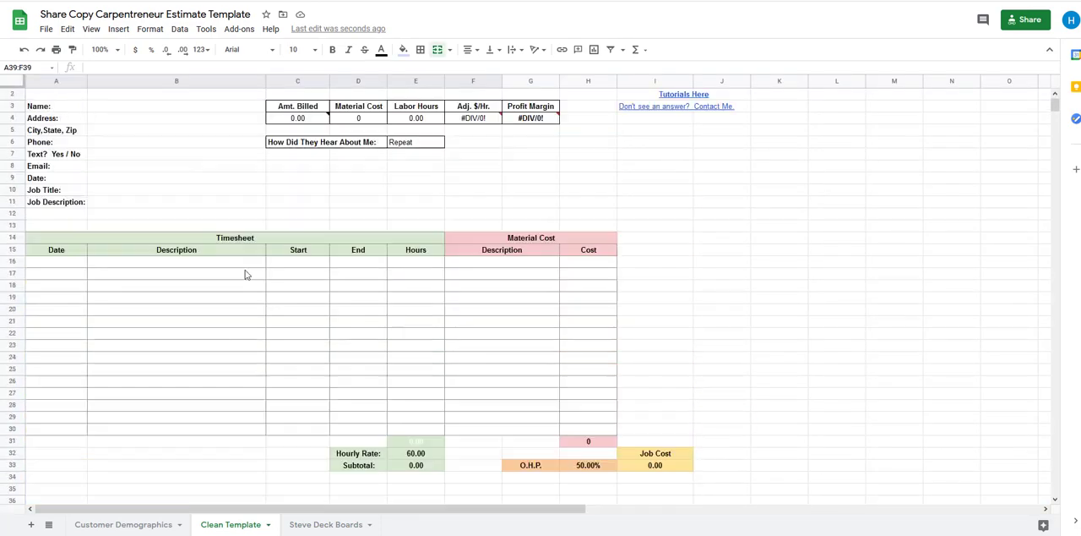
pyautogui.scroll(1, 245, 273)
pyautogui.scroll(-4, 282, 309)
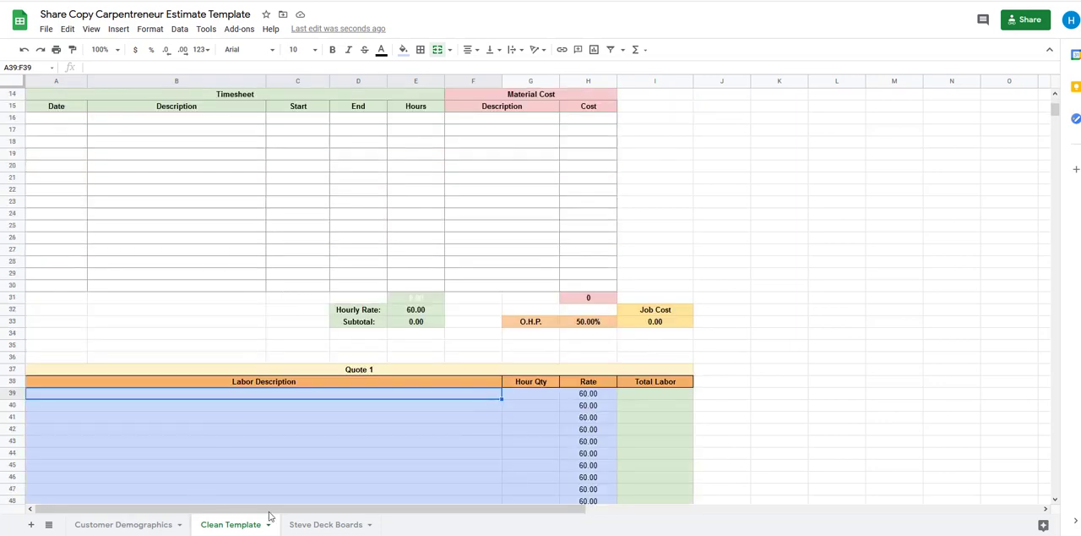
pyautogui.click(317, 525)
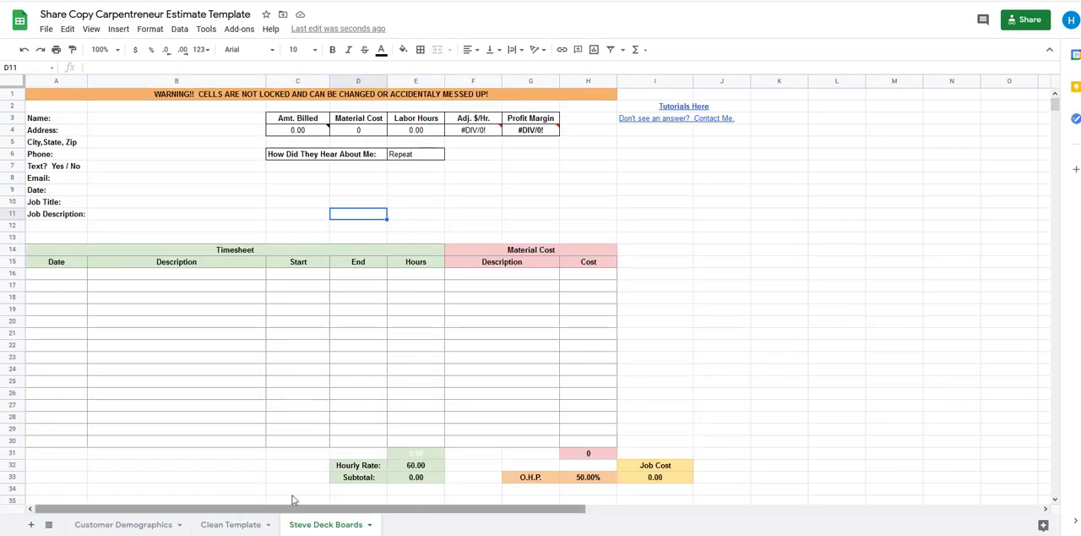
# Check the Hourly Rate and O.H.P. cells on the Clean Template against those on the Deck Boards sheet
pyautogui.click(225, 525)
pyautogui.click(413, 311)
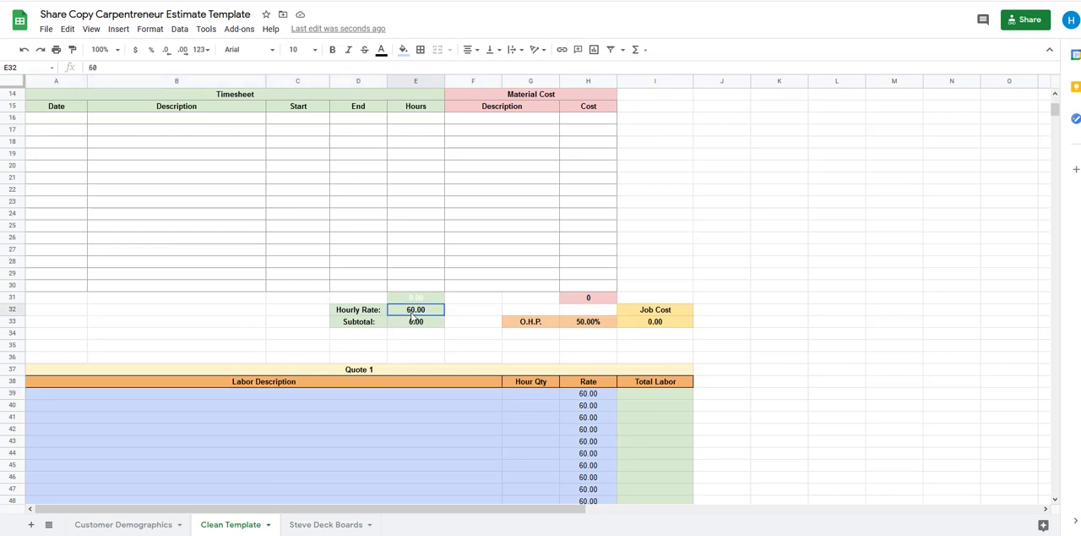
pyautogui.click(583, 325)
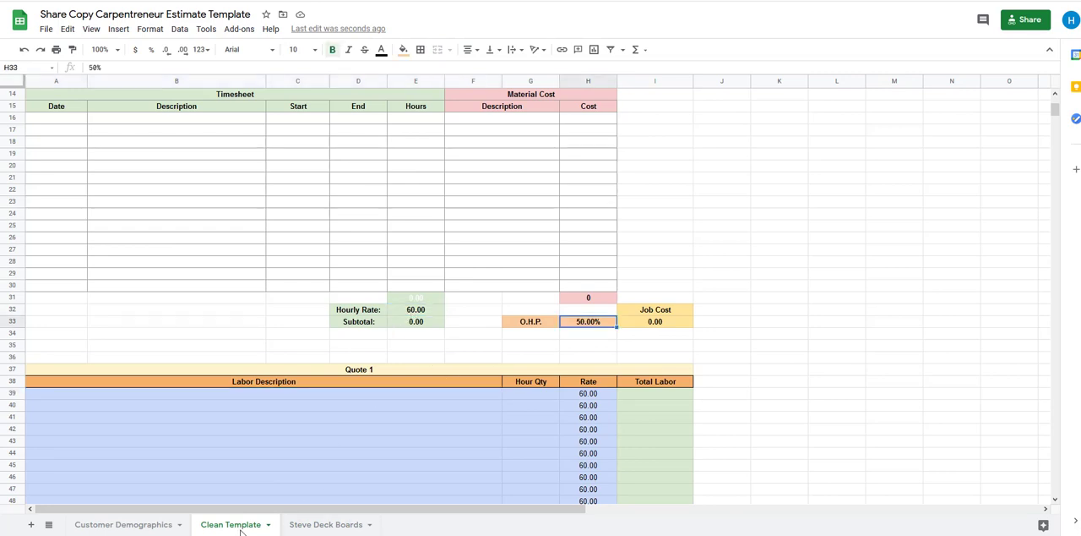
pyautogui.click(325, 524)
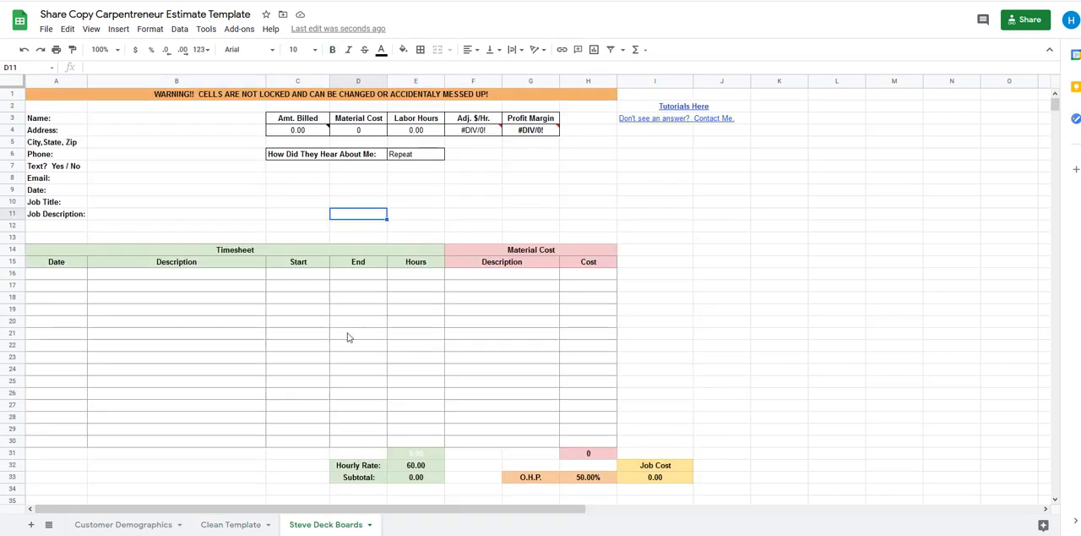
pyautogui.scroll(-1, 347, 336)
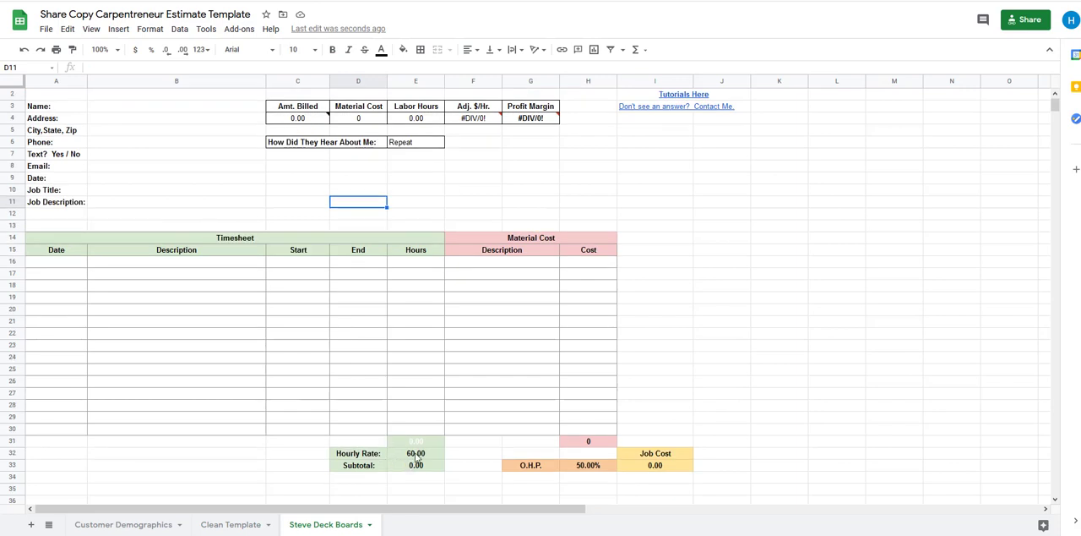
pyautogui.click(416, 457)
pyautogui.click(591, 464)
pyautogui.scroll(1, 245, 384)
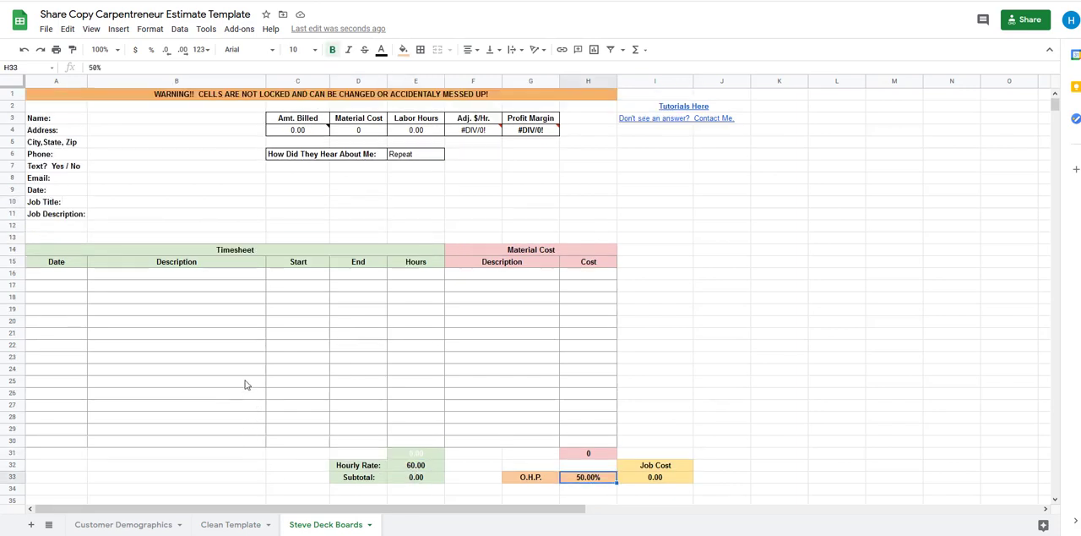
# Enter the customer's full name beside Name in cell B3 of the Deck Boards sheet
pyautogui.click(124, 119)
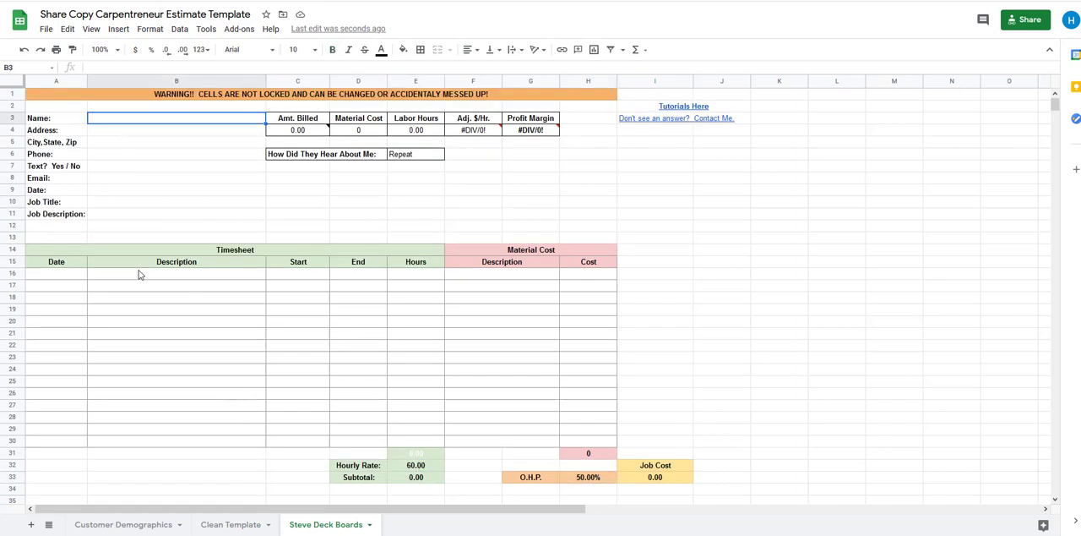
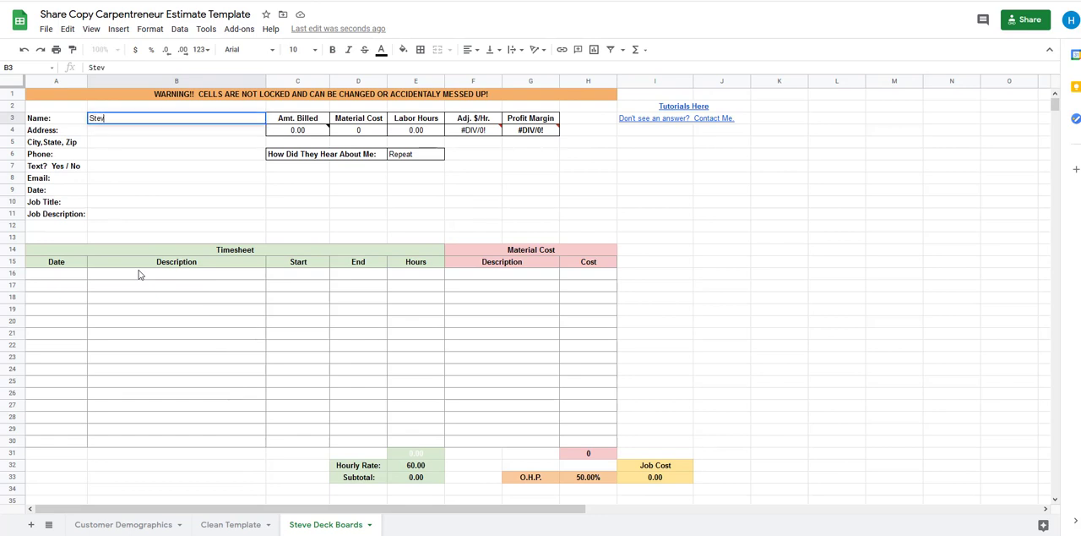
pyautogui.press('Return')
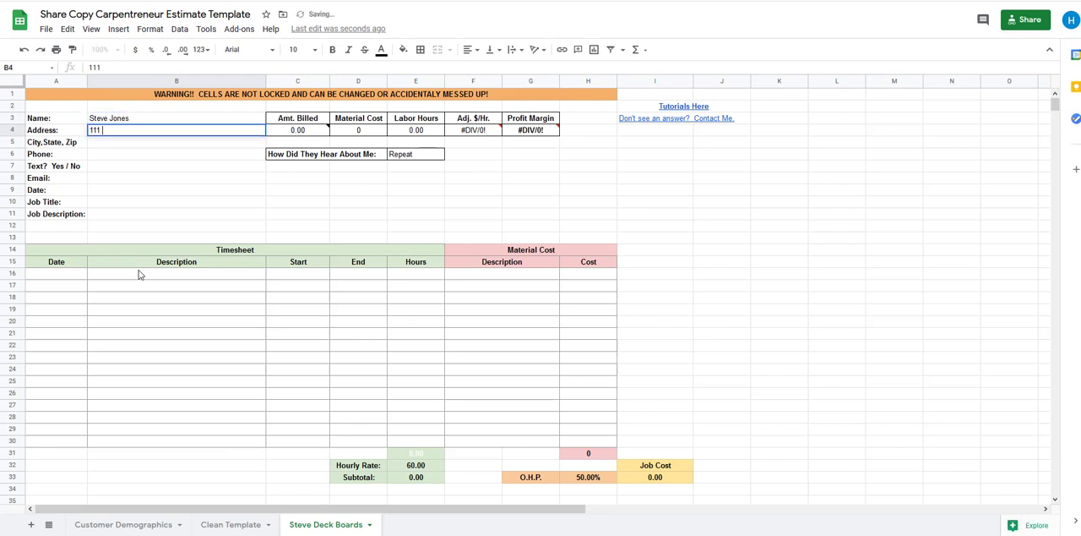
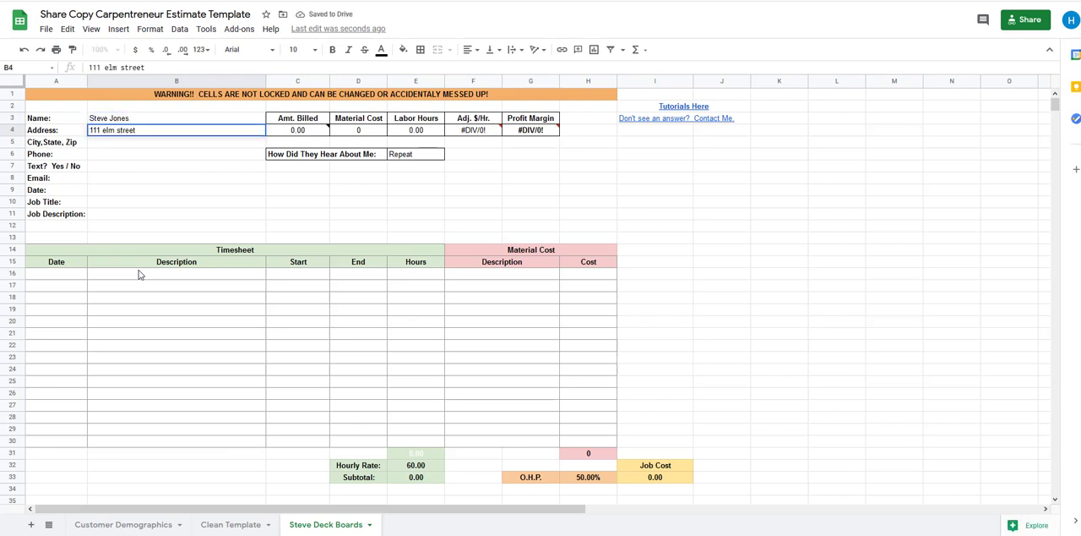
# Enter the customer's street address in cell B4, with the street name and type capitalized
pyautogui.press('Tab')
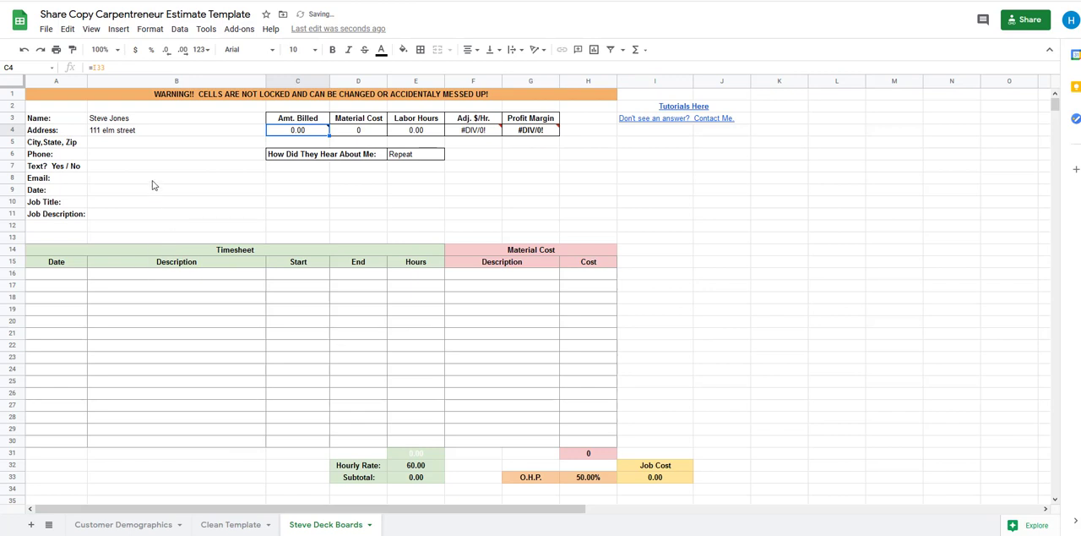
pyautogui.click(123, 133)
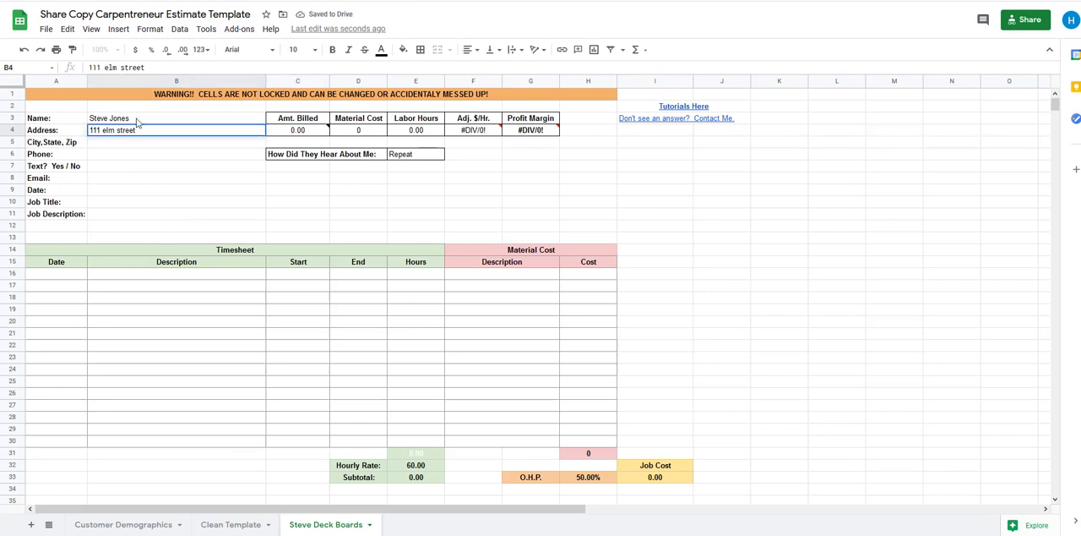
pyautogui.press('BackSpace')
pyautogui.write('E')
pyautogui.press('BackSpace')
pyautogui.write('S')
pyautogui.press('Return')
# Enter the customer's city, state and ZIP code in cell B5
pyautogui.write('Kansas ')
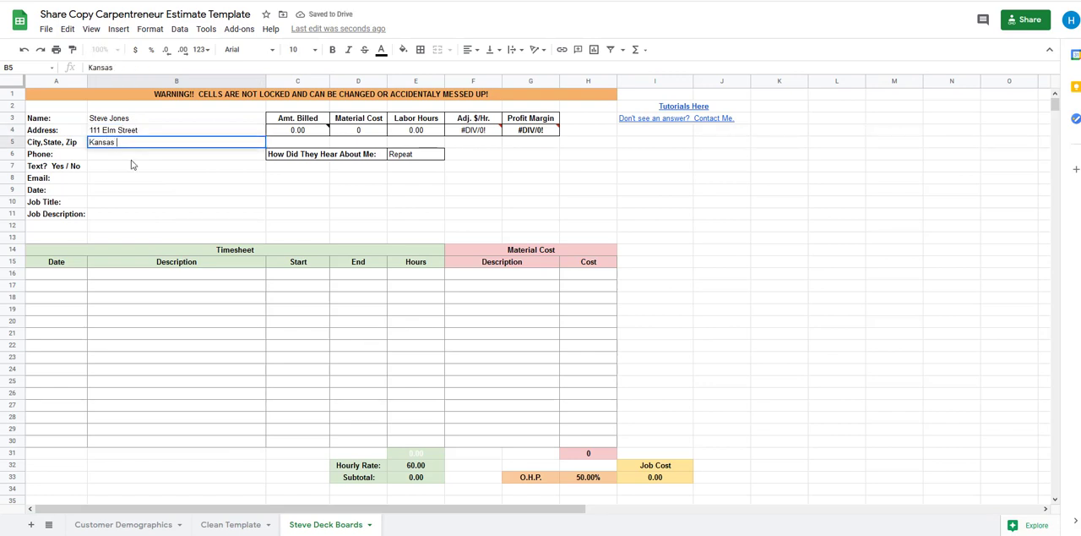
pyautogui.write('City, MO 00000')
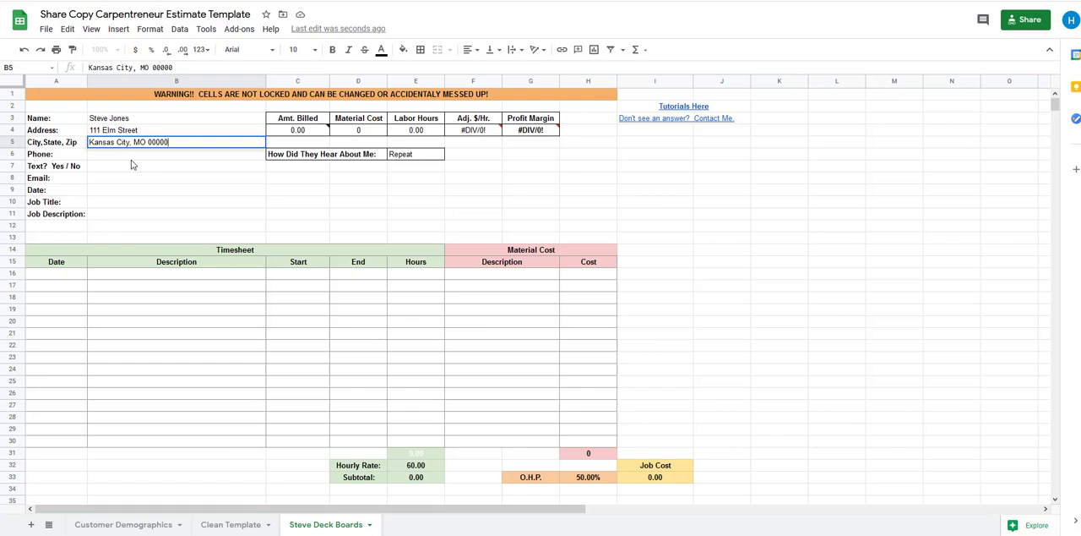
pyautogui.press('Return')
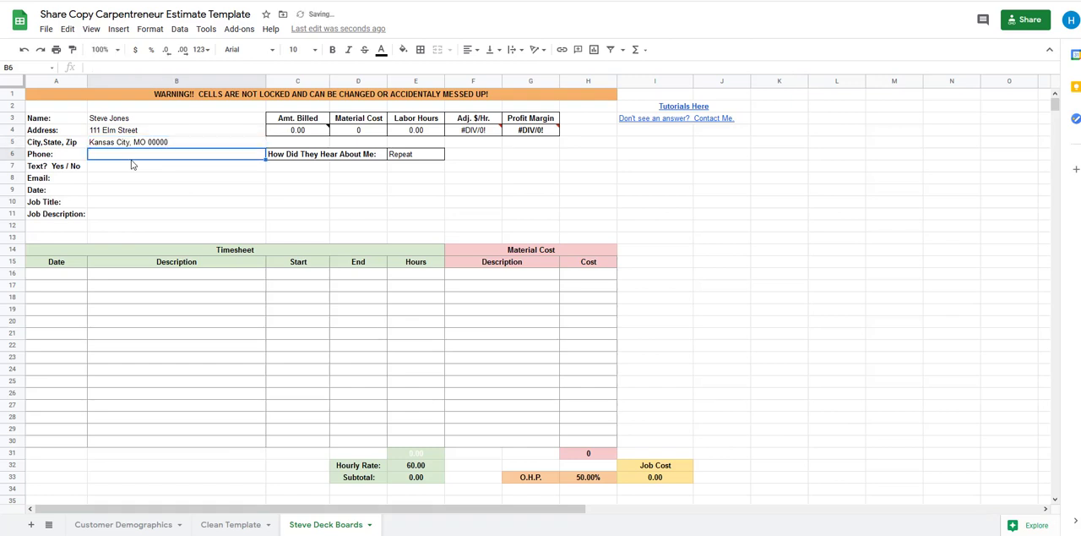
# Enter the customer's phone number in cell B6 and answer "Yes" to the Text? question in cell B7
pyautogui.write('555-555-5')
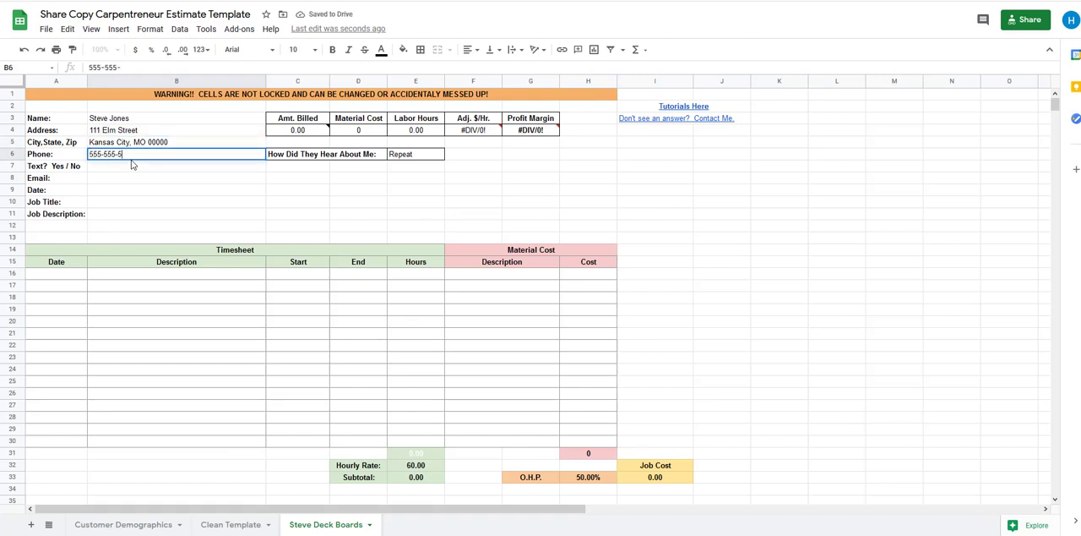
pyautogui.write('555')
pyautogui.press('Return')
pyautogui.write('Yes')
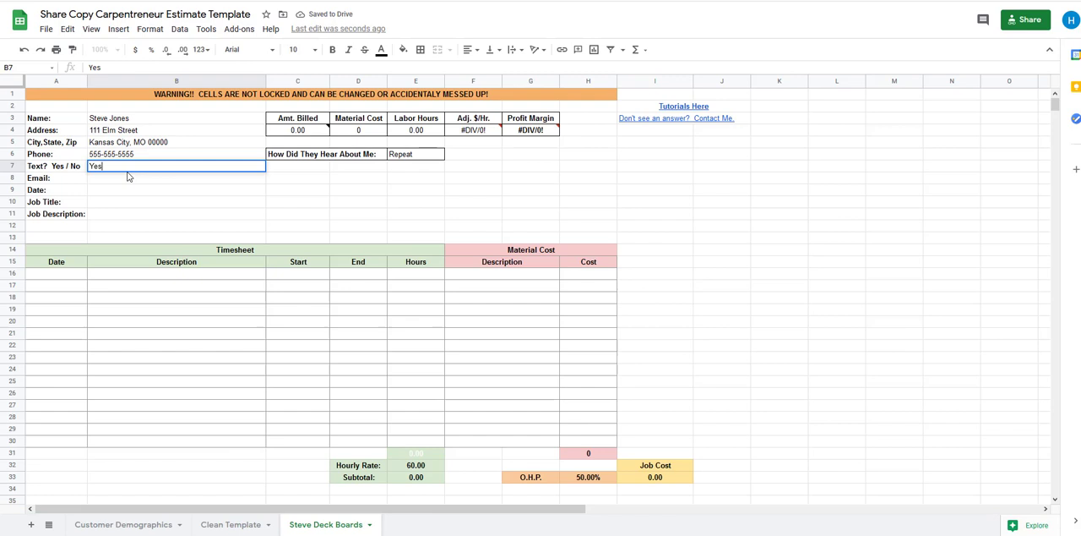
pyautogui.click(106, 185)
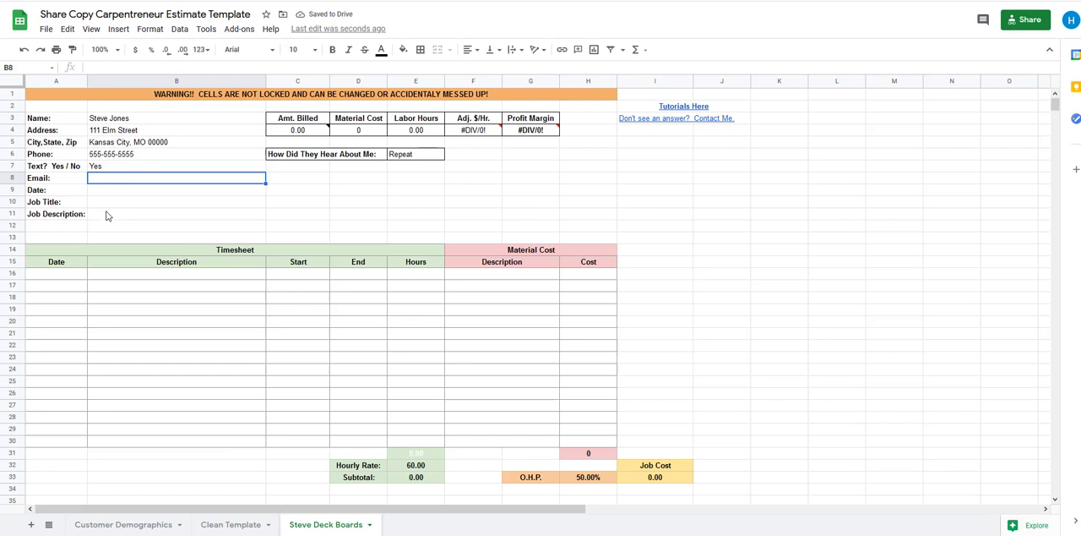
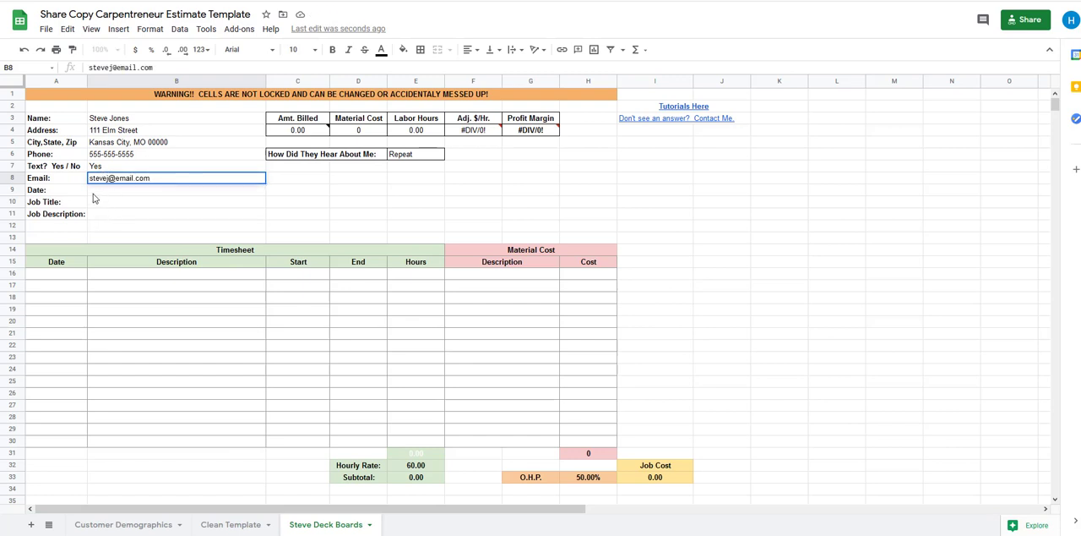
# Enter the customer's email address in cell B8 and the date 2/10/21 in cell B9
pyautogui.press('Return')
pyautogui.write('2/2')
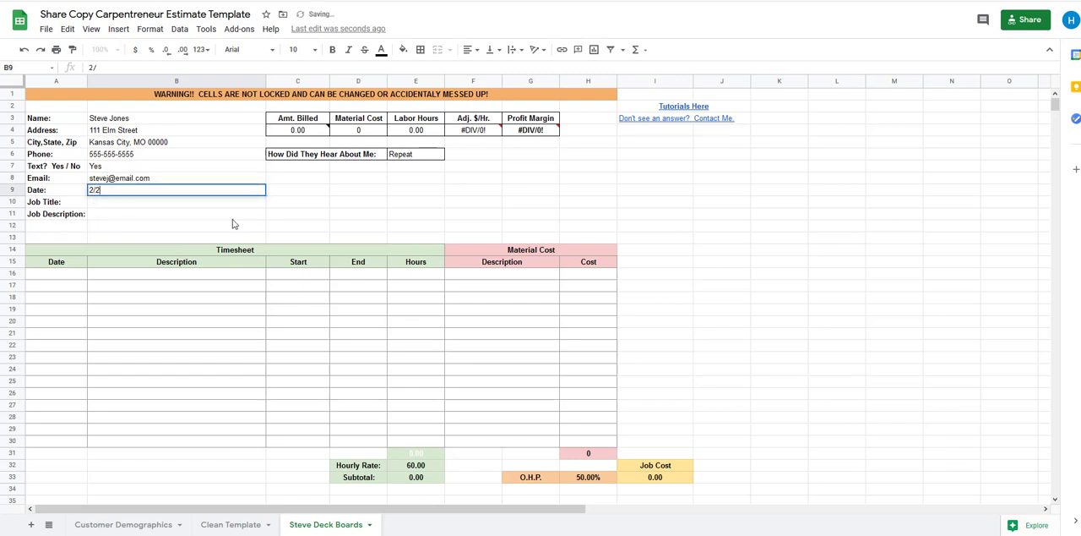
pyautogui.write('1/')
pyautogui.click(109, 190)
pyautogui.press('BackSpace')
pyautogui.press('BackSpace')
pyautogui.press('BackSpace')
pyautogui.press('BackSpace')
pyautogui.write('10/2')
# Fill in the job title "Replace Deck Boards" in cell B10 and the job description "Replace Deck Boards 16'x4'" in cell B11
pyautogui.click(110, 212)
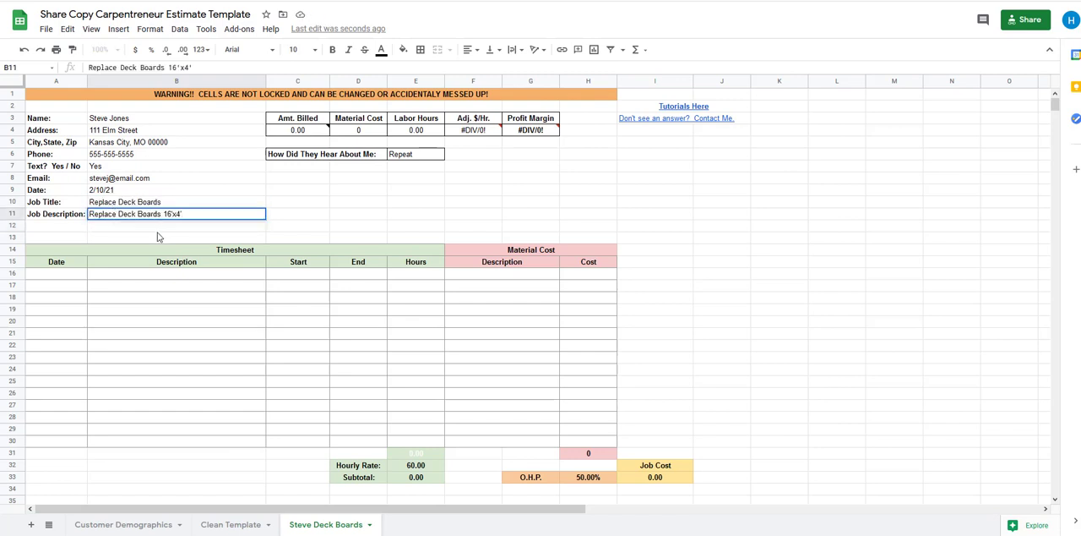
pyautogui.press('Return')
pyautogui.click(131, 203)
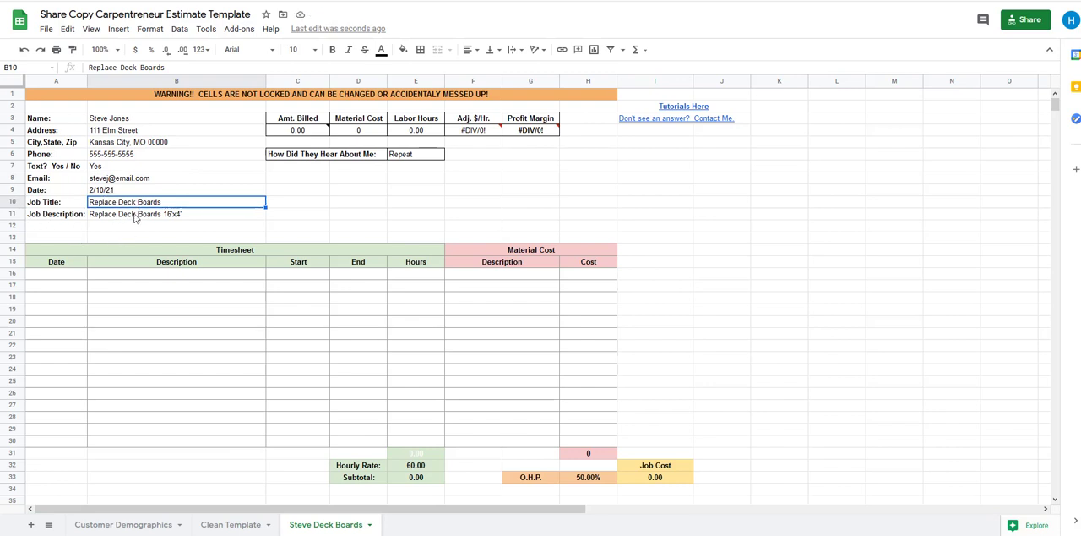
pyautogui.click(136, 217)
pyautogui.click(238, 239)
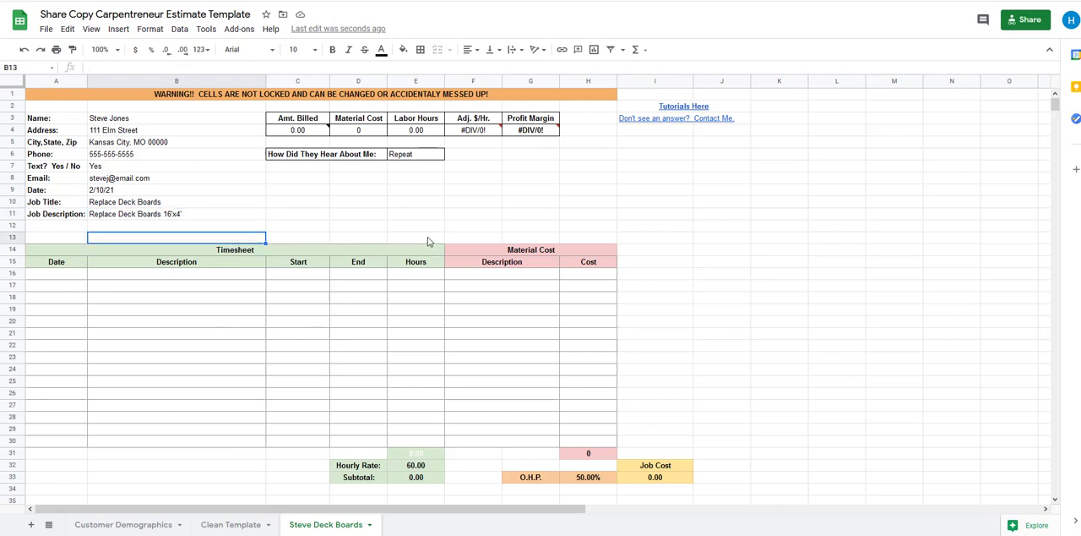
# Examine the Quote 1 section below the timesheet, including its title row and the blank Labor Description rows
pyautogui.click(425, 192)
pyautogui.scroll(-10, 376, 279)
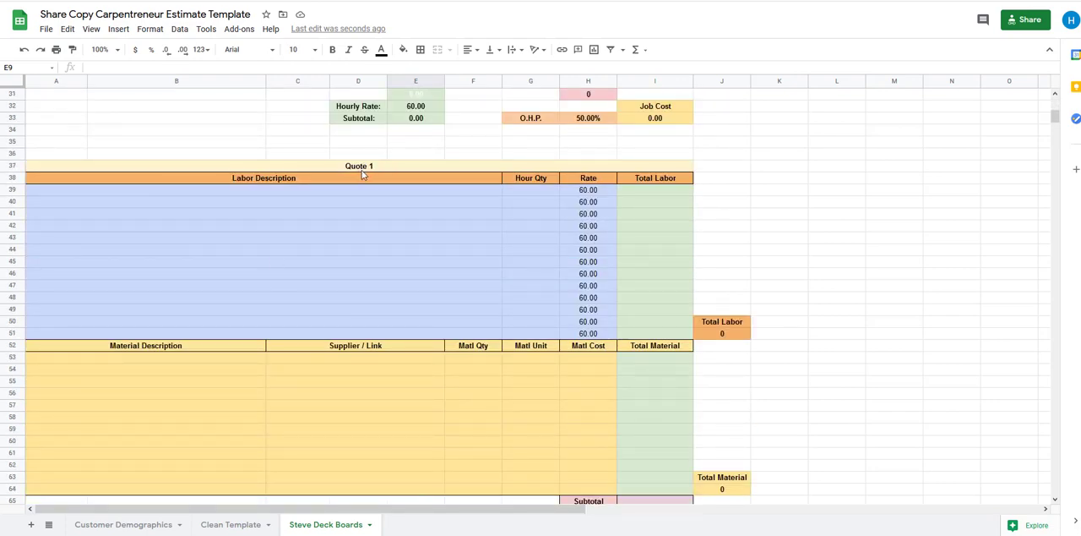
pyautogui.click(365, 165)
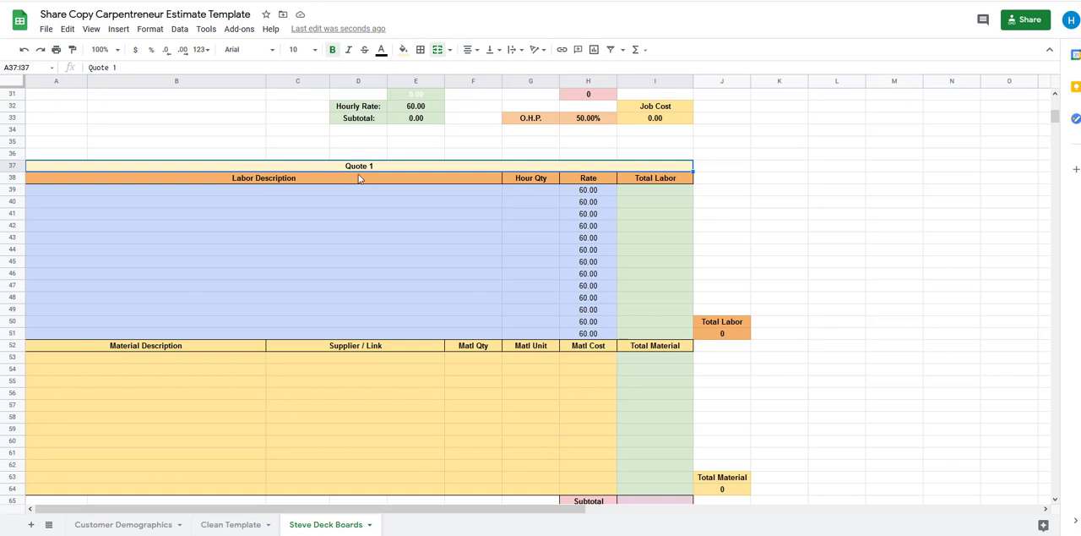
pyautogui.moveTo(283, 194); pyautogui.dragTo(278, 198)
pyautogui.click(278, 201)
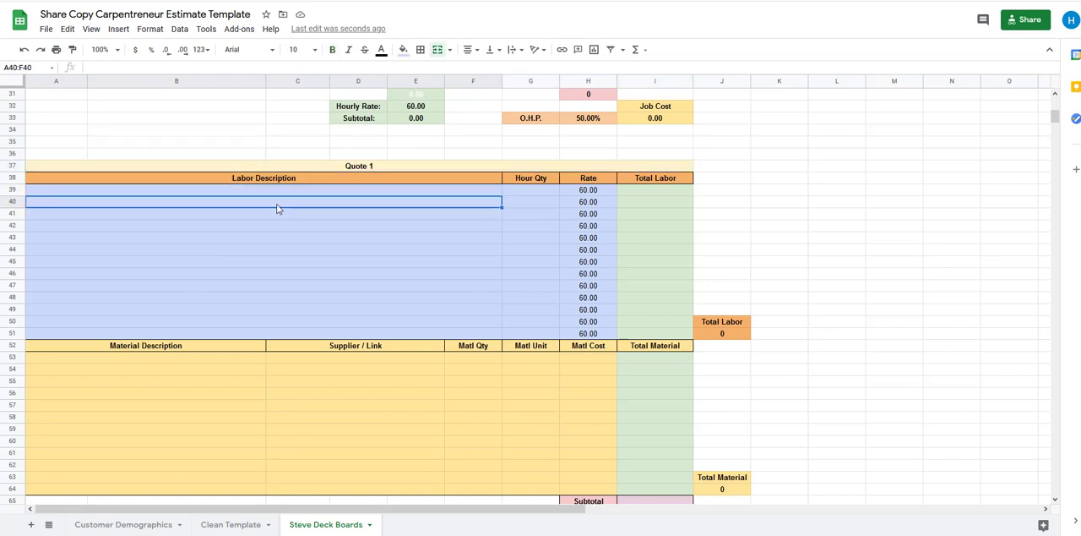
pyautogui.click(281, 181)
pyautogui.click(281, 194)
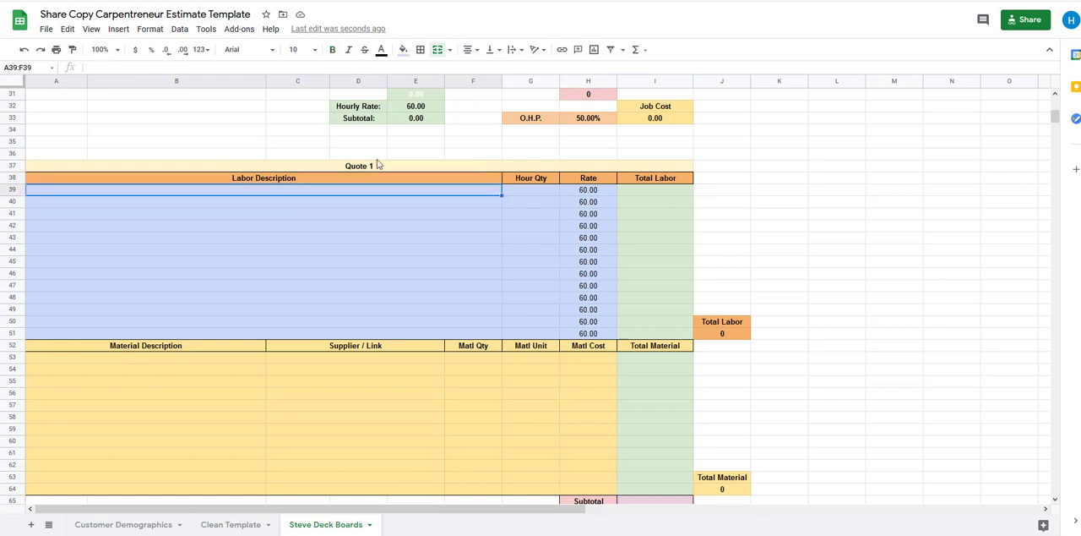
pyautogui.click(304, 225)
# Enter "Demo existing deck boards" as the first labor description of Quote 1, in row 39
pyautogui.click(306, 195)
pyautogui.scroll(-1, 291, 220)
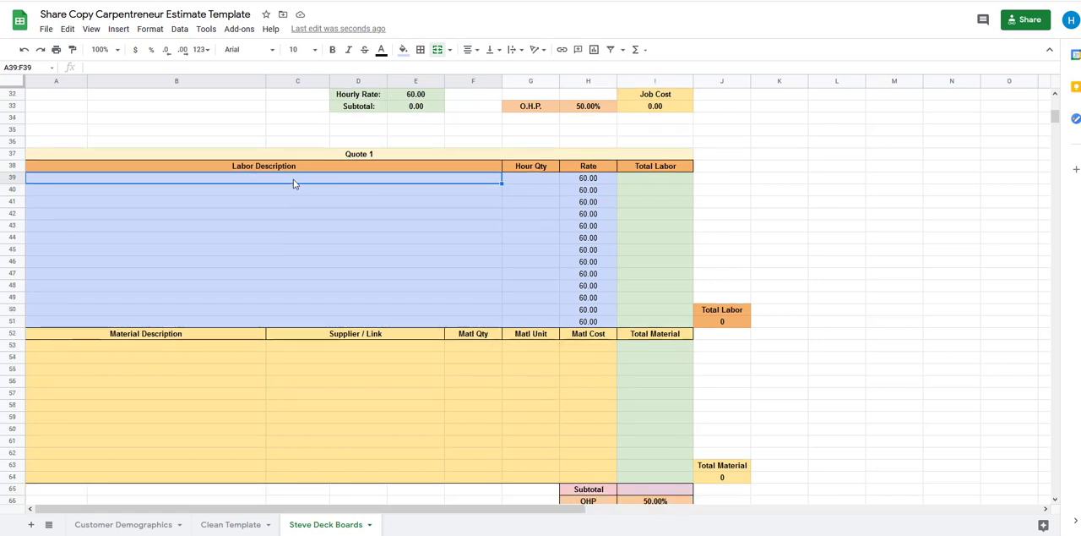
pyautogui.write('De')
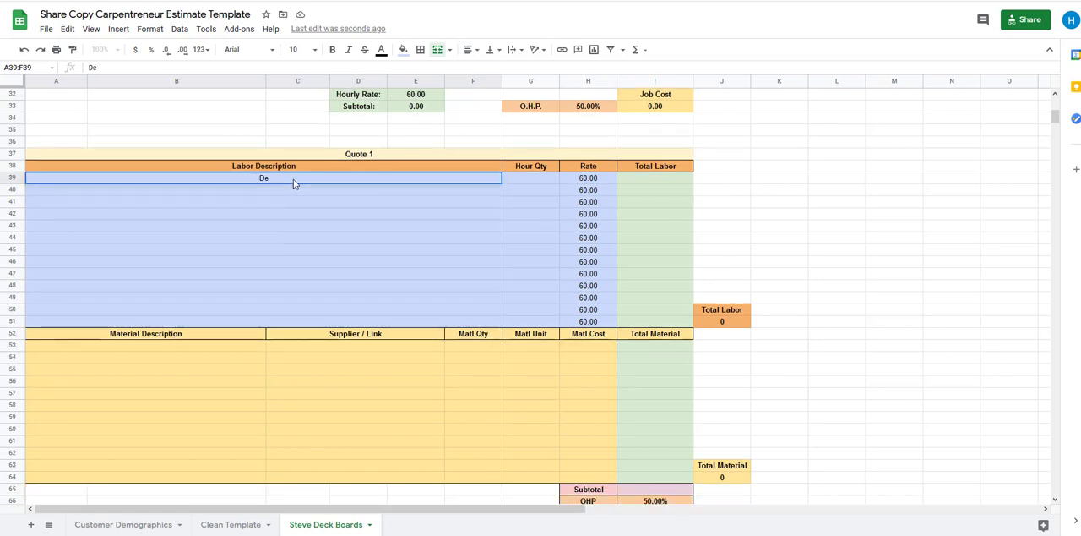
pyautogui.write('mo existin')
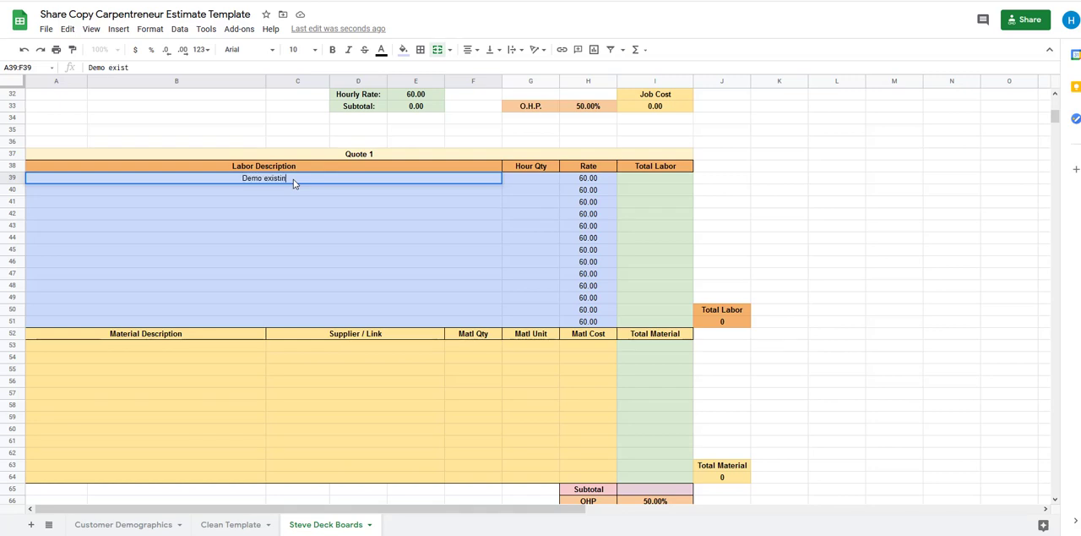
pyautogui.write('g deck boards')
pyautogui.press('Return')
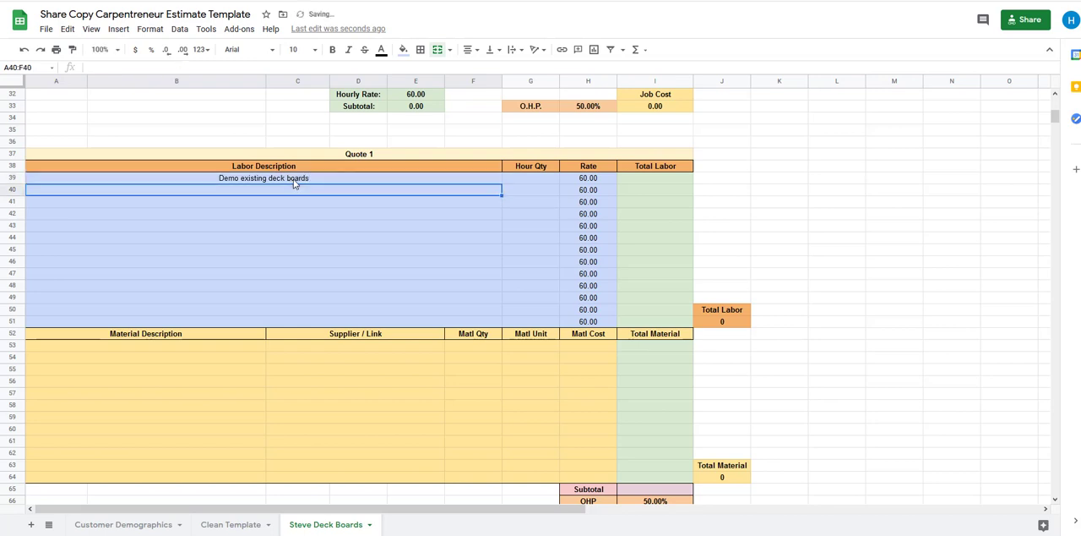
# Append the dimensions "16' x 4'" to the demo labor description in row 39
pyautogui.click(294, 179)
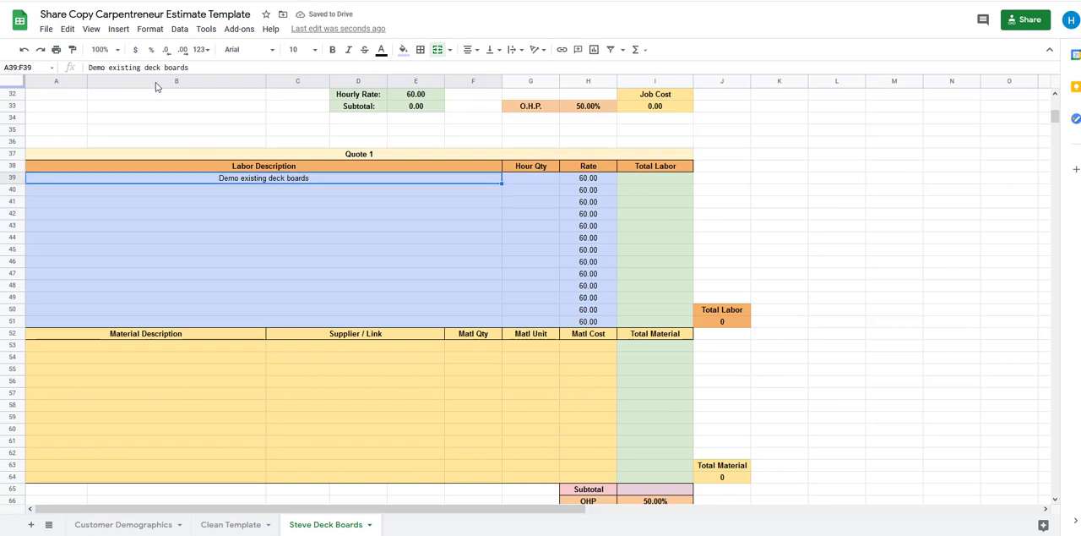
pyautogui.click(227, 70)
pyautogui.write('16')
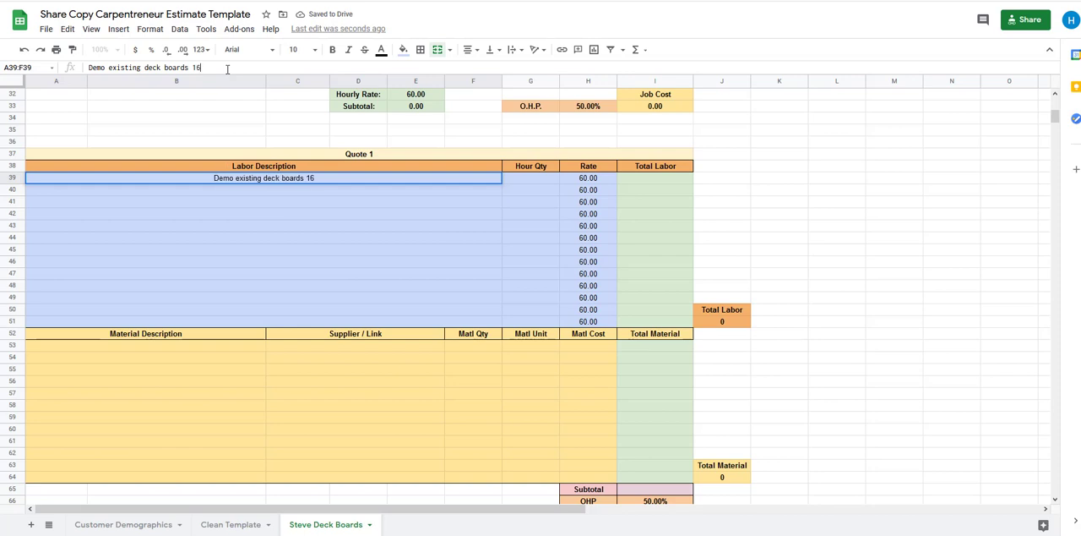
pyautogui.write("' x")
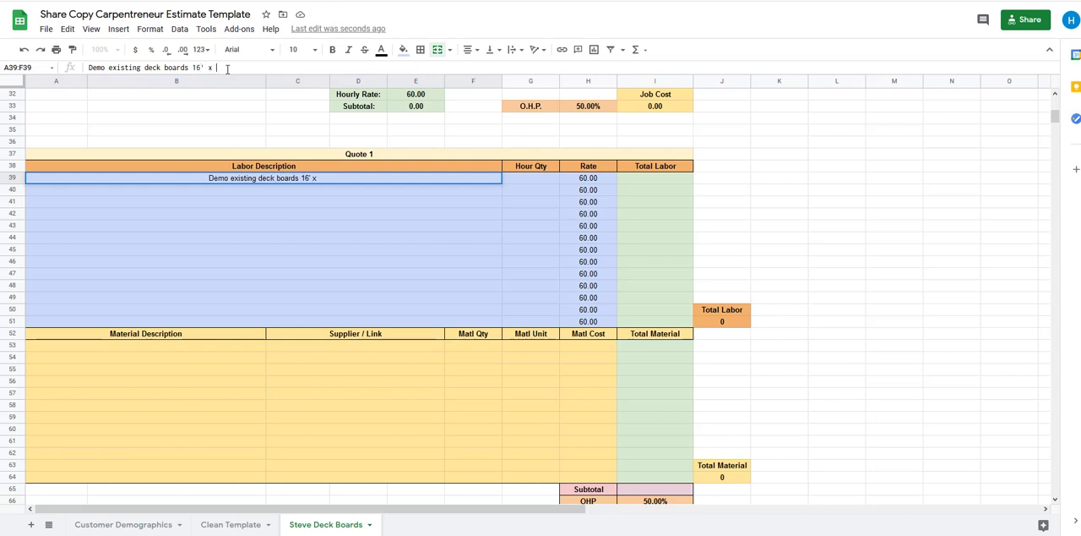
pyautogui.write(" 4'")
pyautogui.press('Return')
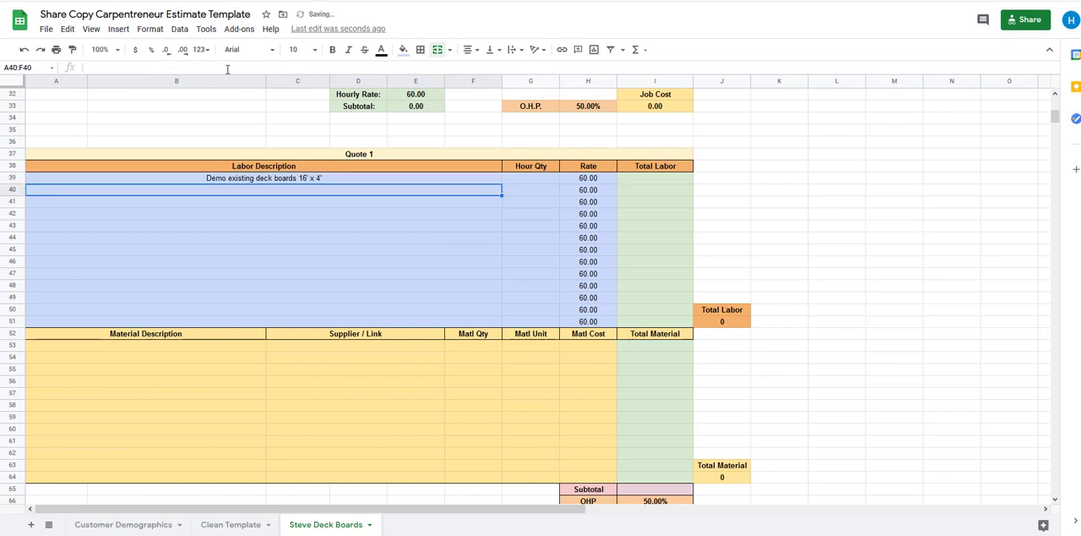
# Enter "Install new deck boards" as the labor description in row 40
pyautogui.write('In')
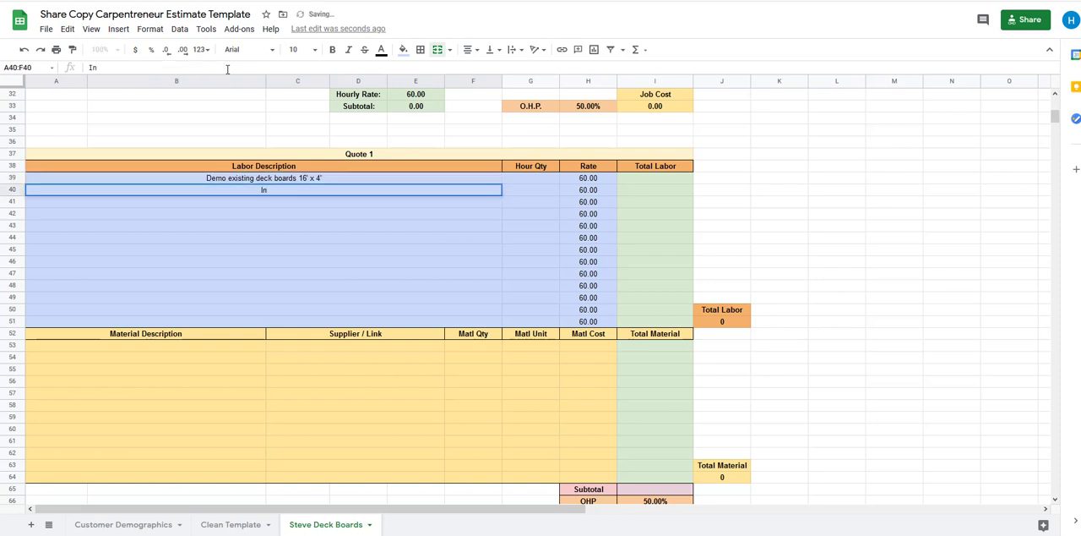
pyautogui.write('stall new d')
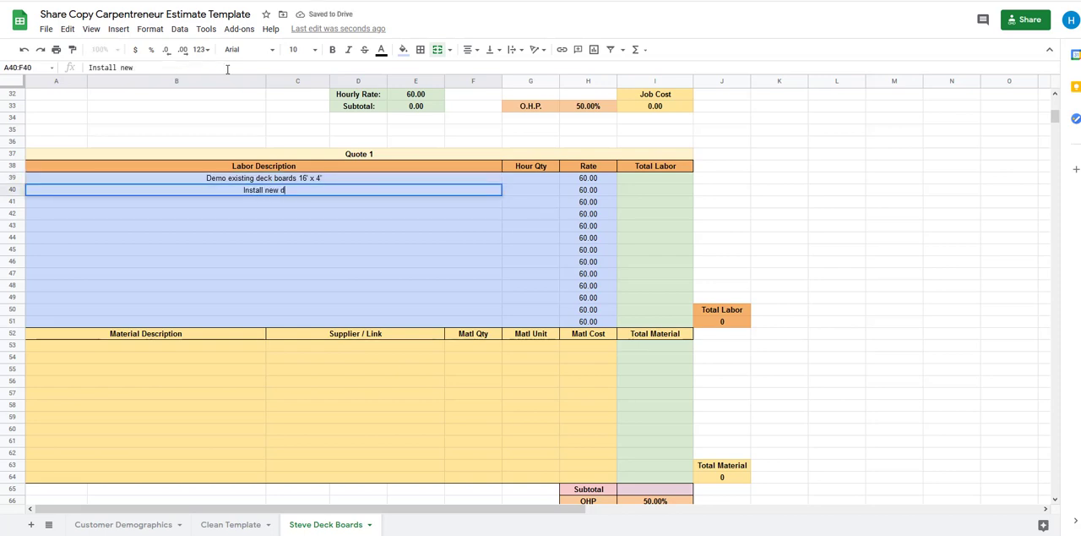
pyautogui.write('eck boards')
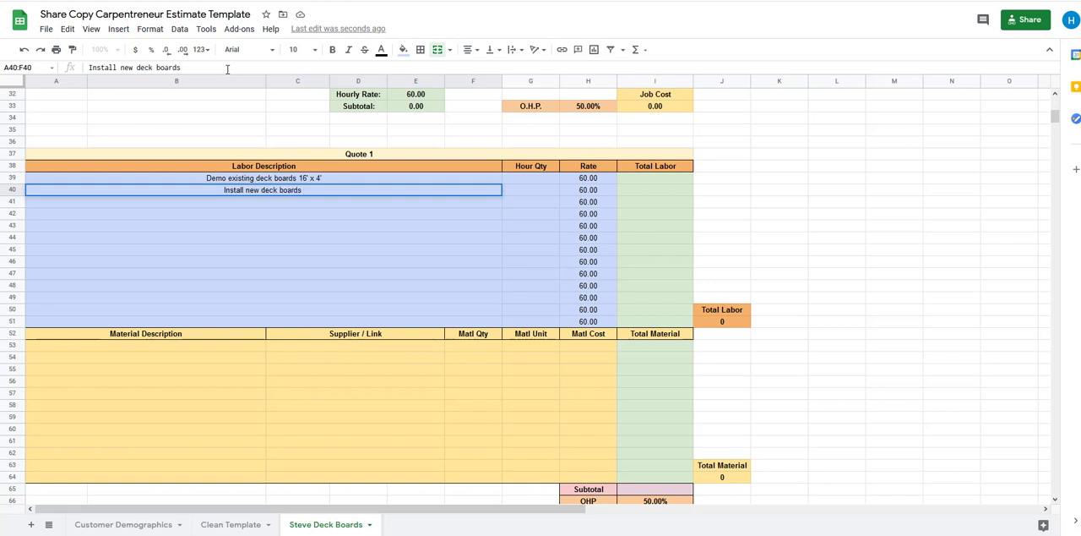
pyautogui.press('Return')
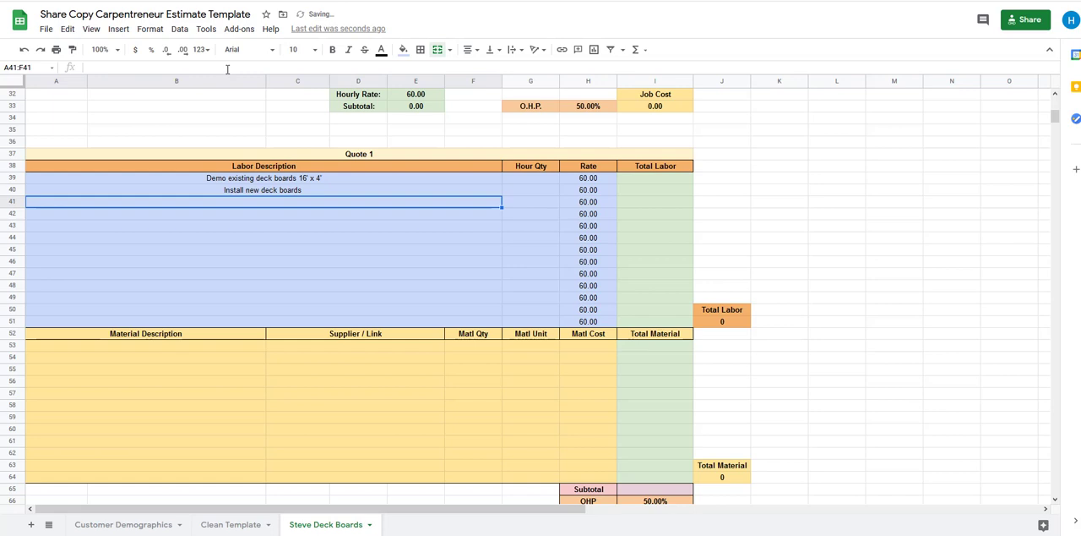
# Enter "Haul away old boards to dump" as the labor description in row 41
pyautogui.write('Haul awa')
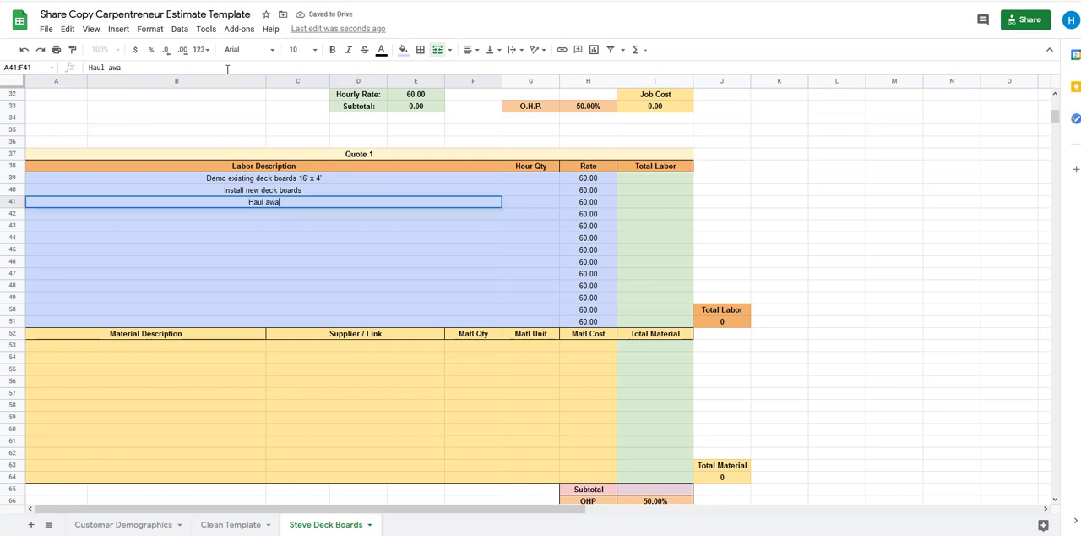
pyautogui.write('y')
pyautogui.press('BackSpace')
pyautogui.write('old boards to dump')
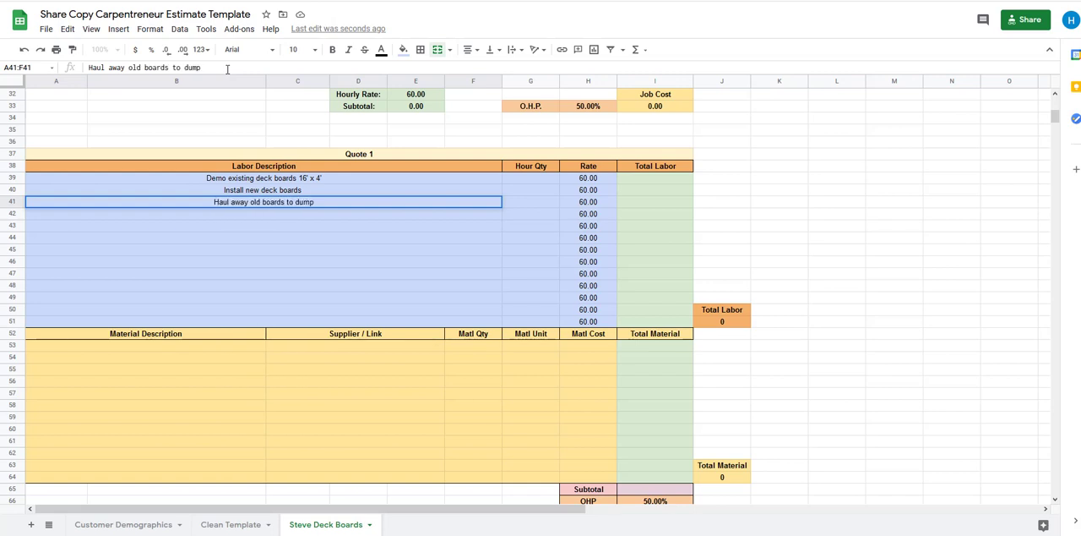
pyautogui.press('Return')
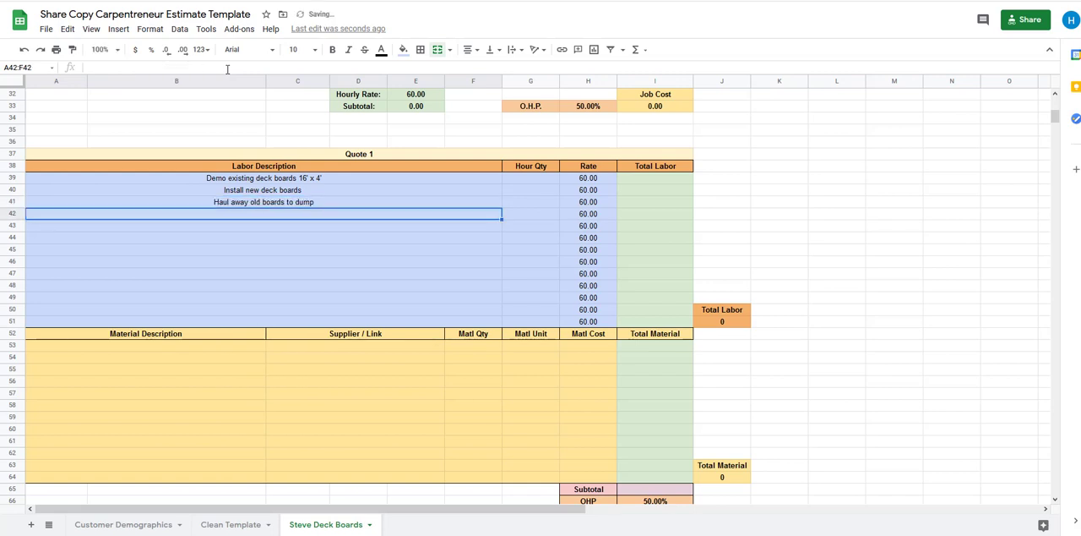
# Review the three labor descriptions in Quote 1 and add "Purchasing & Delivery" as the fourth one in row 42
pyautogui.click(237, 181)
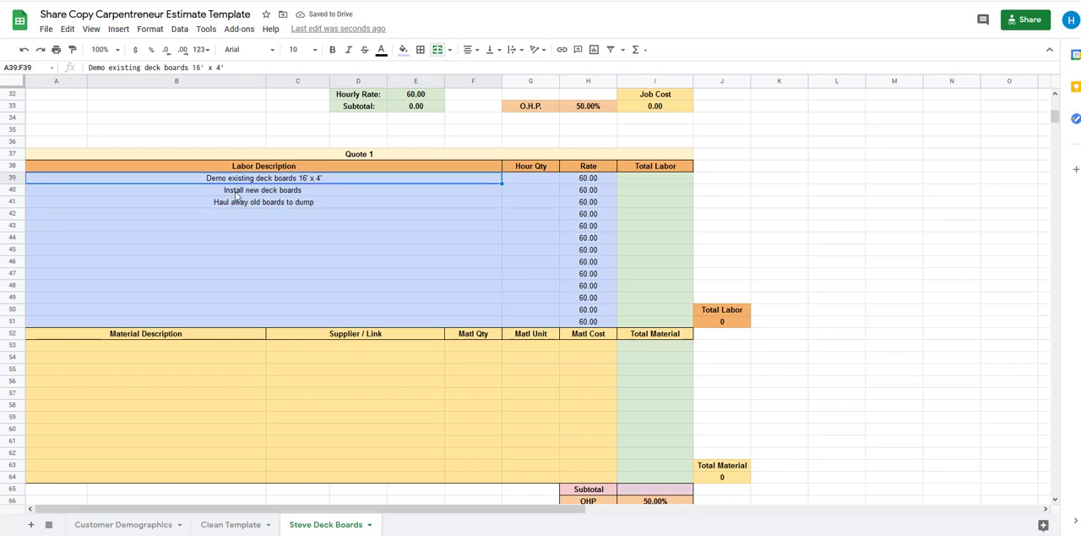
pyautogui.click(236, 193)
pyautogui.click(245, 204)
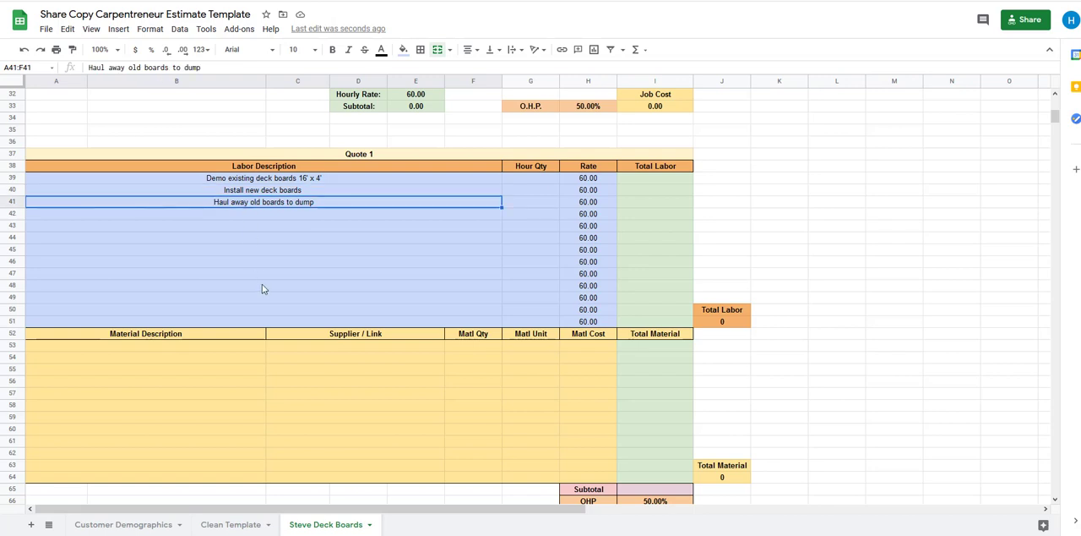
pyautogui.click(259, 217)
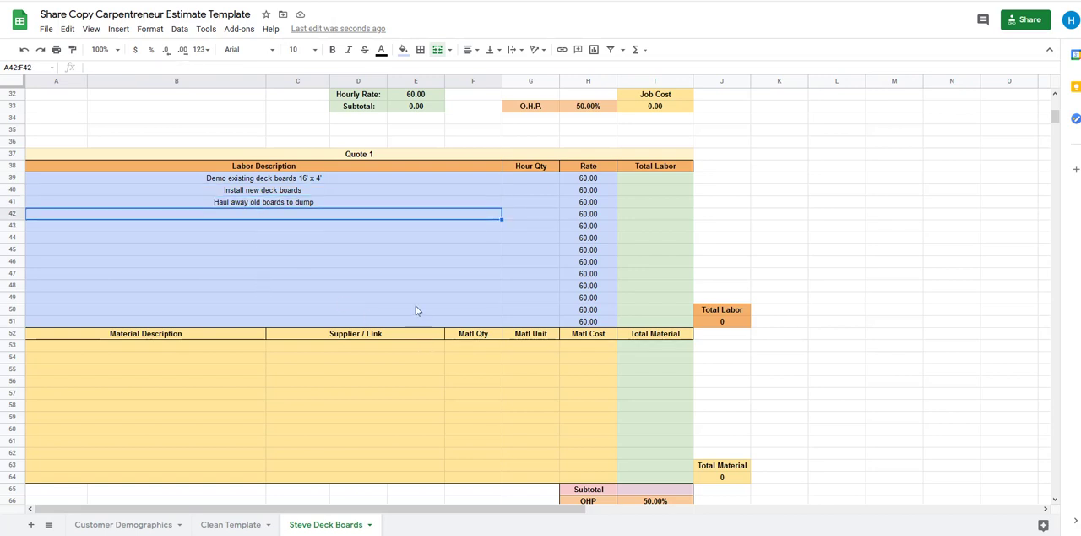
pyautogui.write('P')
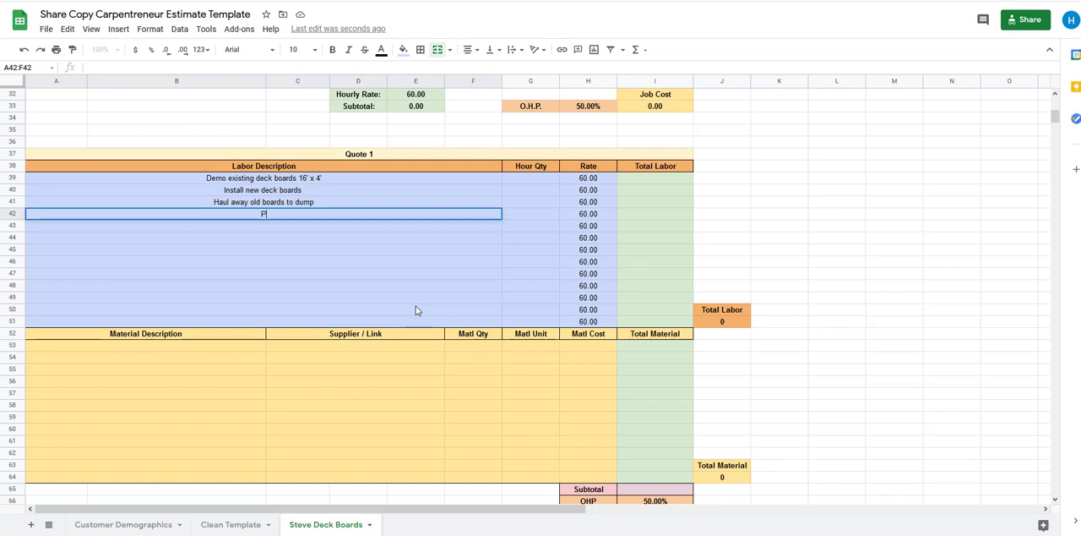
pyautogui.write('chasing & Deli')
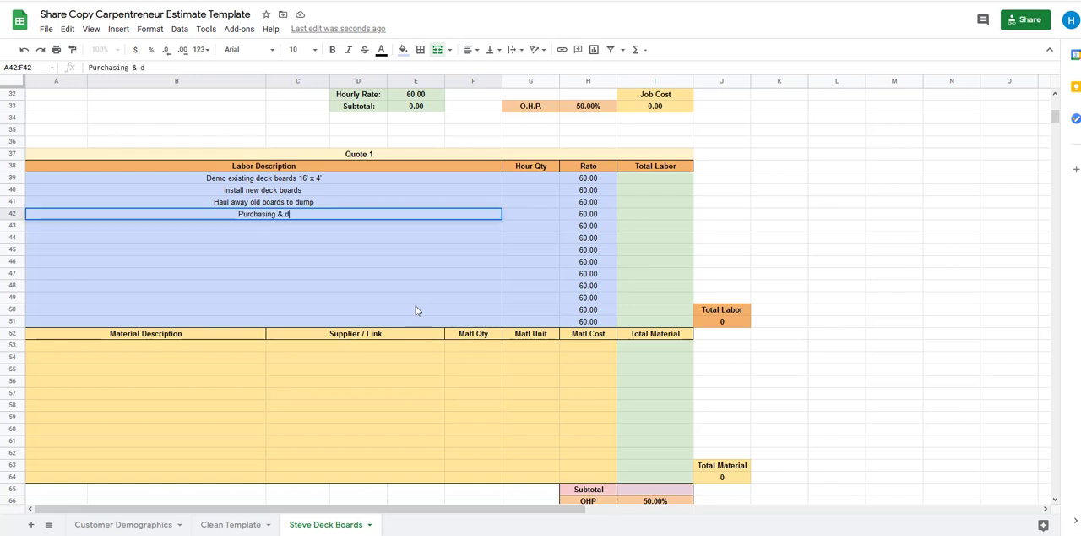
pyautogui.write('very')
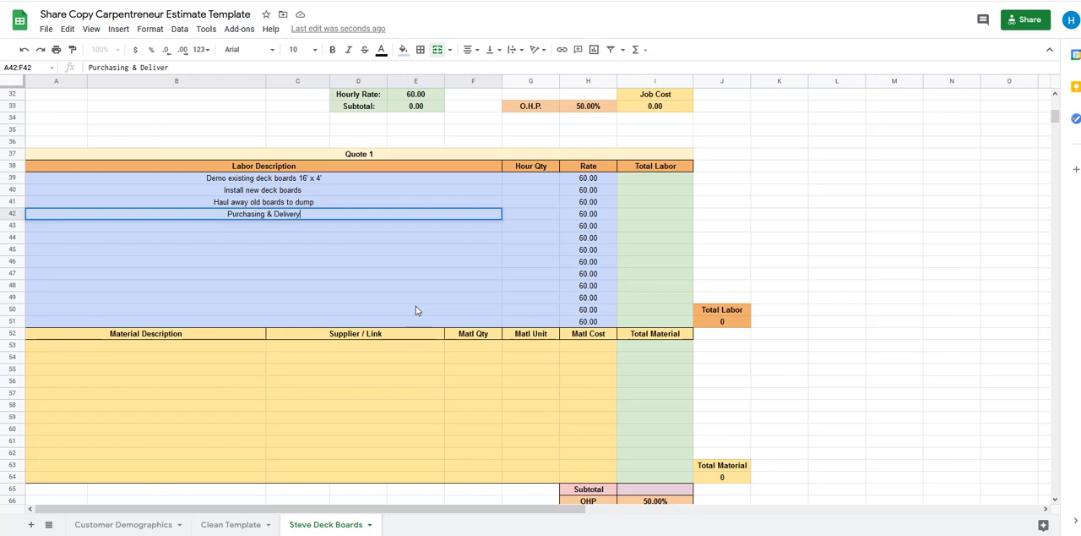
pyautogui.press('Tab')
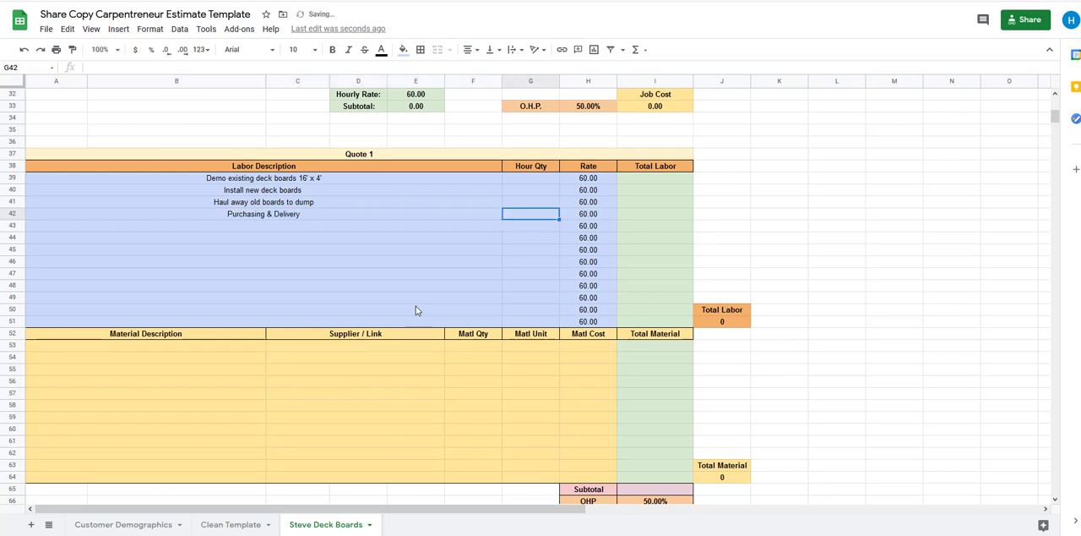
pyautogui.click(321, 217)
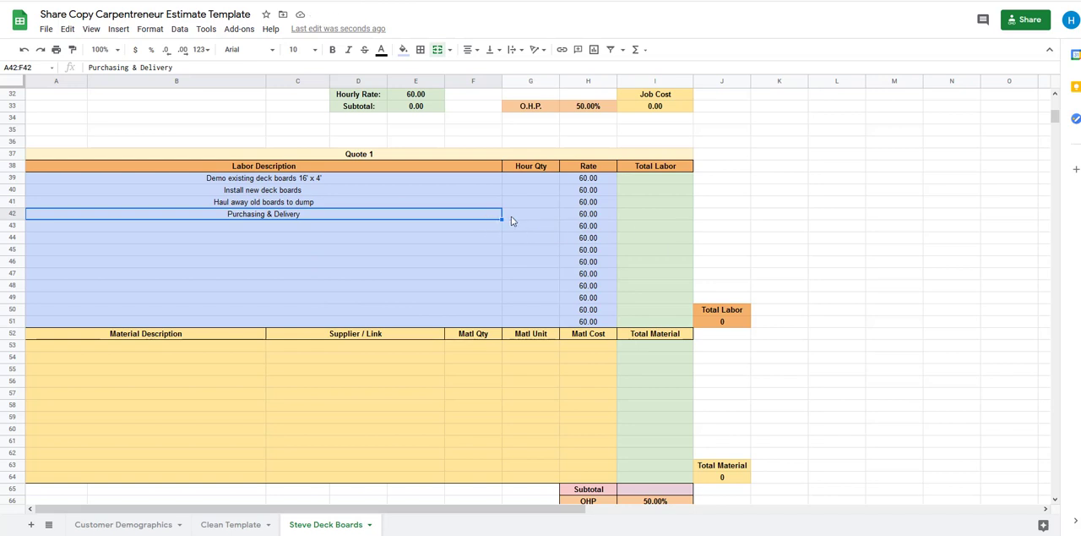
# Set the Hour Qty to 0.75 for demoing the existing deck boards and 2 for installing the new ones
pyautogui.click(534, 179)
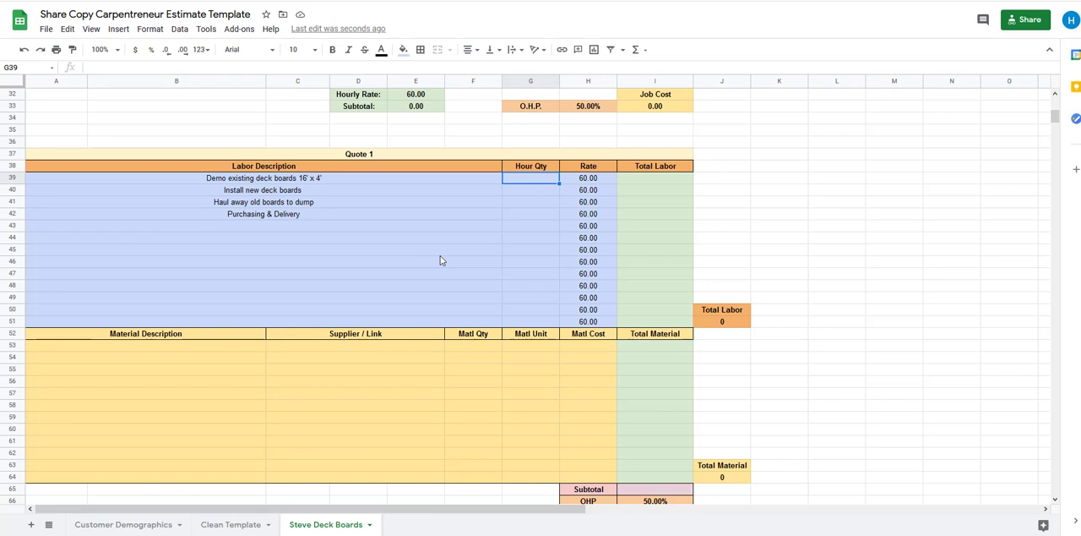
pyautogui.write('.')
pyautogui.write('45')
pyautogui.press('BackSpace')
pyautogui.press('BackSpace')
pyautogui.write('75')
pyautogui.press('Return')
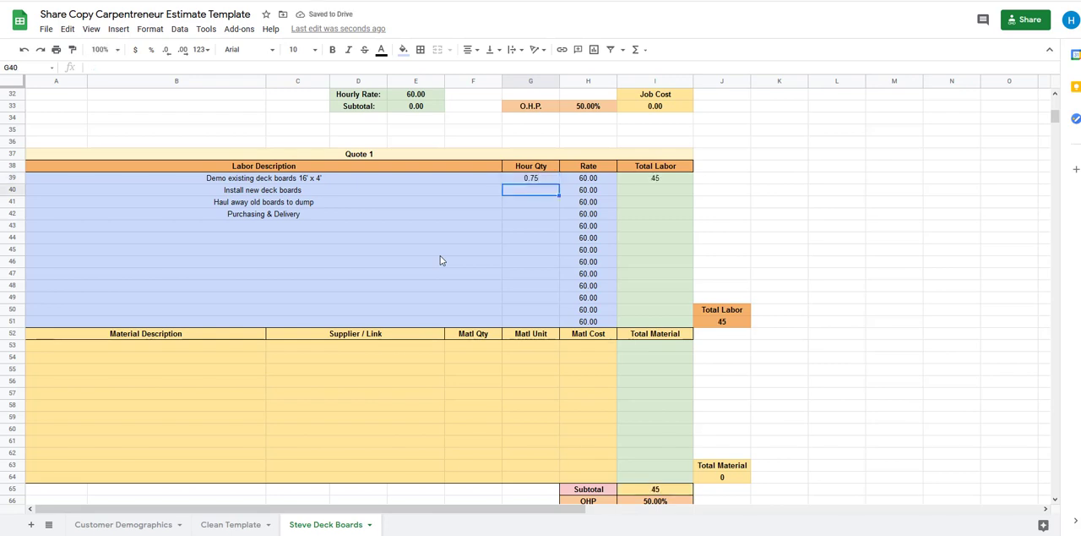
pyautogui.write('2')
pyautogui.press('Return')
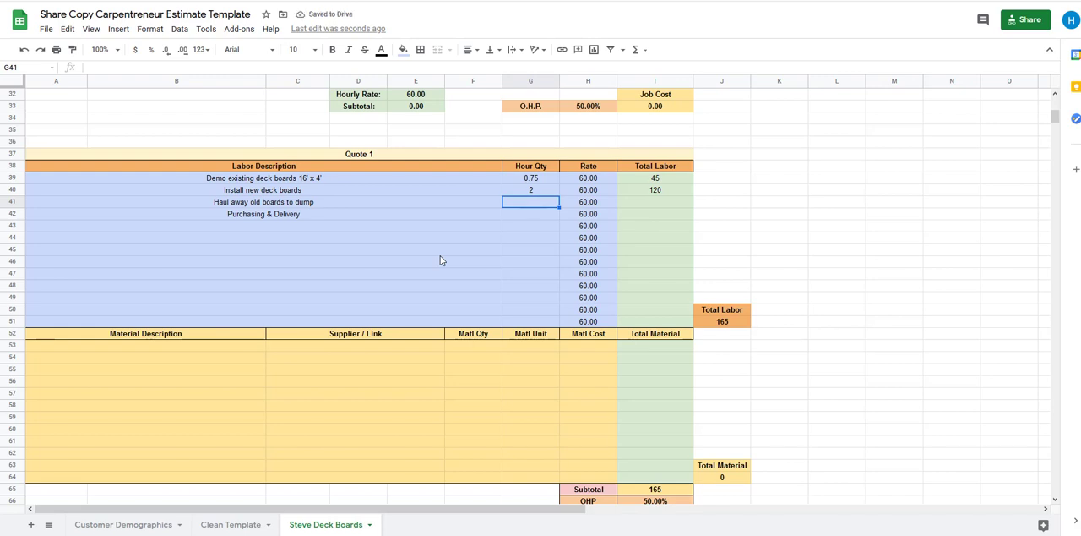
# Set the Hour Qty to 1 for hauling away the old boards and 1 for Purchasing & Delivery
pyautogui.write('1')
pyautogui.press('Return')
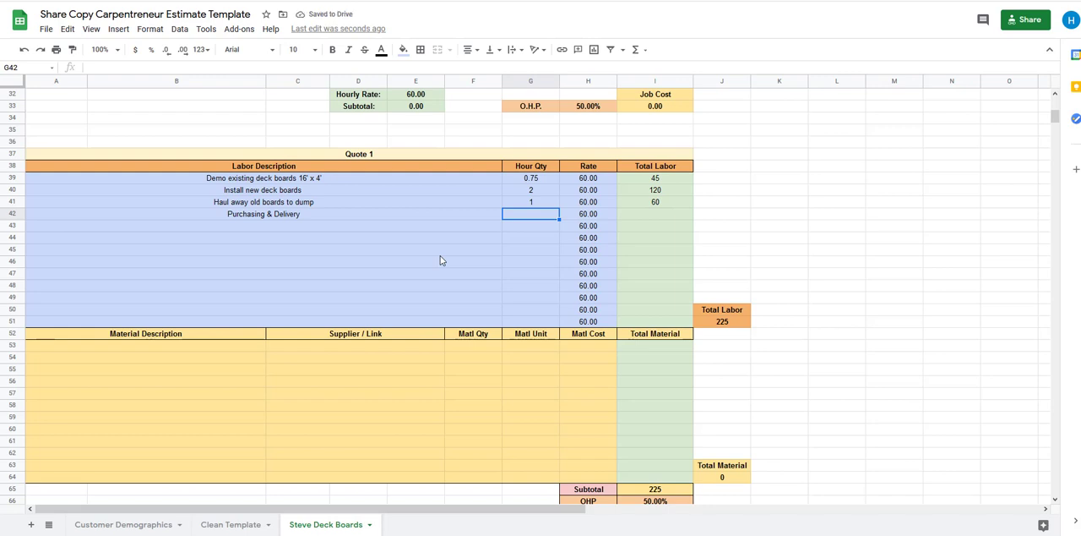
pyautogui.write('1')
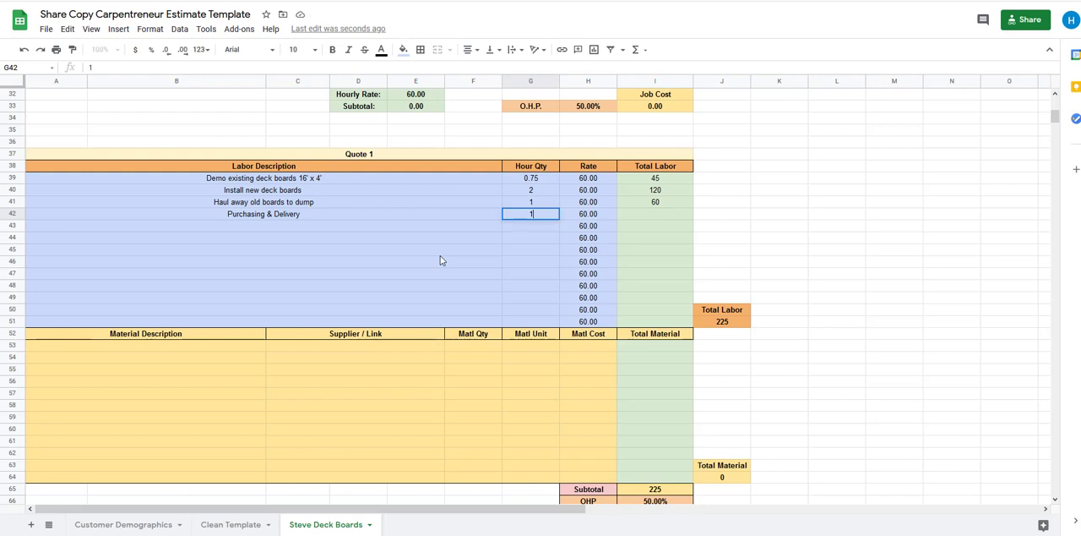
pyautogui.press('Return')
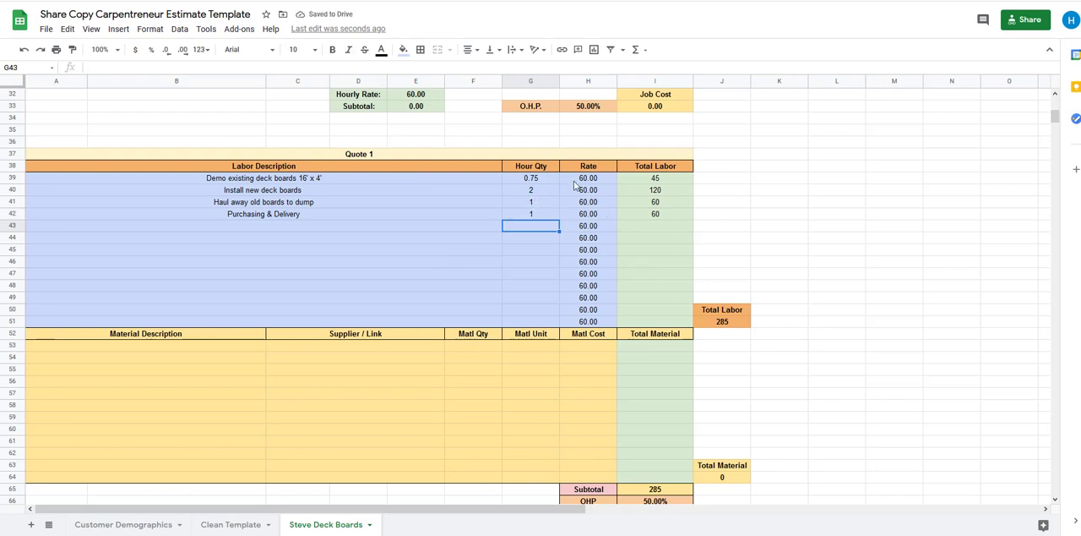
# Review the Total Labor amounts of the four labor rows and the overall Total Labor sum in Quote 1
pyautogui.click(656, 168)
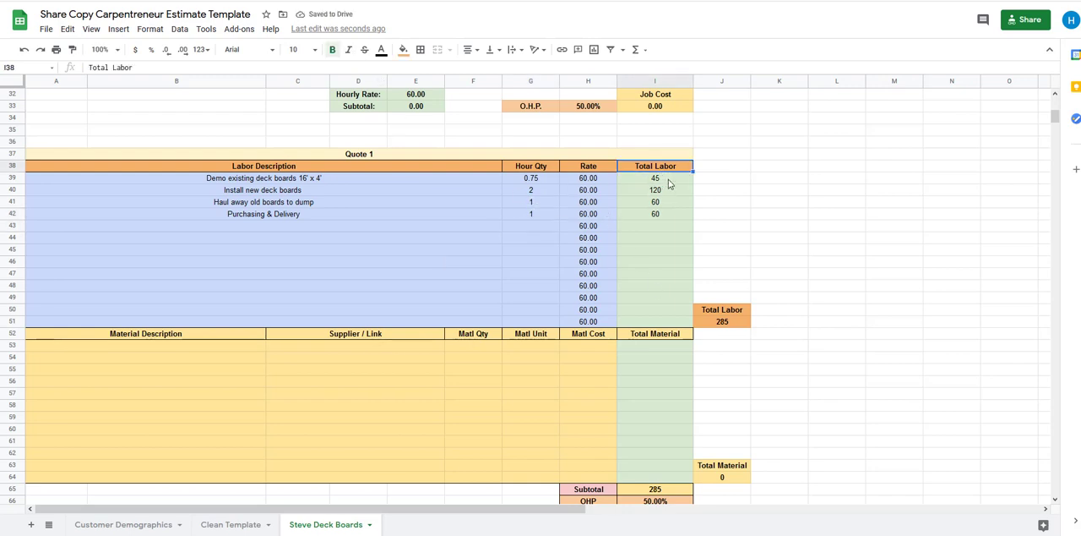
pyautogui.moveTo(665, 179); pyautogui.dragTo(665, 216)
pyautogui.click(725, 218)
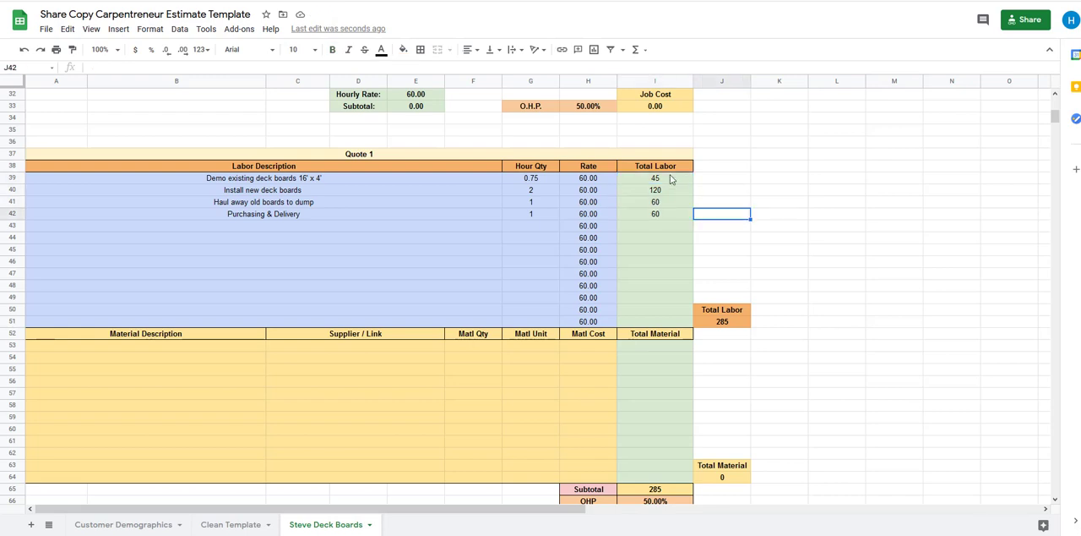
pyautogui.moveTo(669, 179); pyautogui.dragTo(664, 216)
pyautogui.click(729, 209)
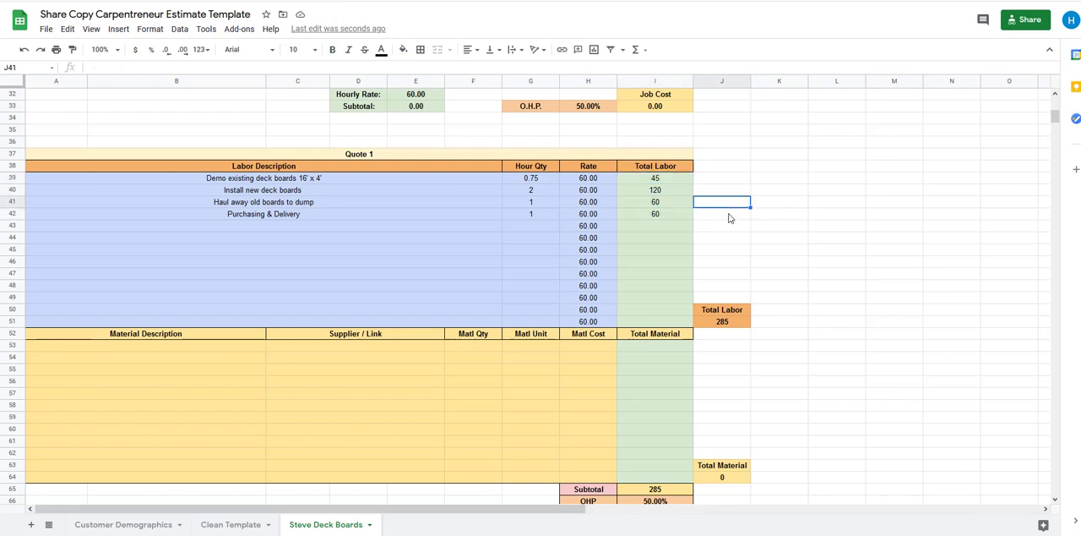
pyautogui.click(737, 325)
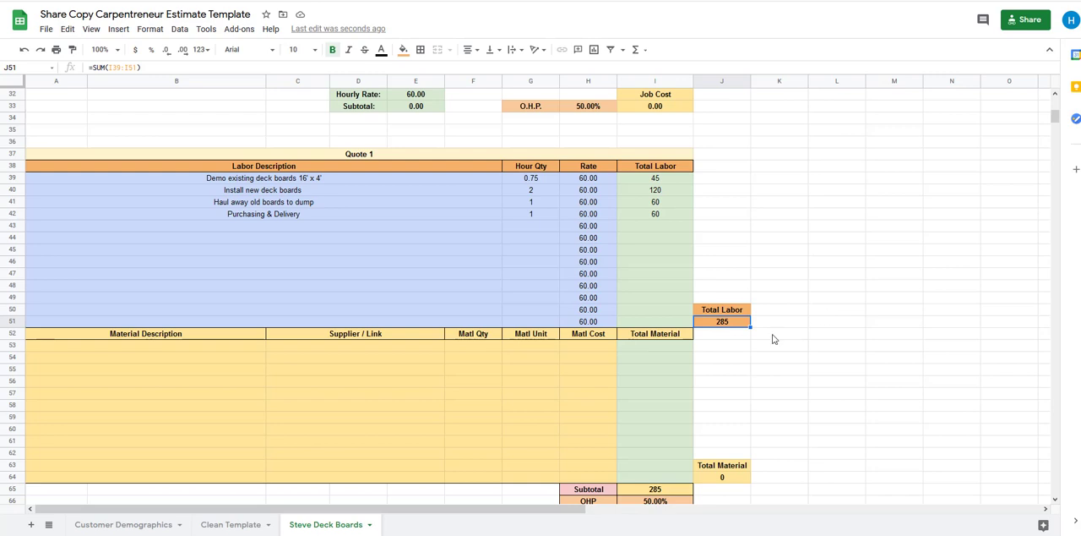
# Enter "2x6x16 Redwood" as the first material description in row 53
pyautogui.click(173, 345)
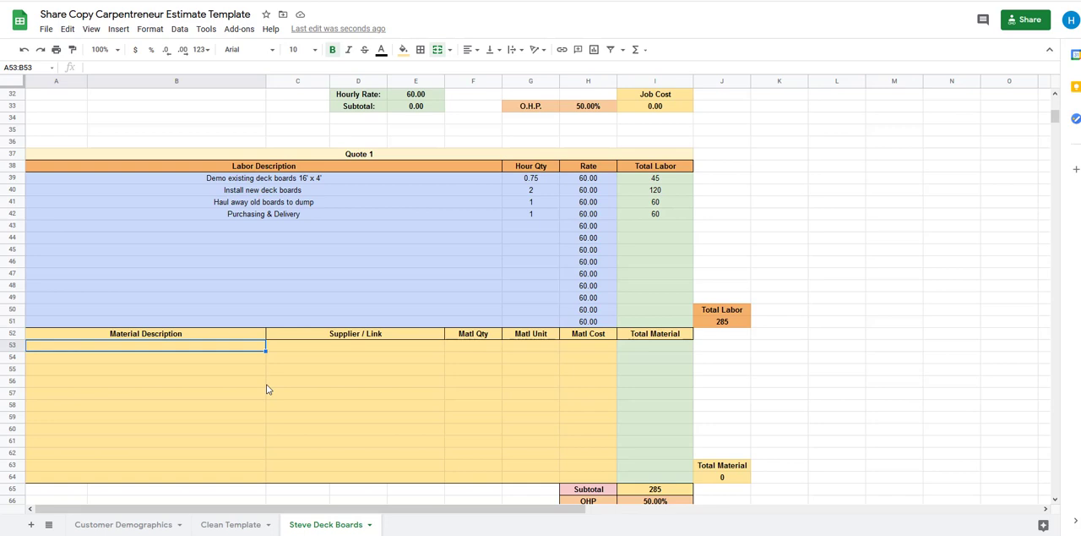
pyautogui.write('2')
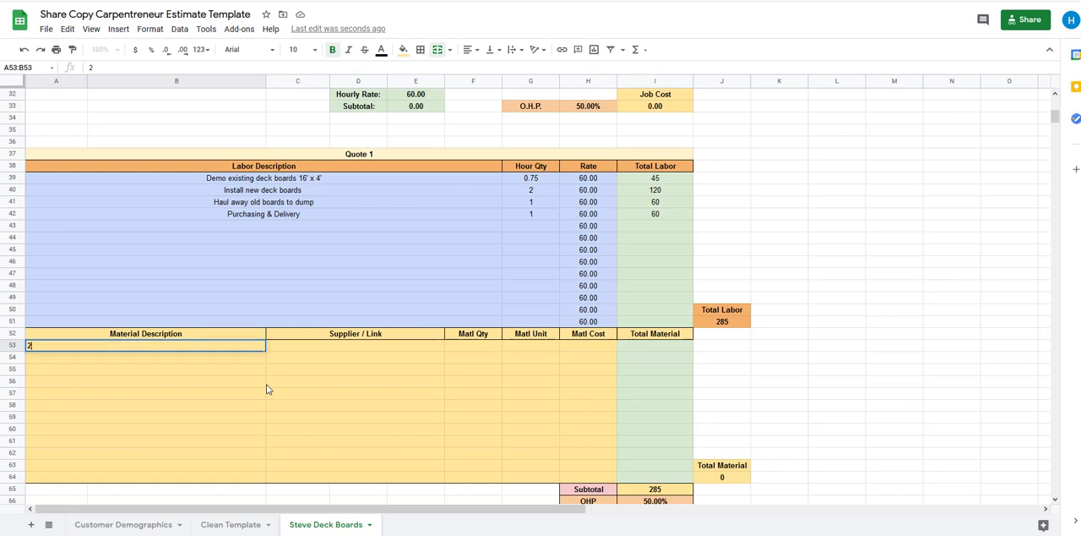
pyautogui.write('x6 Redwood')
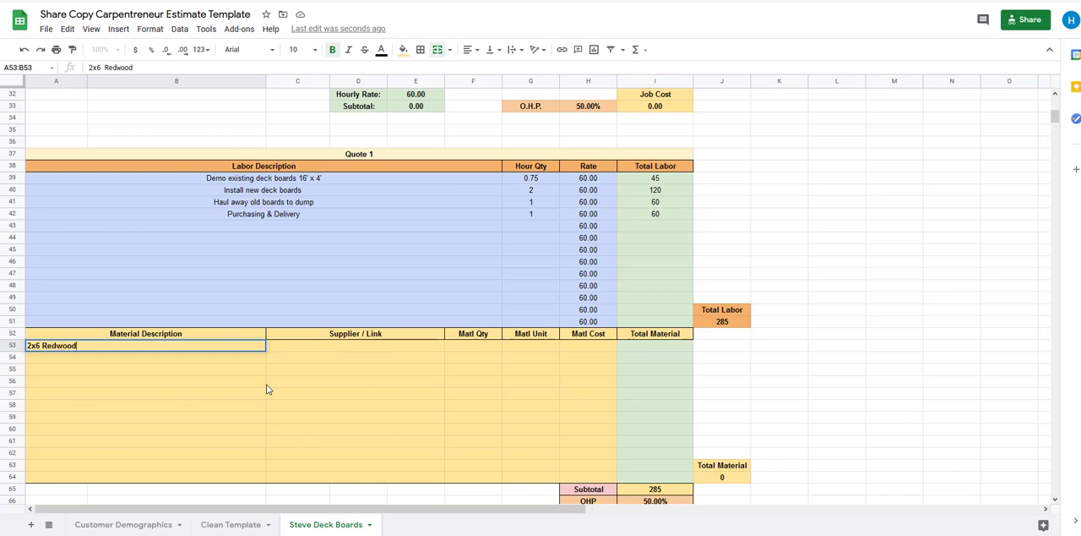
pyautogui.click(40, 346)
pyautogui.write('x16')
pyautogui.press('Return')
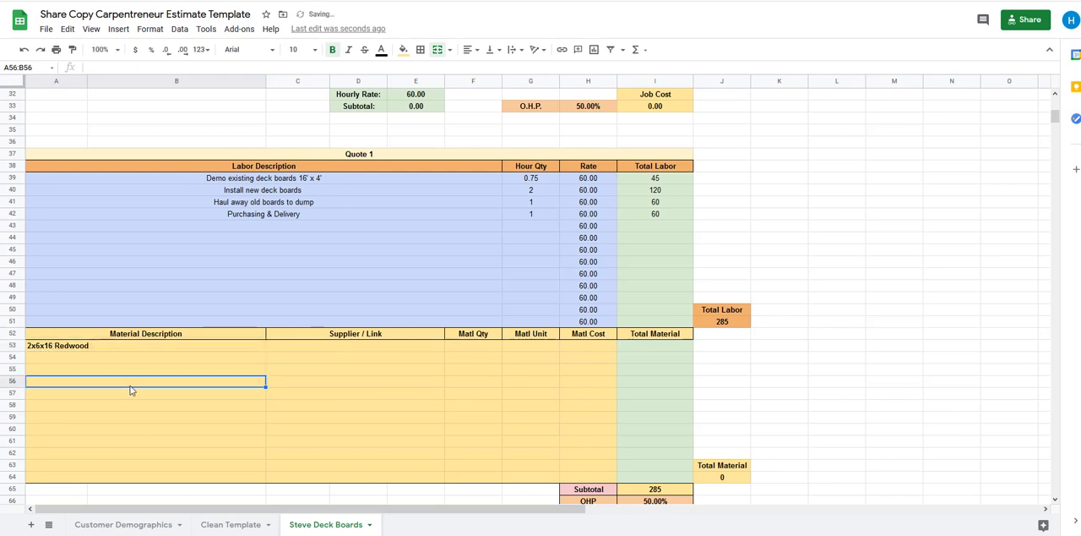
pyautogui.click(49, 346)
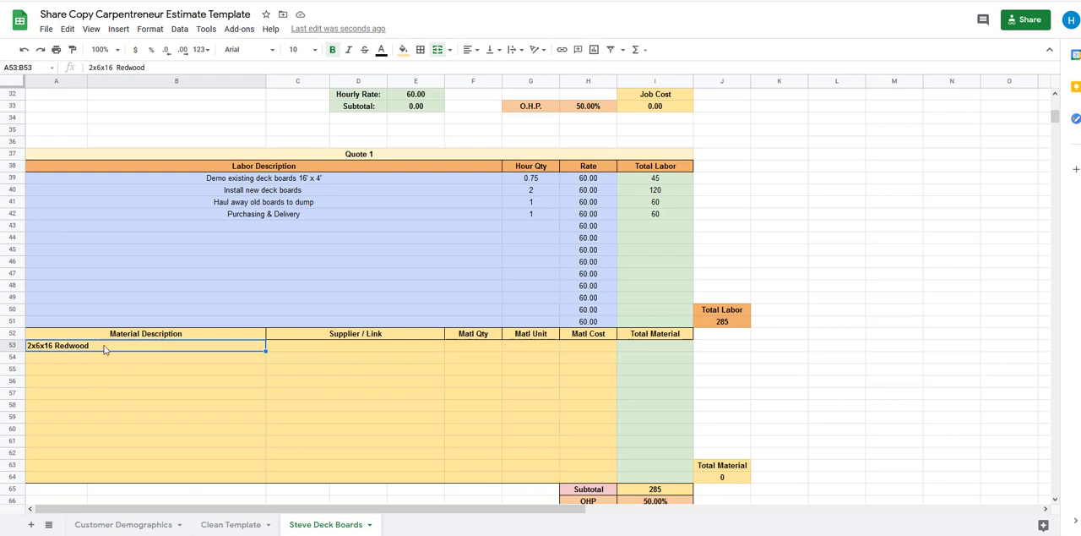
# For the redwood's Supplier / Link entry, switch to the Home Depot website and search for "2x6x16 redwood"
pyautogui.click(342, 348)
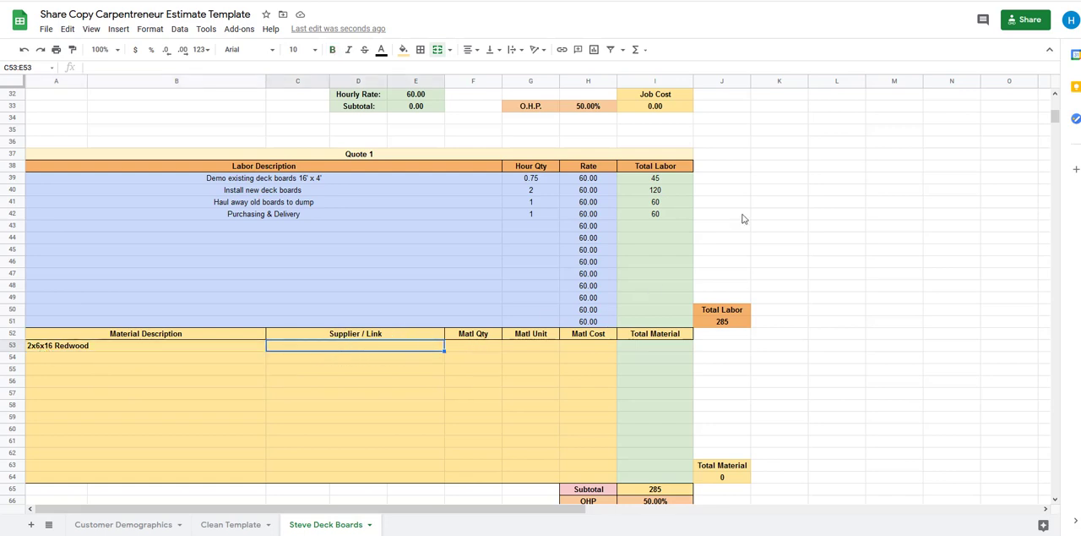
pyautogui.hotkey('ctrl', 'Tab')
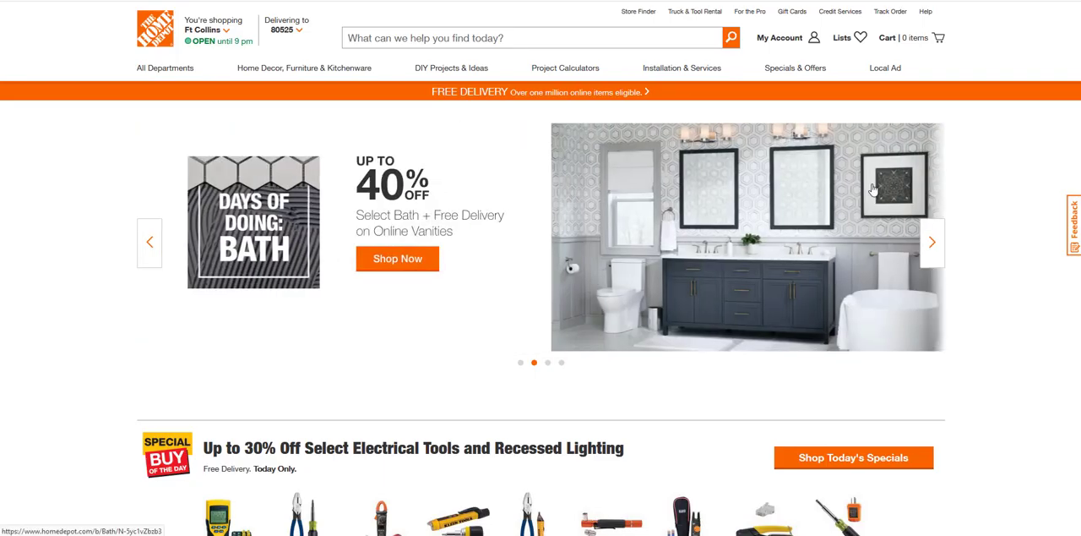
pyautogui.click(504, 34)
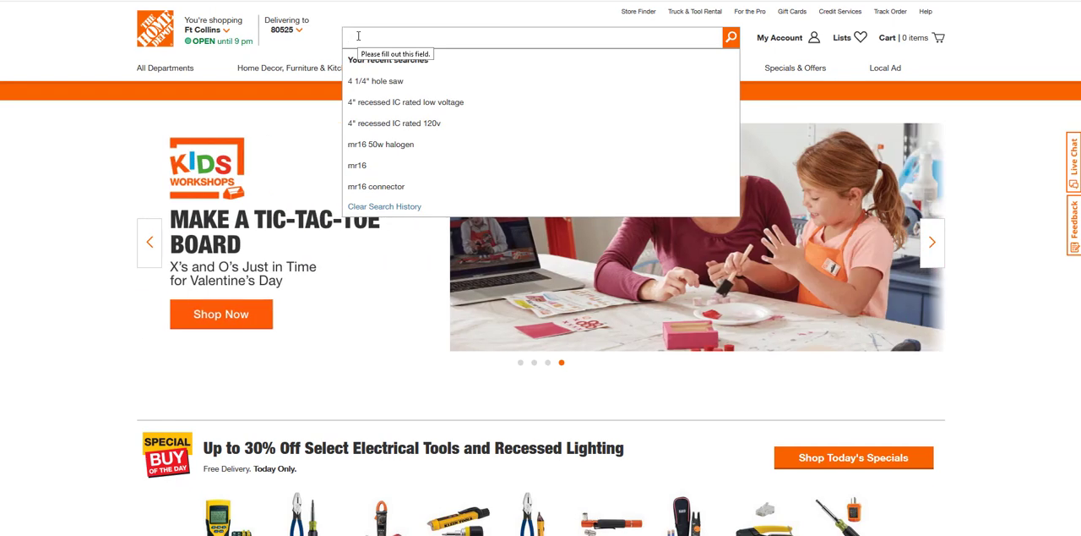
pyautogui.write('2x6x')
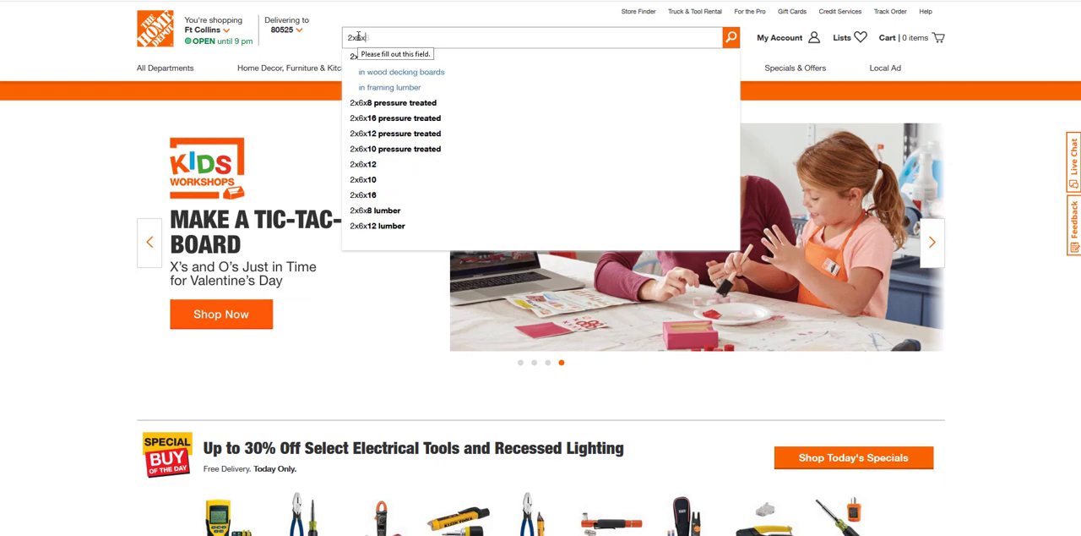
pyautogui.write('16')
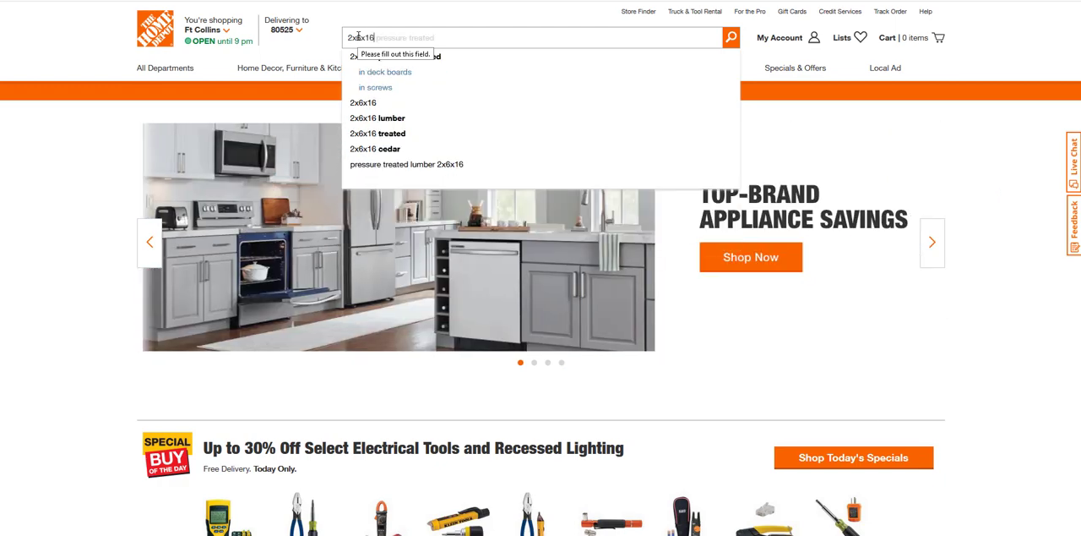
pyautogui.write(' red')
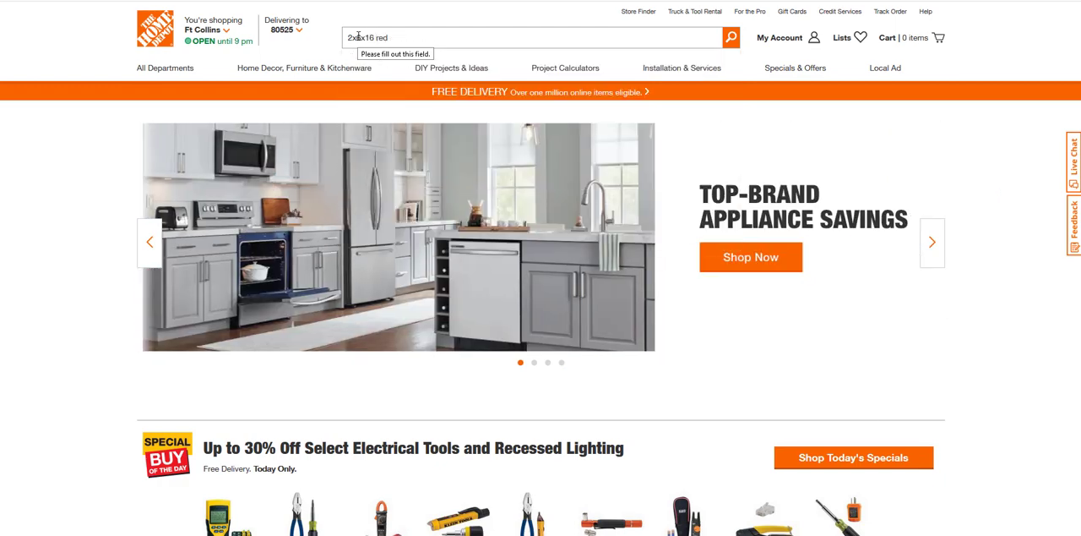
pyautogui.write('wood')
pyautogui.press('Return')
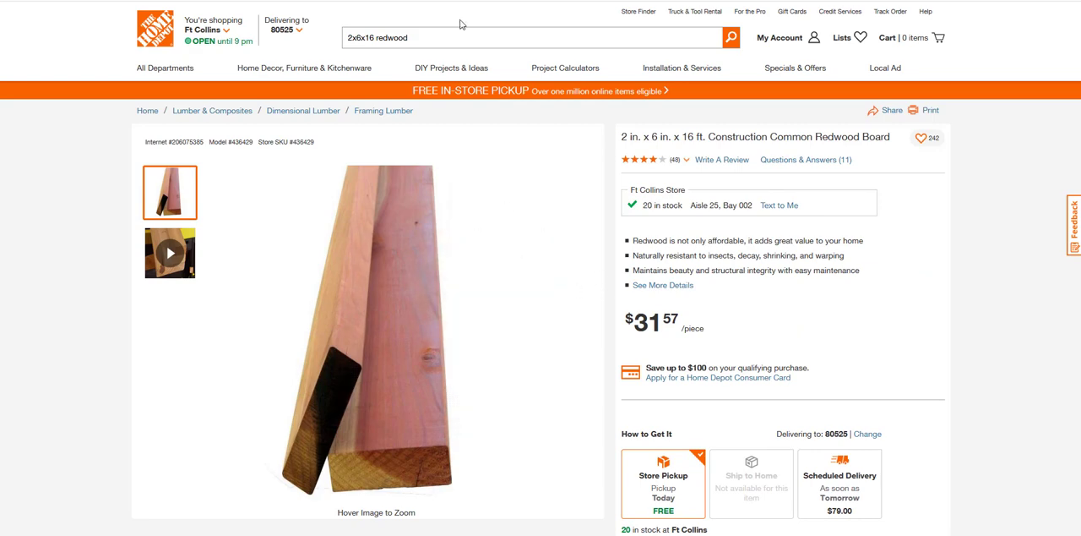
# Copy the web address of the 2 in. x 6 in. x 16 ft. redwood board page into the Supplier / Link cell of row 53
pyautogui.click(502, 0)
pyautogui.rightClick(501, 0)
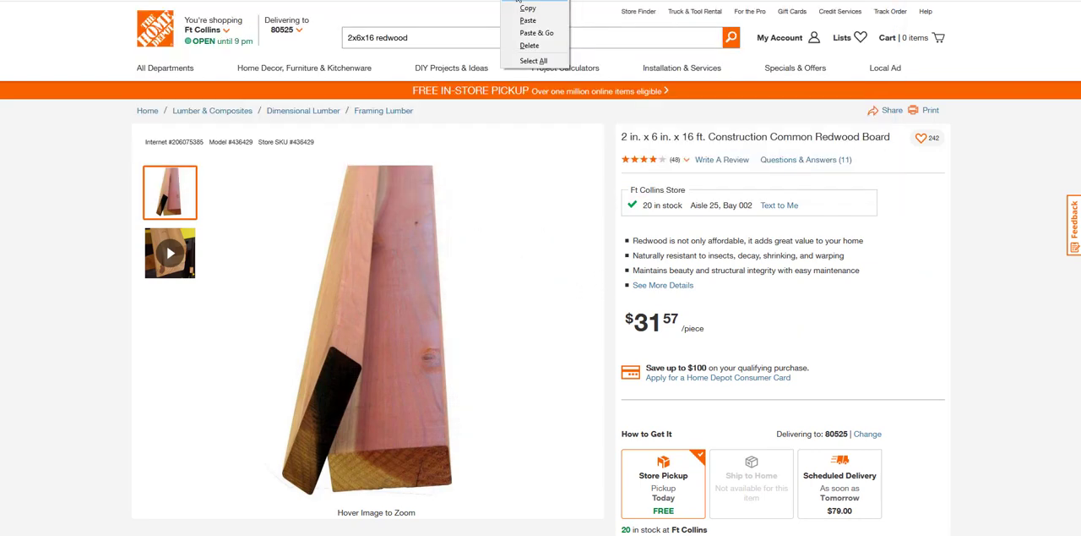
pyautogui.click(524, 10)
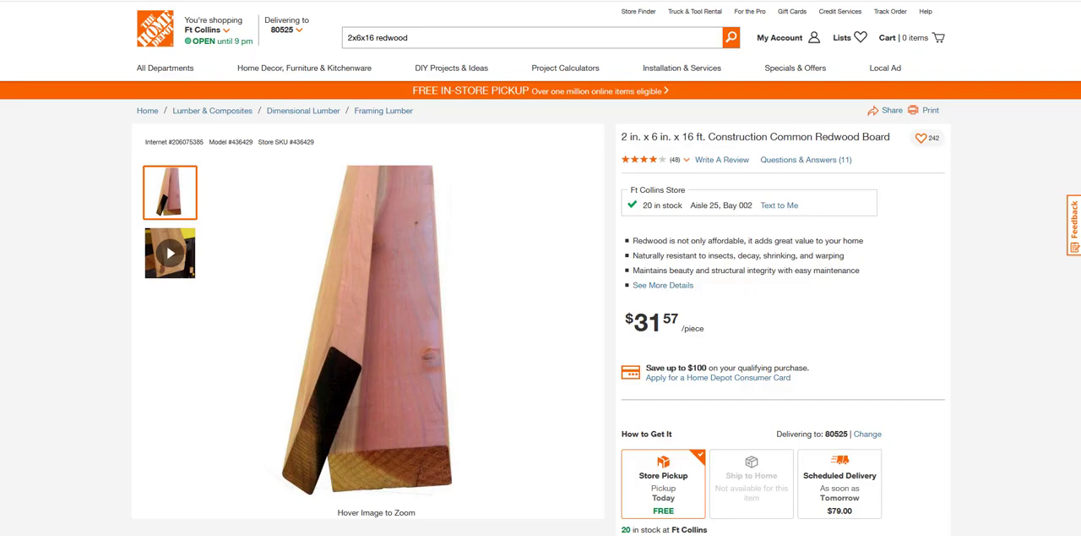
pyautogui.click(770, 0)
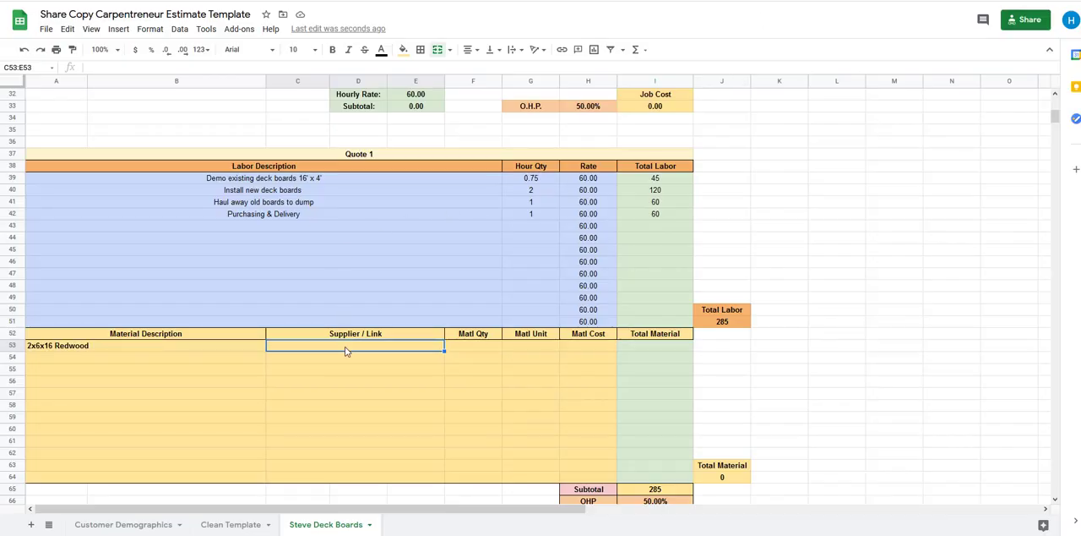
pyautogui.hotkey('ctrl', 'v')
pyautogui.click(393, 389)
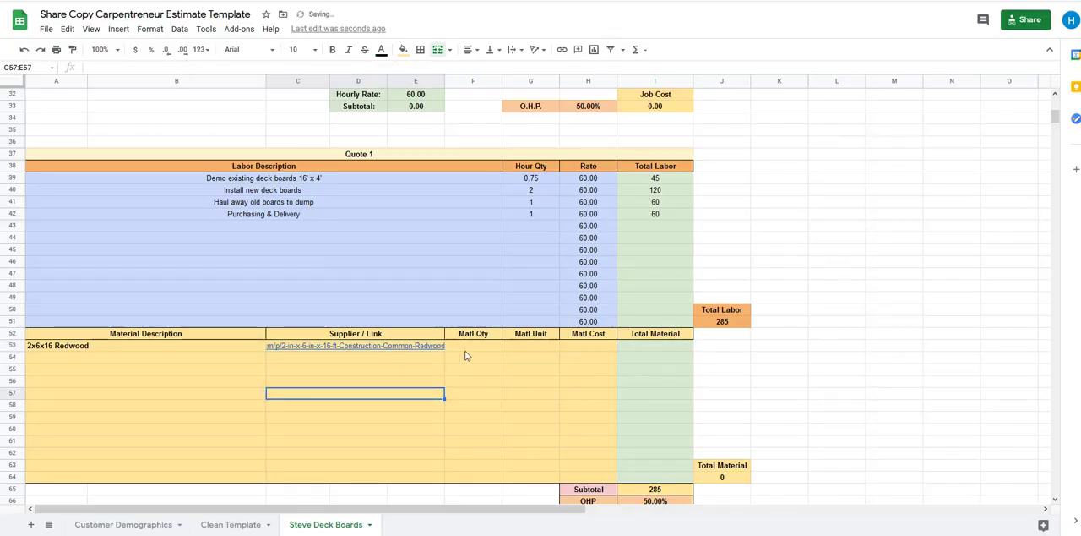
pyautogui.click(464, 349)
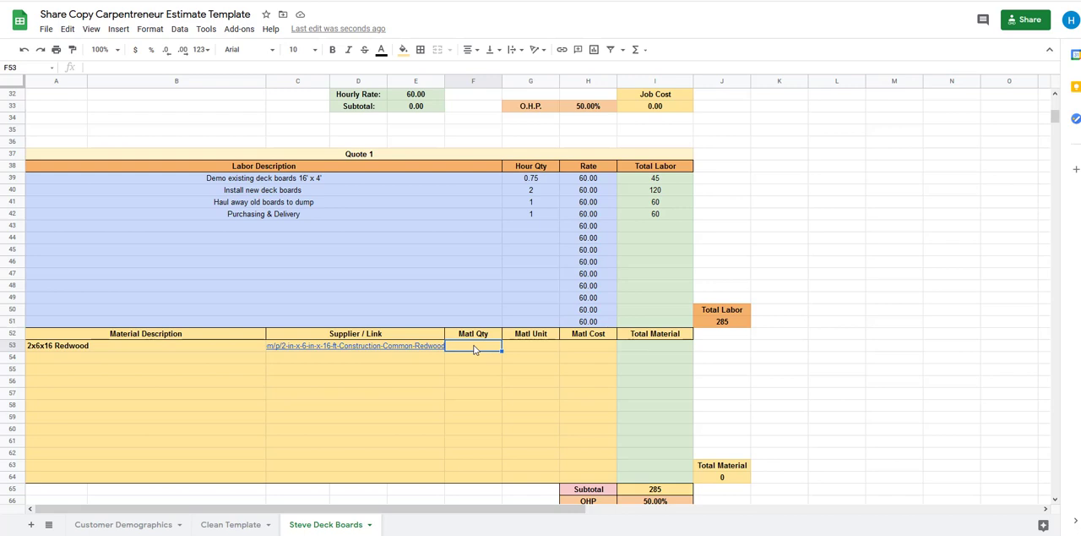
# Fill in the redwood row with quantity 9, unit "ea" and a material cost of 35, checking the price on its Home Depot page
pyautogui.write('8')
pyautogui.press('Tab')
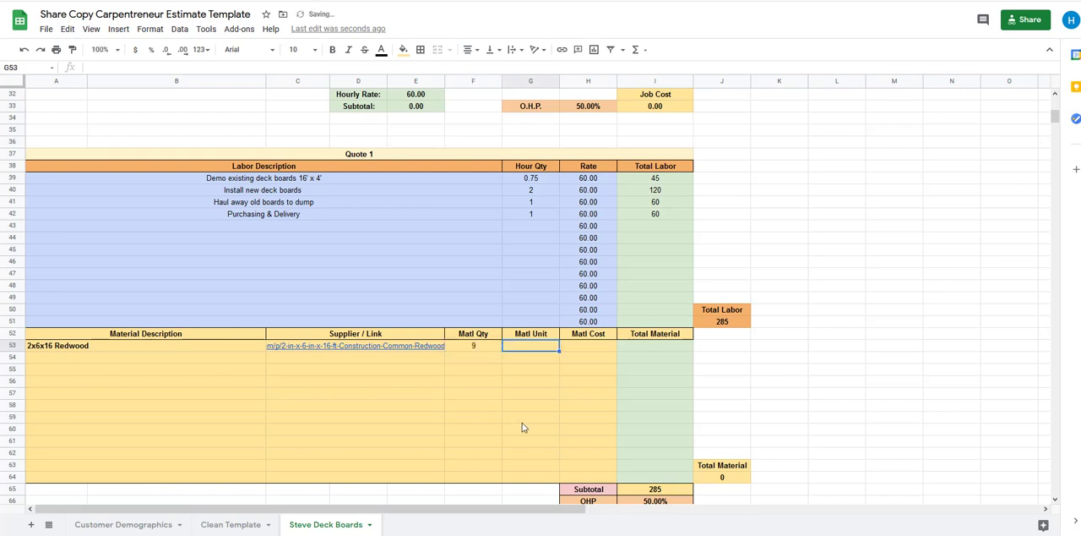
pyautogui.write('ea')
pyautogui.press('Tab')
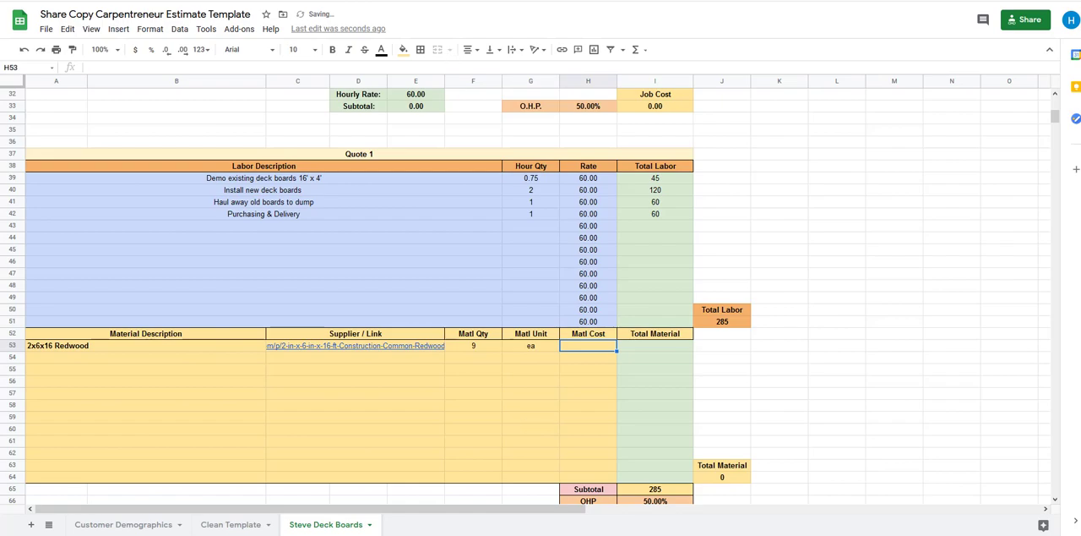
pyautogui.click(584, 1)
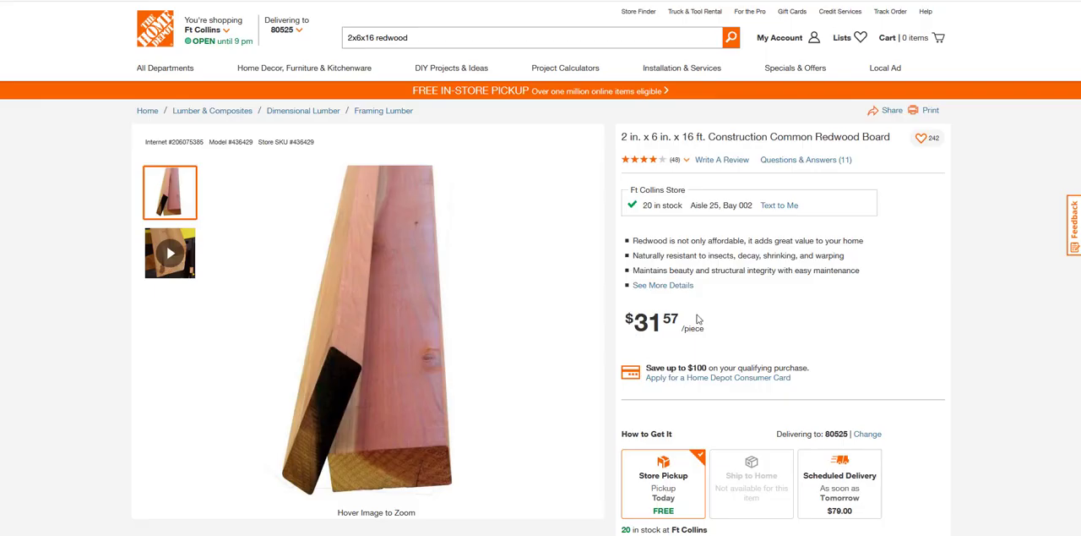
pyautogui.click(785, 1)
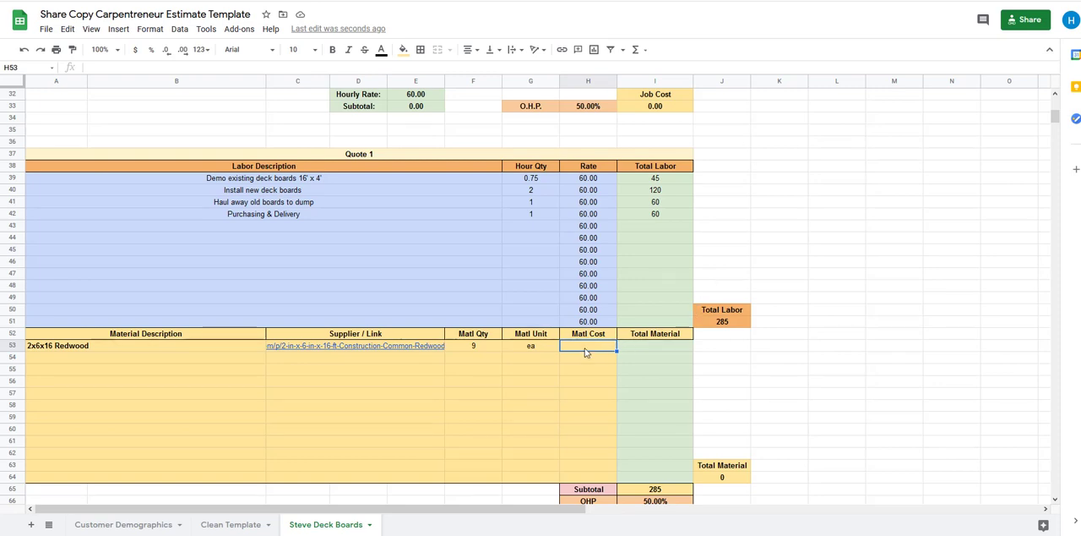
pyautogui.write('35')
pyautogui.press('Tab')
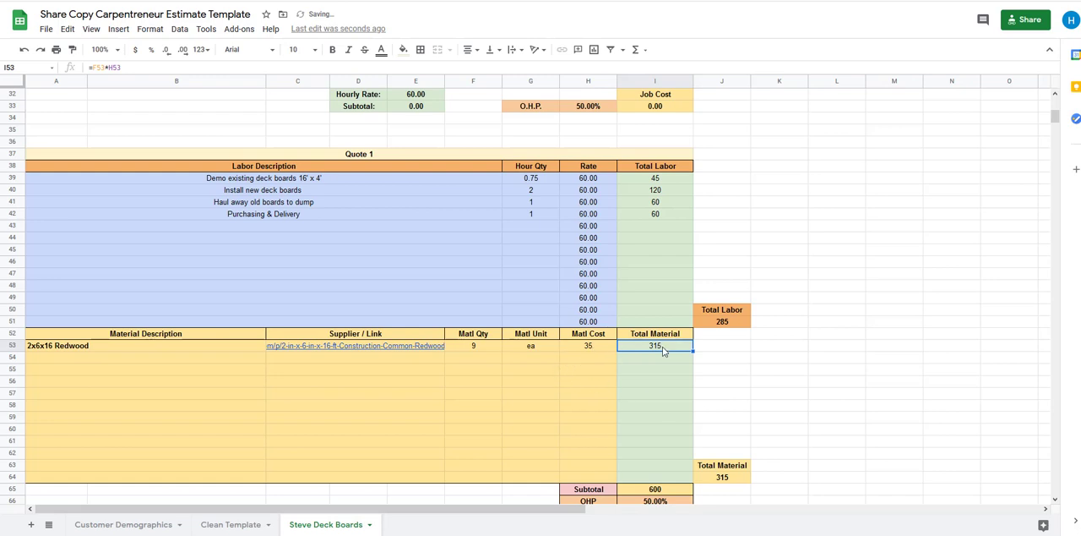
# Enter "Deck Screws" as the second material description in row 54
pyautogui.click(136, 360)
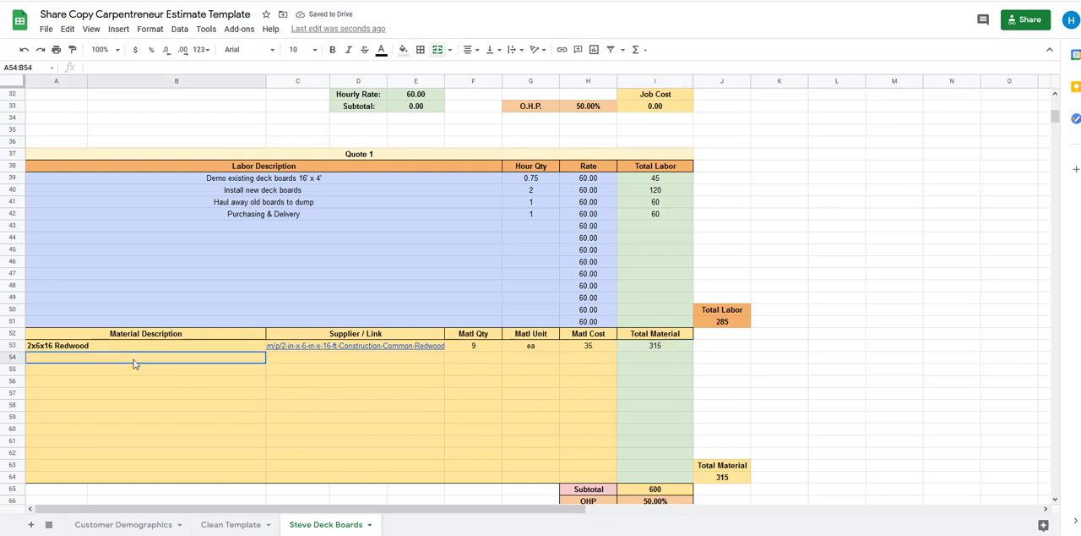
pyautogui.write('Deck')
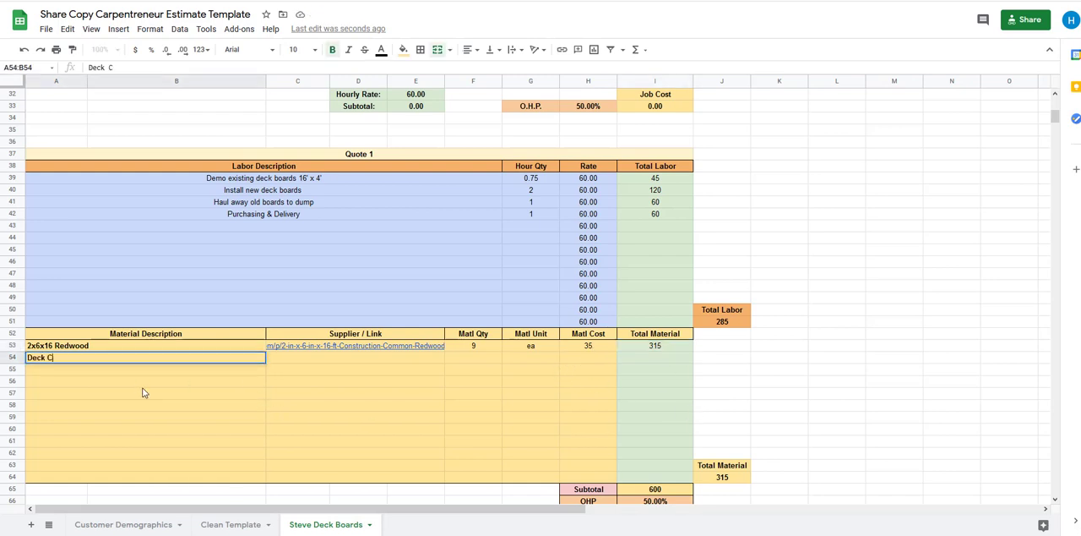
pyautogui.write(' Screws')
pyautogui.press('Tab')
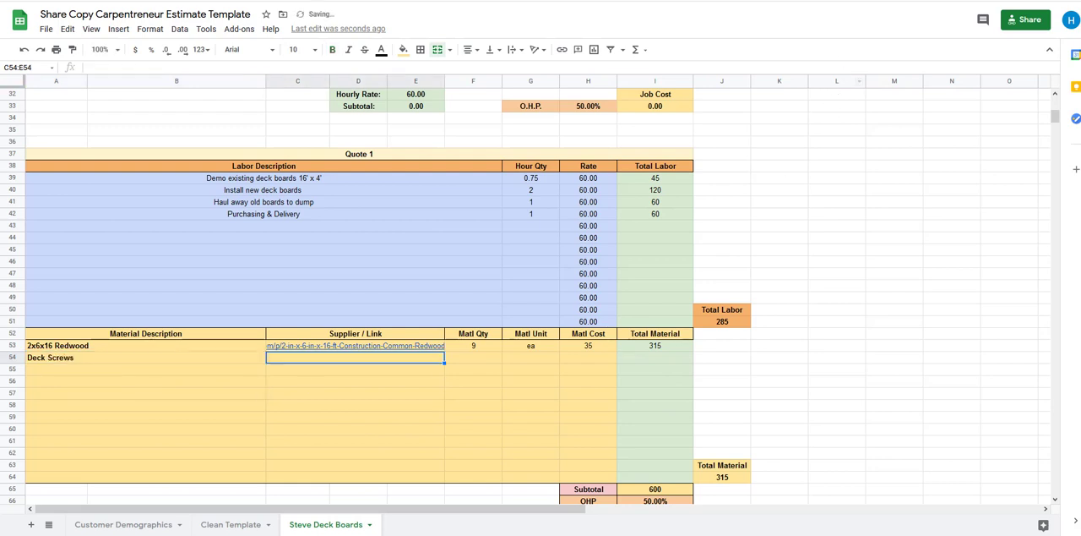
# Switch to the Home Depot website and search for "2 1/2" deck screws"
pyautogui.click(895, 2)
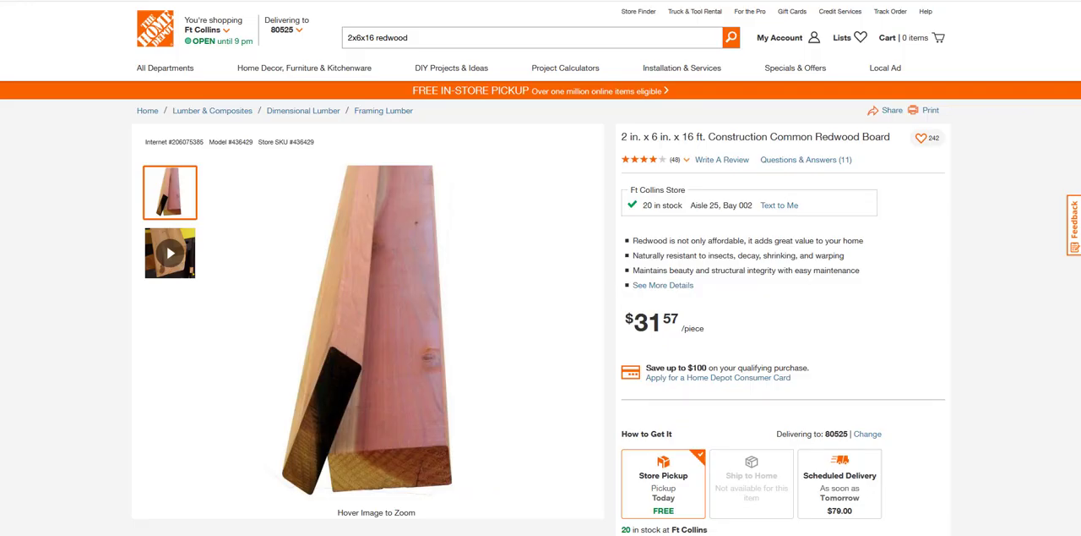
pyautogui.click(448, 38)
pyautogui.write('2')
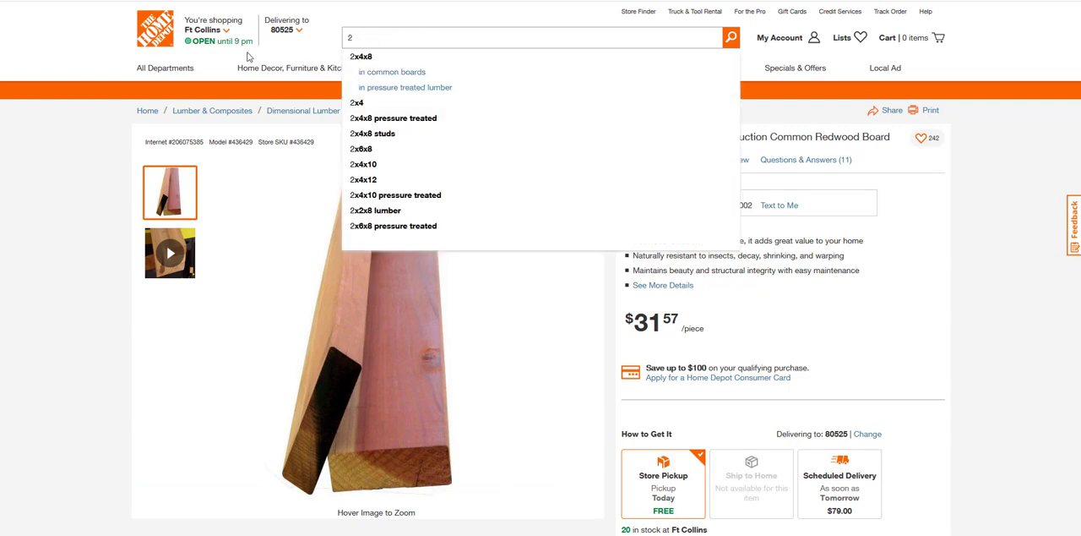
pyautogui.write(' 1/2" deck scre')
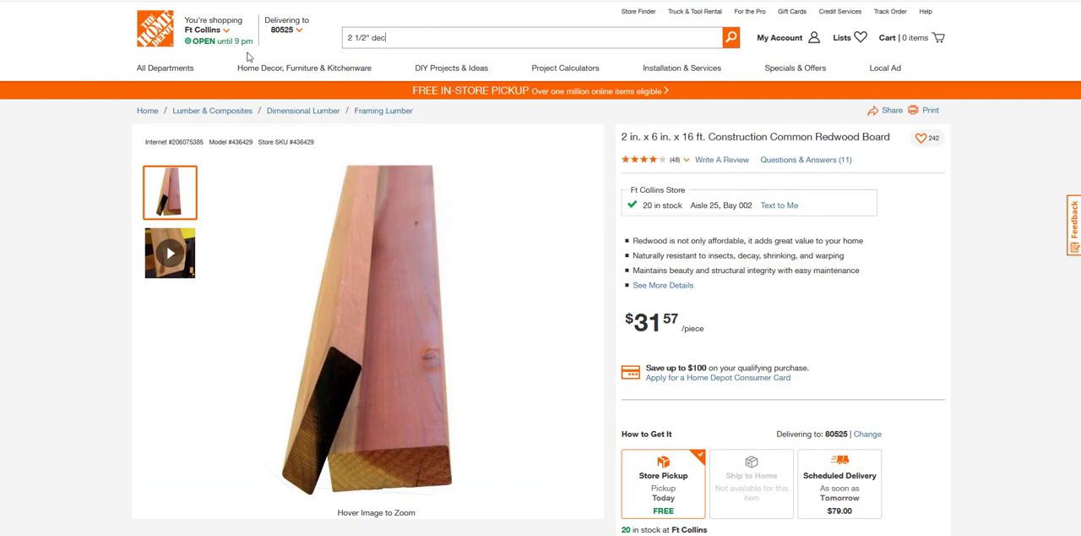
pyautogui.write('ws')
pyautogui.press('Return')
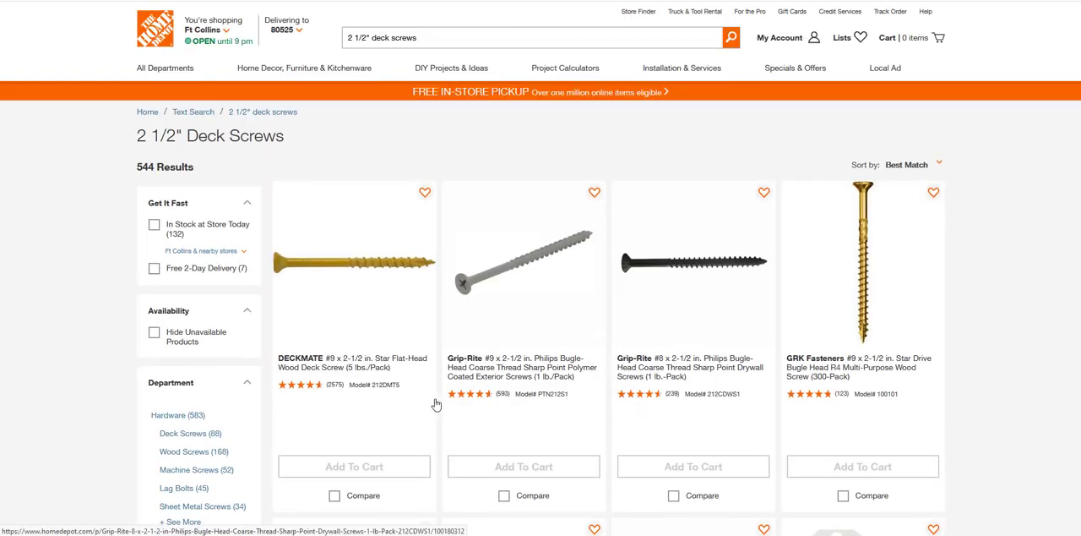
# Browse the deck screw results and open the GRK Fasteners #8 x 2-1/2 in. Star Drive Trim Finishing Head Screw (100-per Pack) page
pyautogui.scroll(-4, 581, 379)
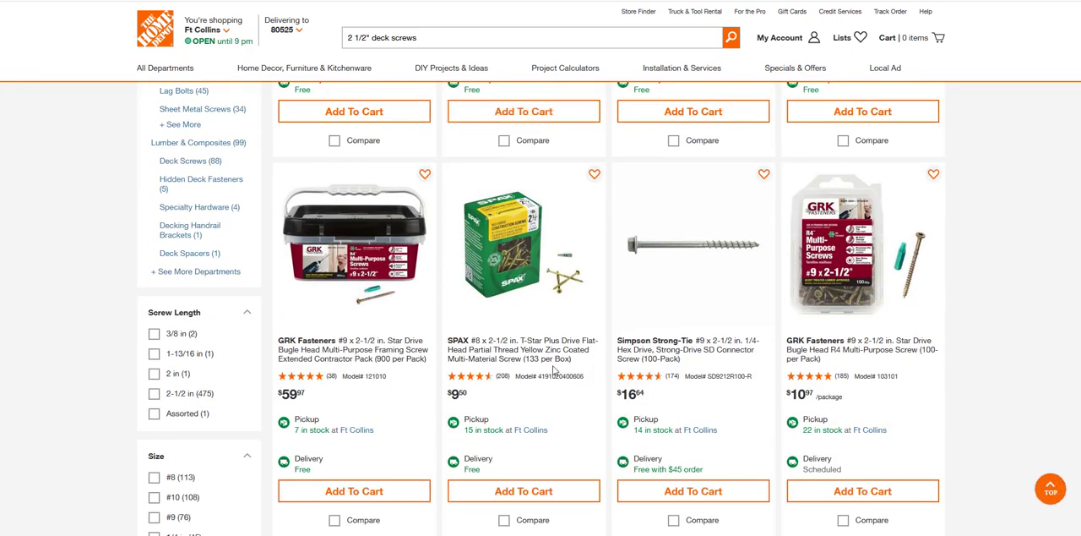
pyautogui.scroll(-2, 554, 371)
pyautogui.scroll(-4, 554, 370)
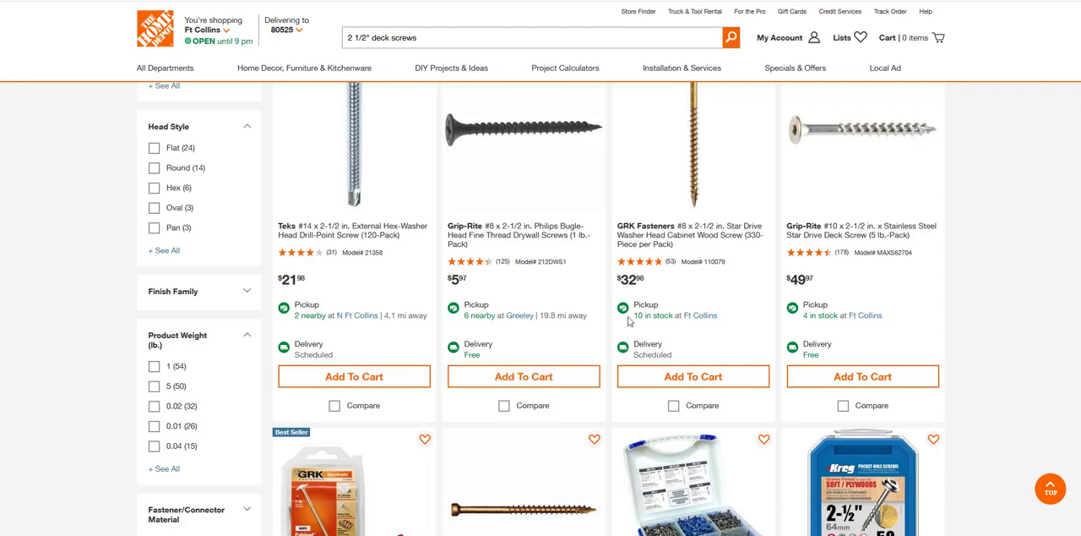
pyautogui.scroll(-3, 541, 316)
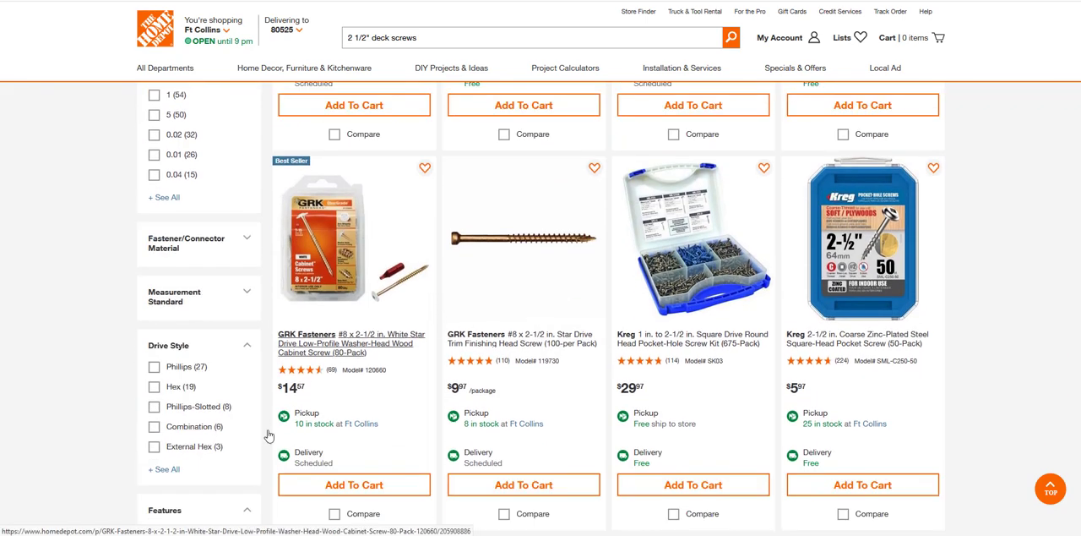
pyautogui.click(519, 344)
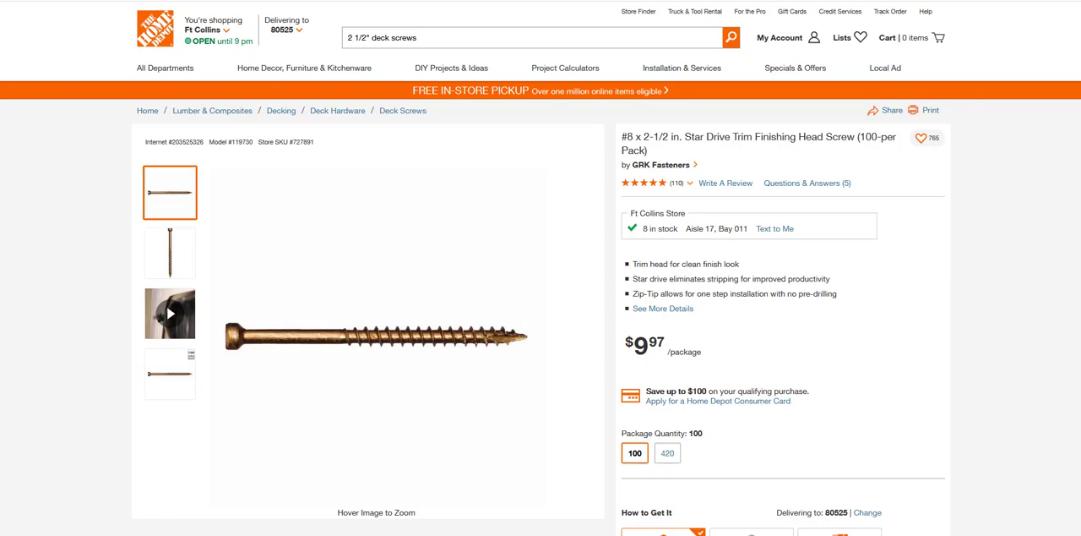
# Copy the web address of the GRK trim finishing head screw page into the Supplier / Link cell of row 54
pyautogui.hotkey('ctrl', 'Tab')
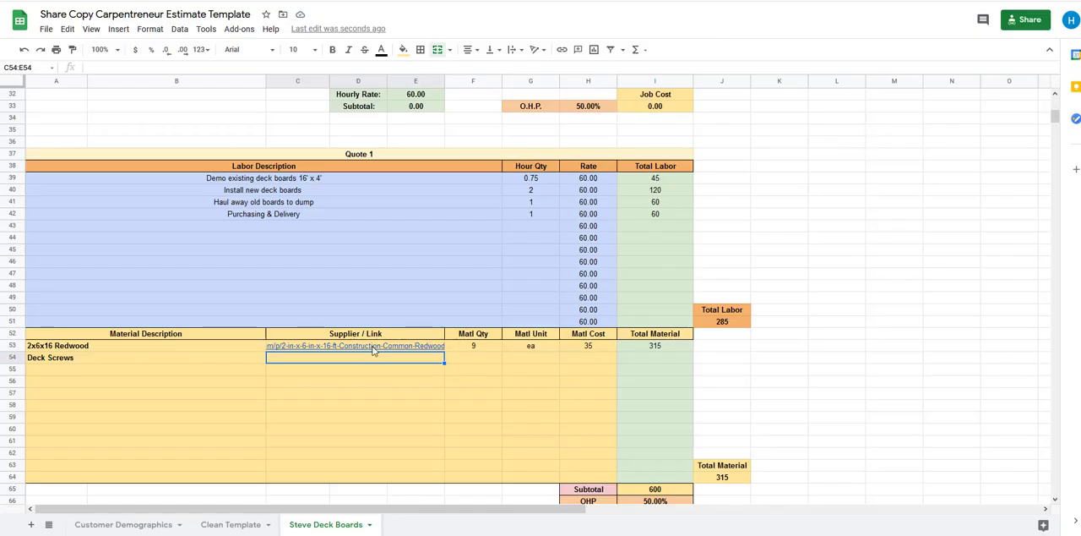
pyautogui.hotkey('ctrl', 'Tab')
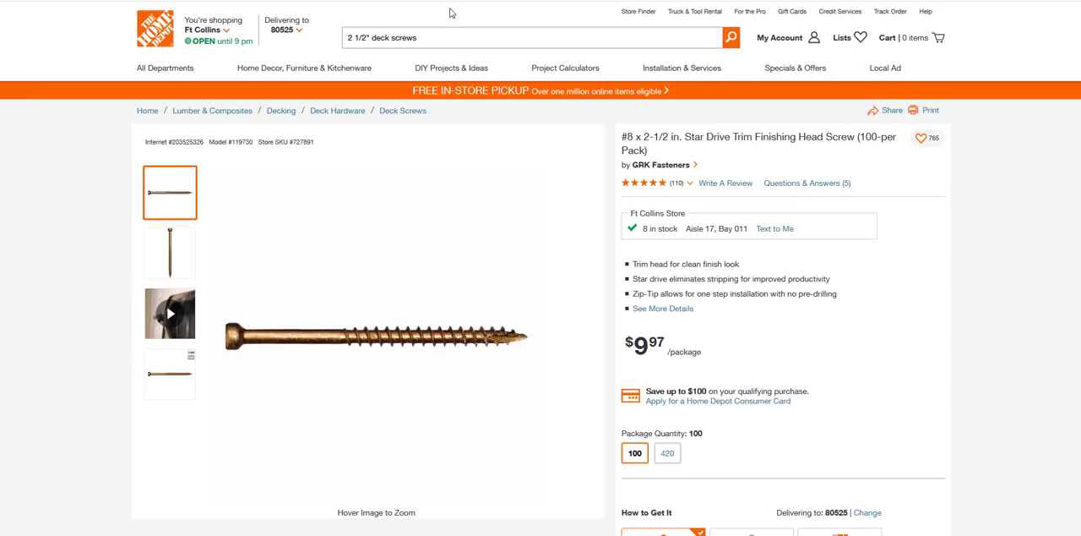
pyautogui.click(465, 0)
pyautogui.rightClick(465, 0)
pyautogui.click(524, 11)
pyautogui.hotkey('ctrl', 'Tab')
pyautogui.click(368, 356)
pyautogui.hotkey('ctrl', 'v')
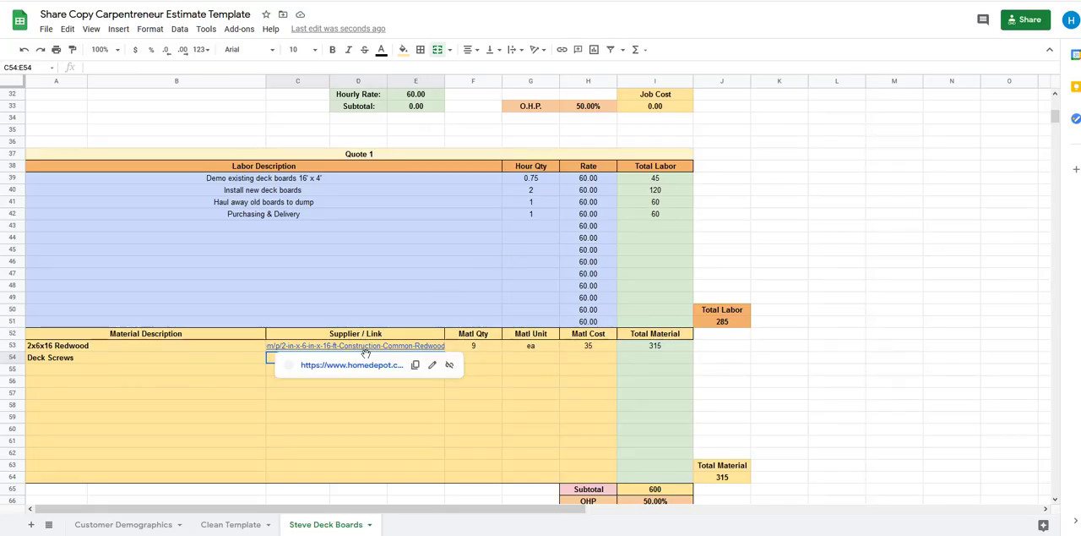
pyautogui.click(239, 374)
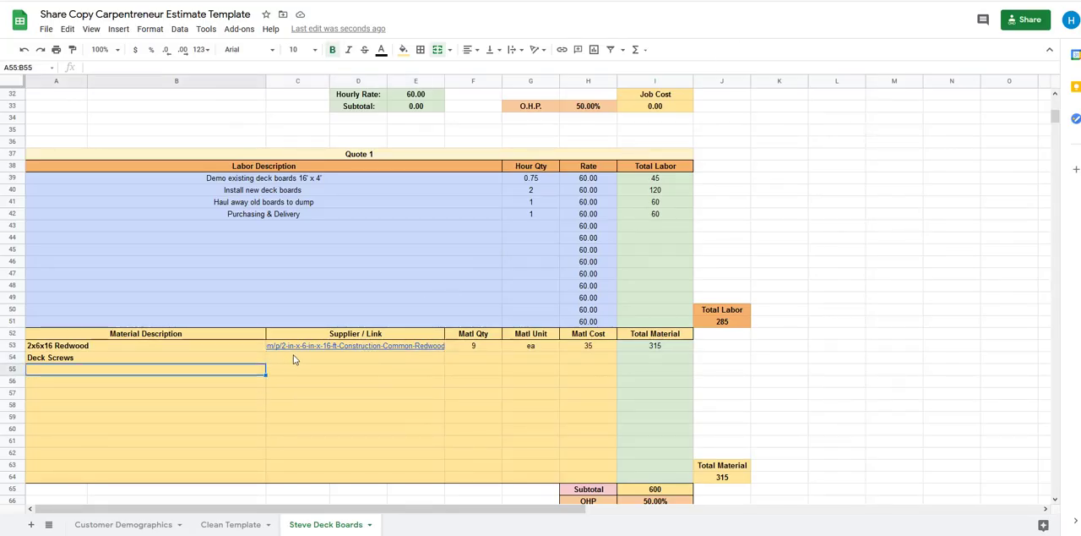
pyautogui.click(293, 357)
pyautogui.rightClick(287, 362)
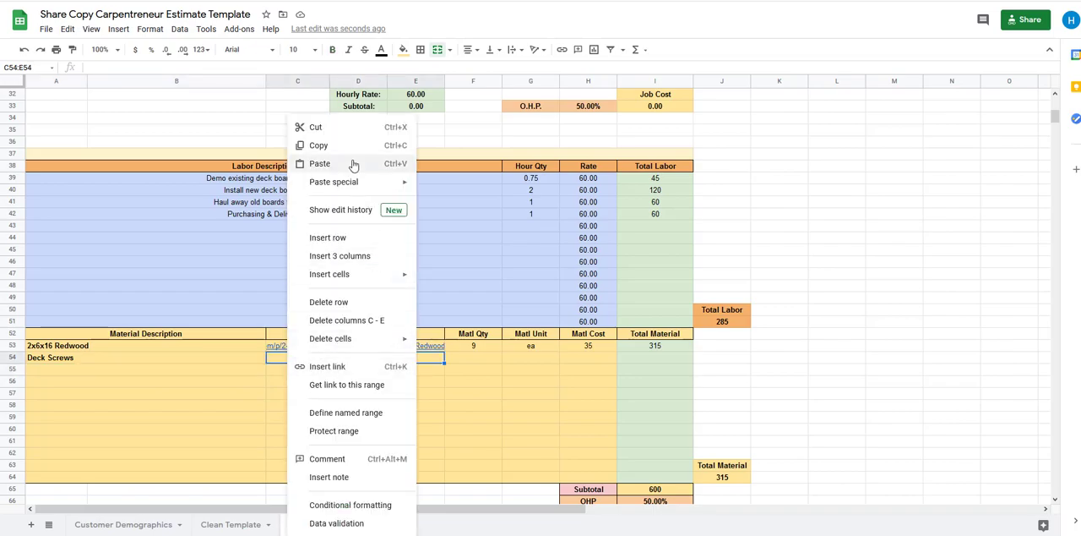
pyautogui.click(301, 161)
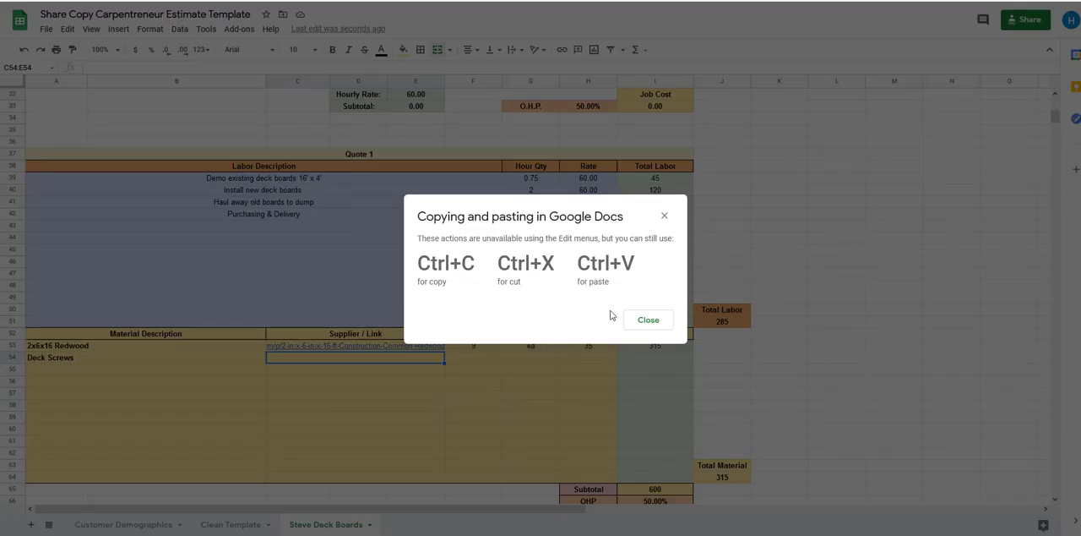
pyautogui.click(648, 319)
pyautogui.hotkey('ctrl', 'v')
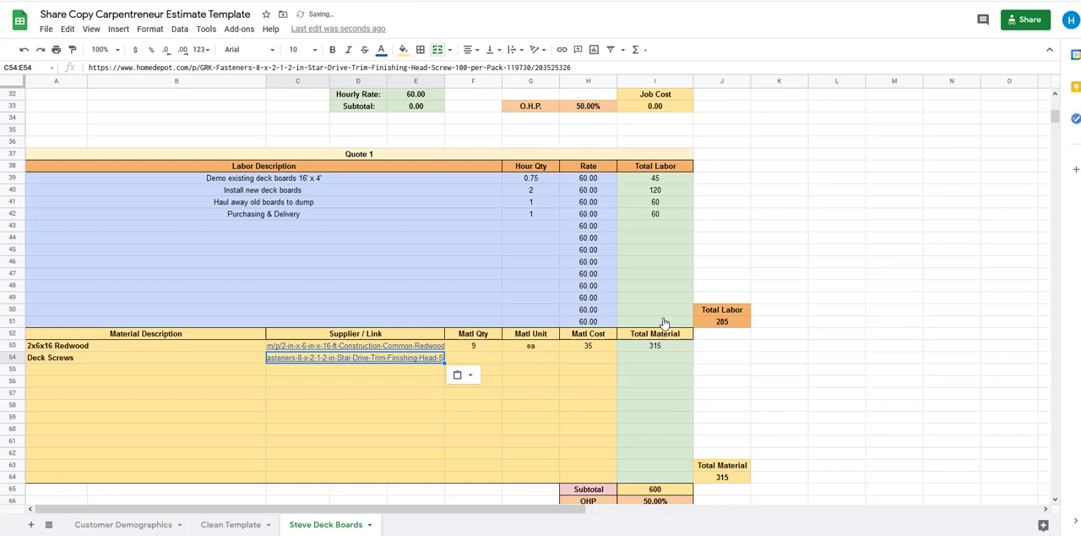
# Fill in the Deck Screws row with quantity 1, unit "pack" and a material cost of 11
pyautogui.click(474, 362)
pyautogui.write('1')
pyautogui.press('Tab')
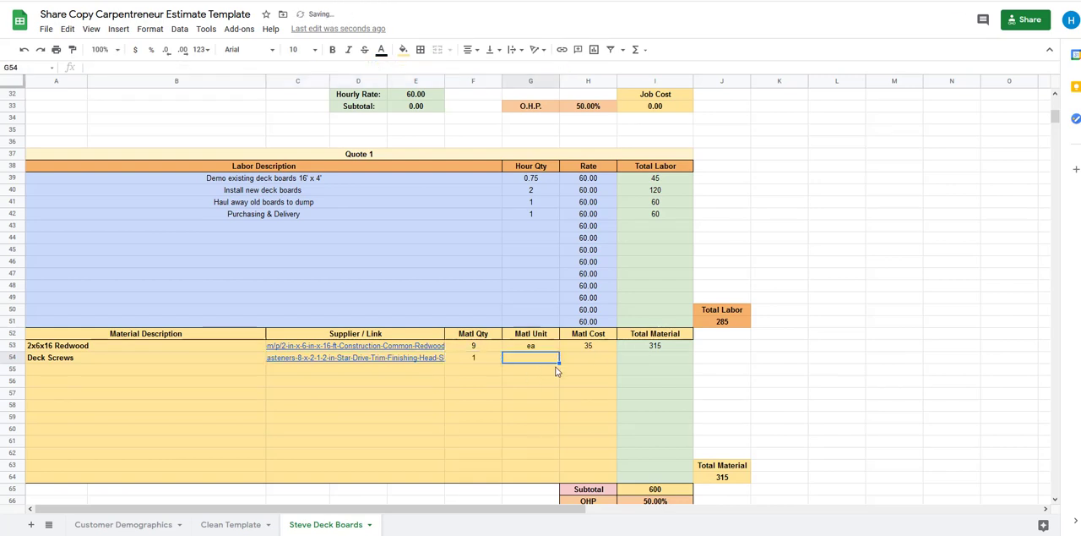
pyautogui.write('pack')
pyautogui.press('Tab')
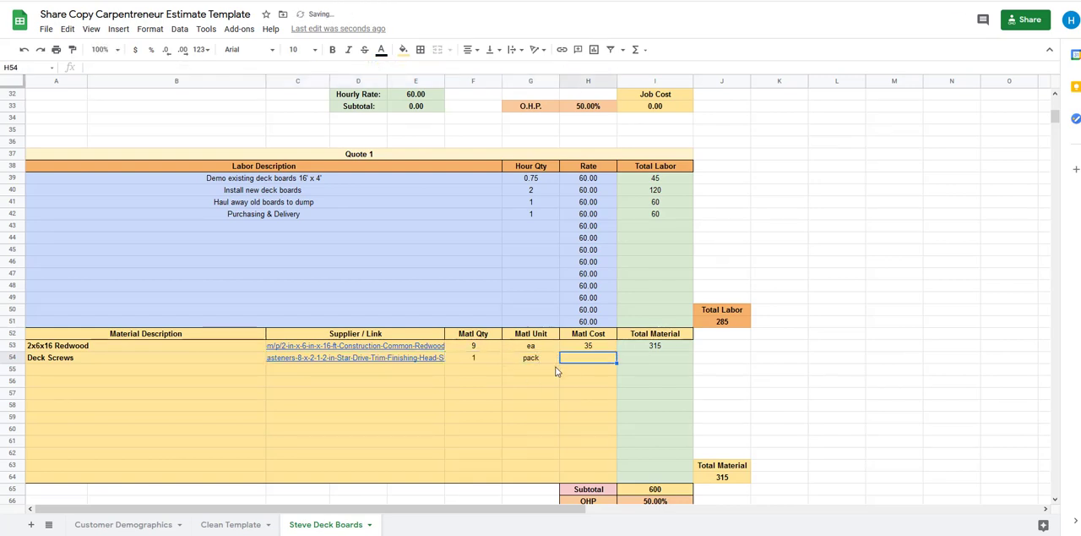
pyautogui.write('11')
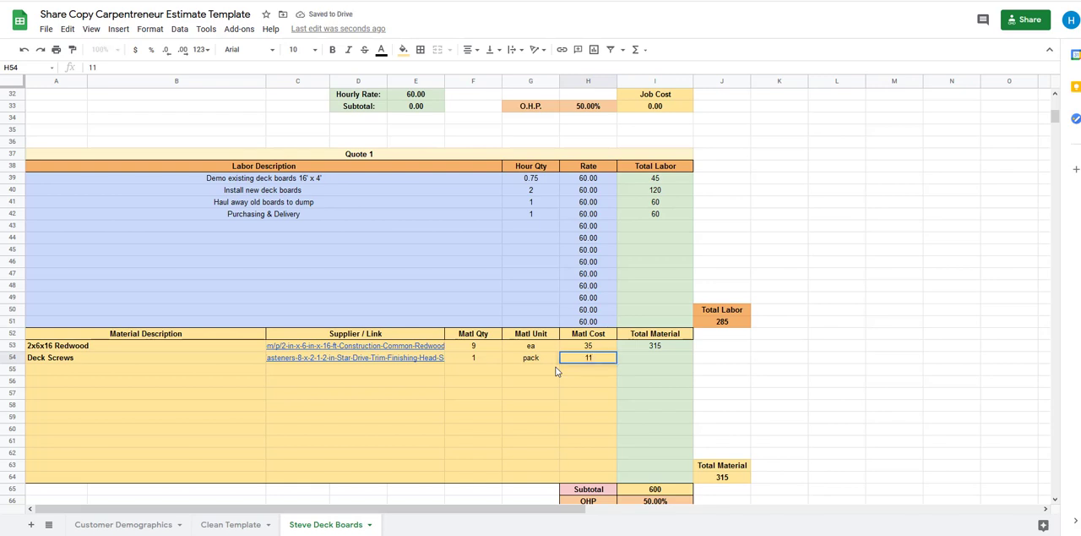
pyautogui.press('Tab')
pyautogui.click(540, 418)
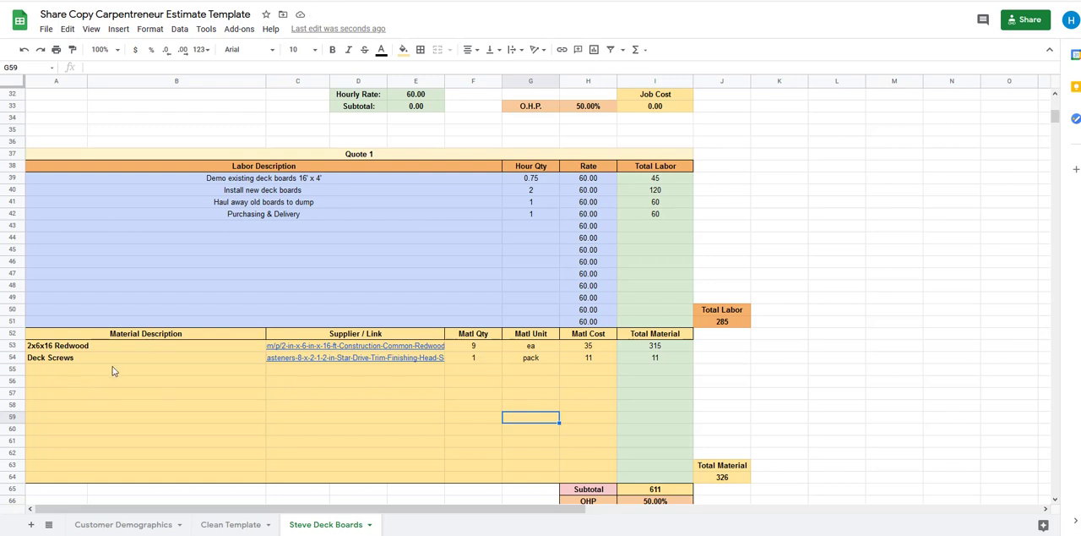
# Enter "Dump Fee" as a material description in row 56, leaving row 55 blank
pyautogui.click(55, 384)
pyautogui.hotkey('ctrl', 'b')
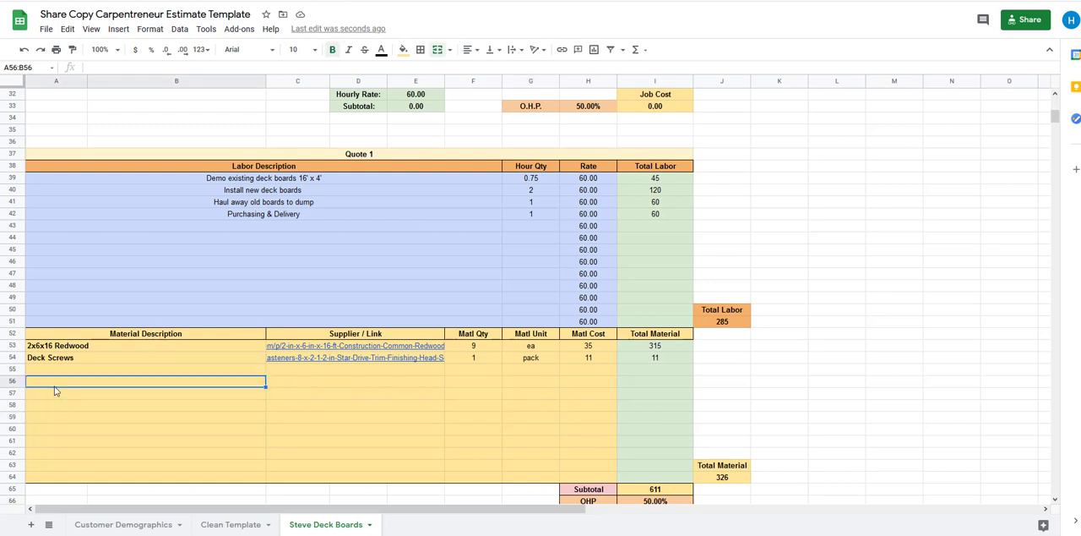
pyautogui.write('Dump Ru')
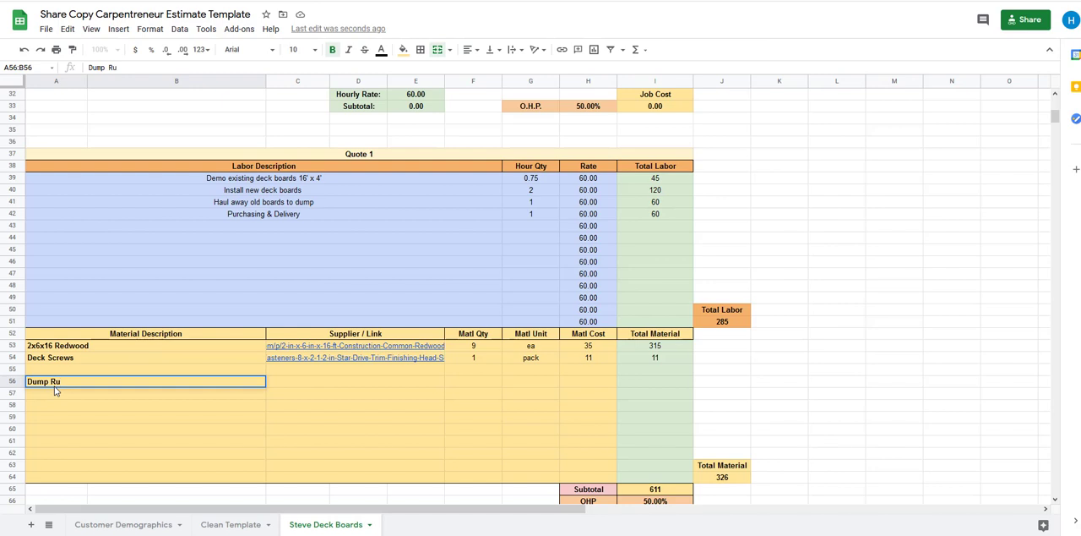
pyautogui.press('BackSpace')
pyautogui.press('BackSpace')
pyautogui.press('BackSpace')
pyautogui.write('Fee')
pyautogui.press('Tab')
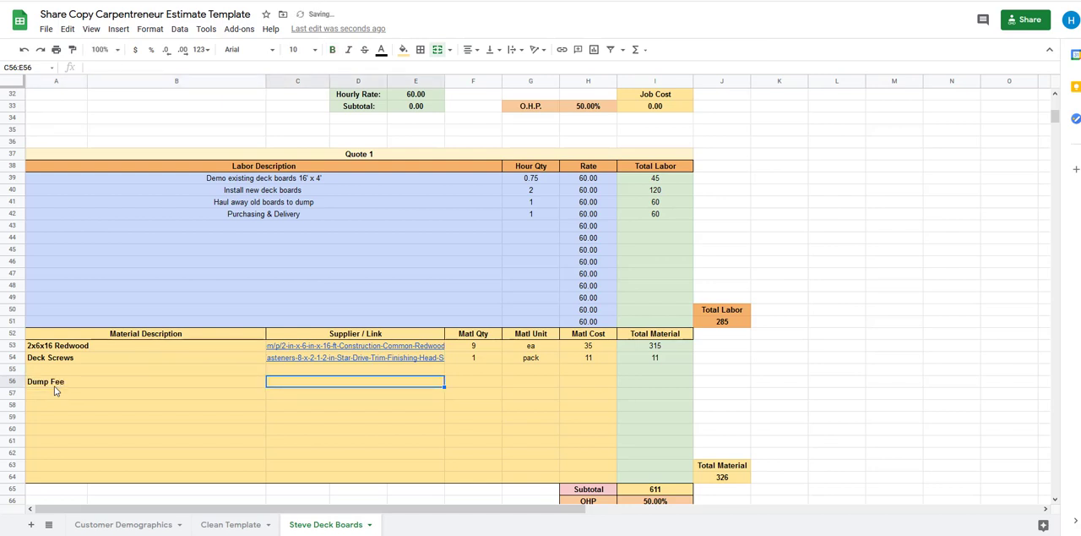
# Fill in the Dump Fee row with quantity 2, unit "cy" and a material cost of 20, leaving its supplier link empty
pyautogui.press('Tab')
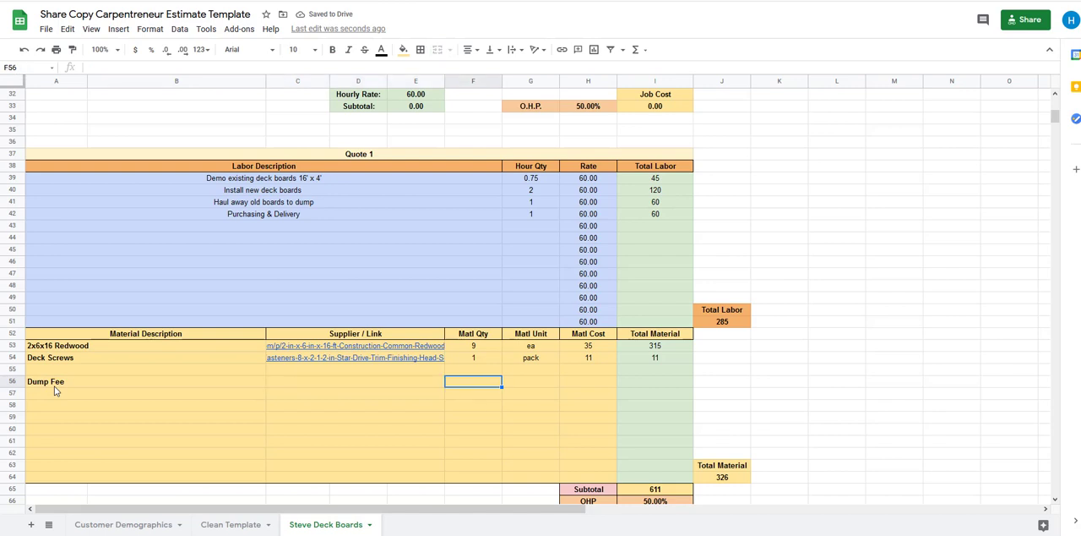
pyautogui.write('2')
pyautogui.press('Tab')
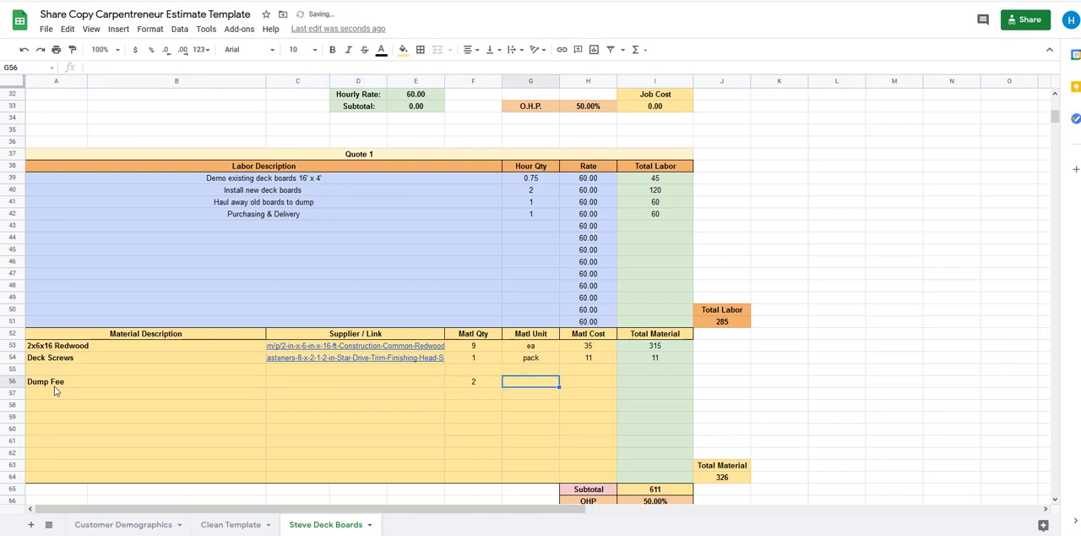
pyautogui.write('cy')
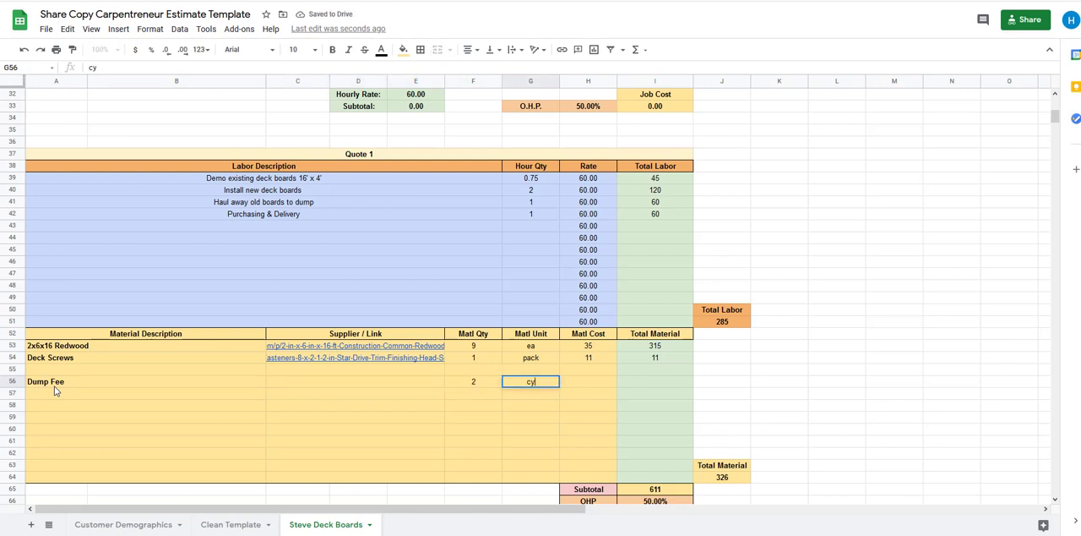
pyautogui.press('Tab')
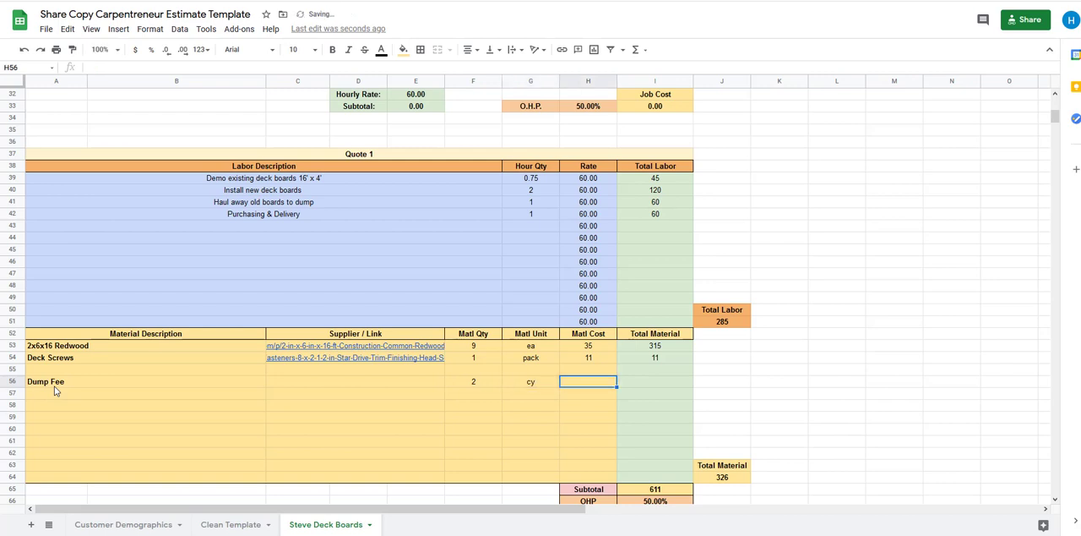
pyautogui.write('20')
pyautogui.press('Tab')
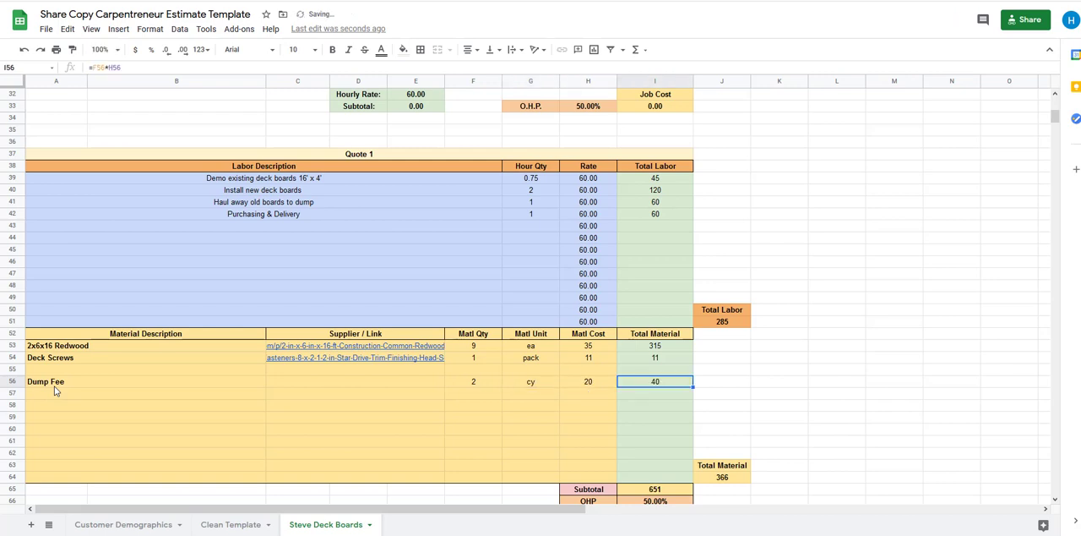
# Examine the Quote 1 totals, including the Dump Fee line total and the Subtotal, OHP and Total Job Cost formulas
pyautogui.click(796, 406)
pyautogui.click(587, 382)
pyautogui.click(655, 380)
pyautogui.click(756, 385)
pyautogui.scroll(-2, 756, 389)
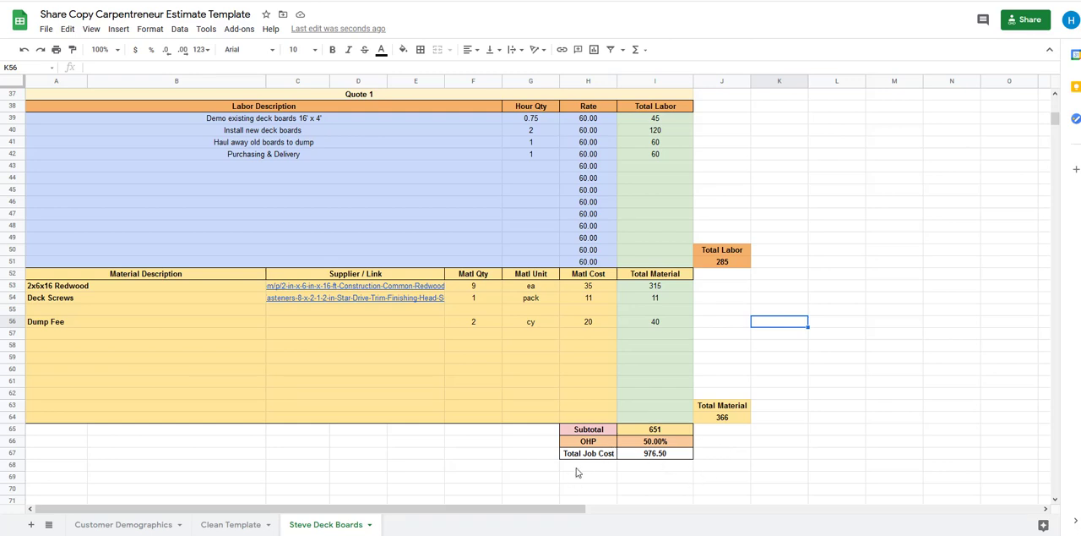
pyautogui.click(658, 455)
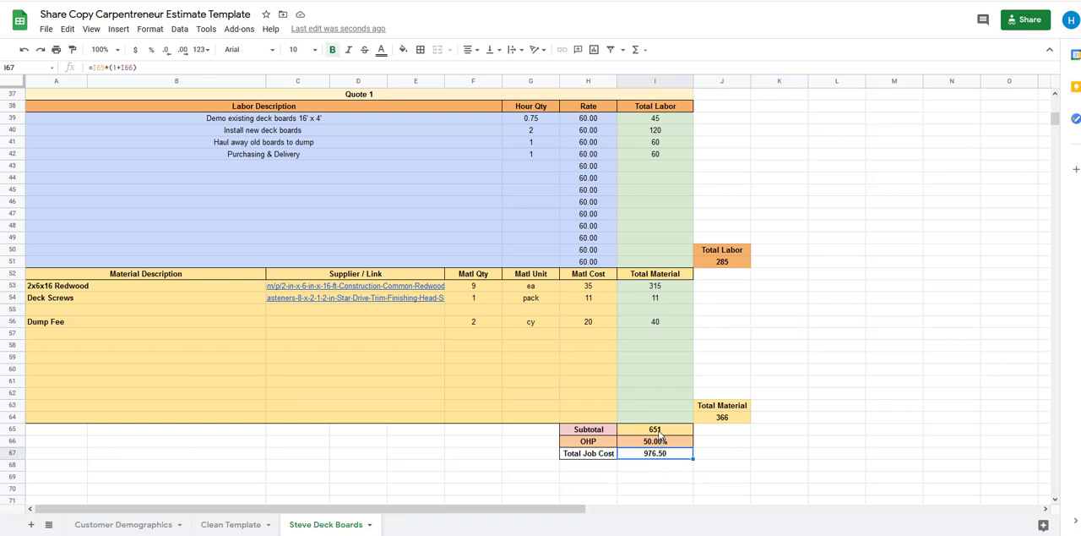
pyautogui.click(660, 431)
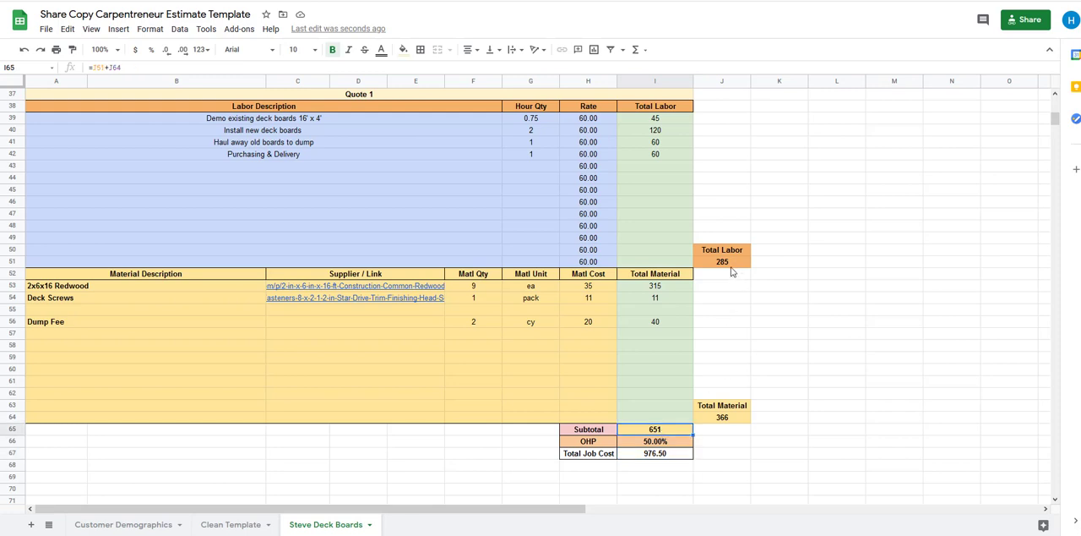
pyautogui.click(664, 443)
pyautogui.click(656, 457)
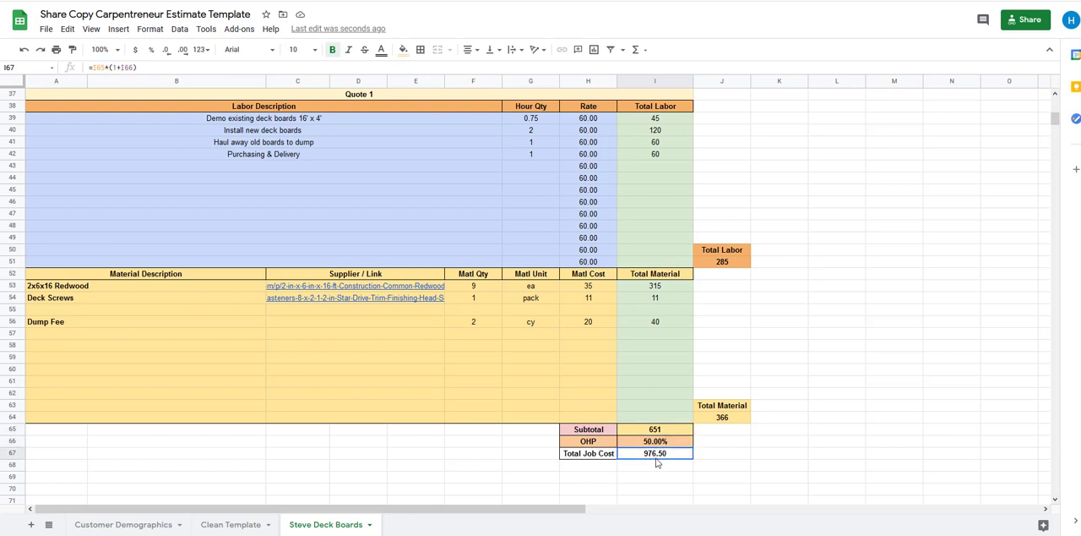
pyautogui.click(582, 500)
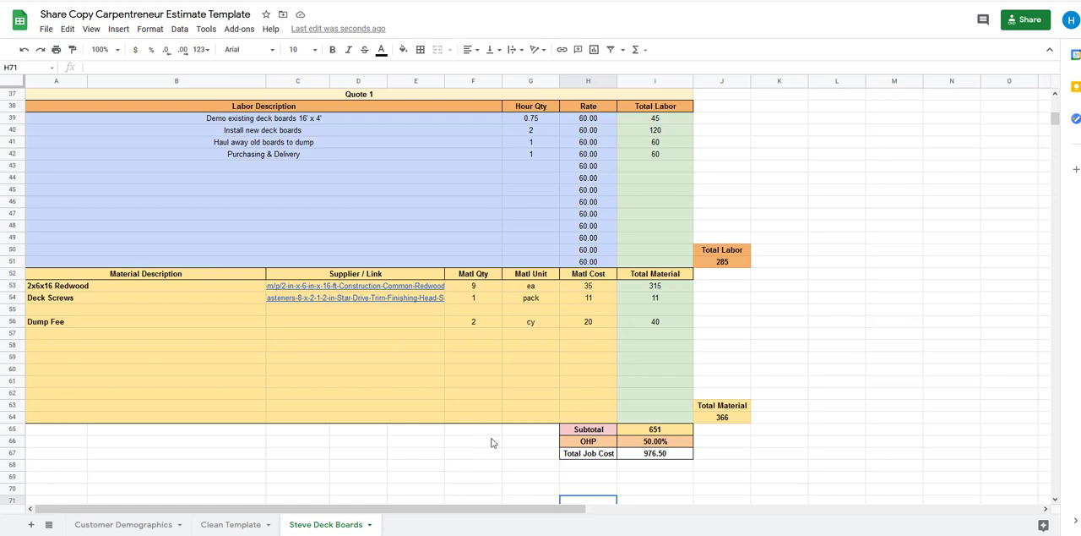
# Examine the Amt. Billed cell's formula and note, and the timesheet Job Cost cell it refers to
pyautogui.scroll(1, 409, 450)
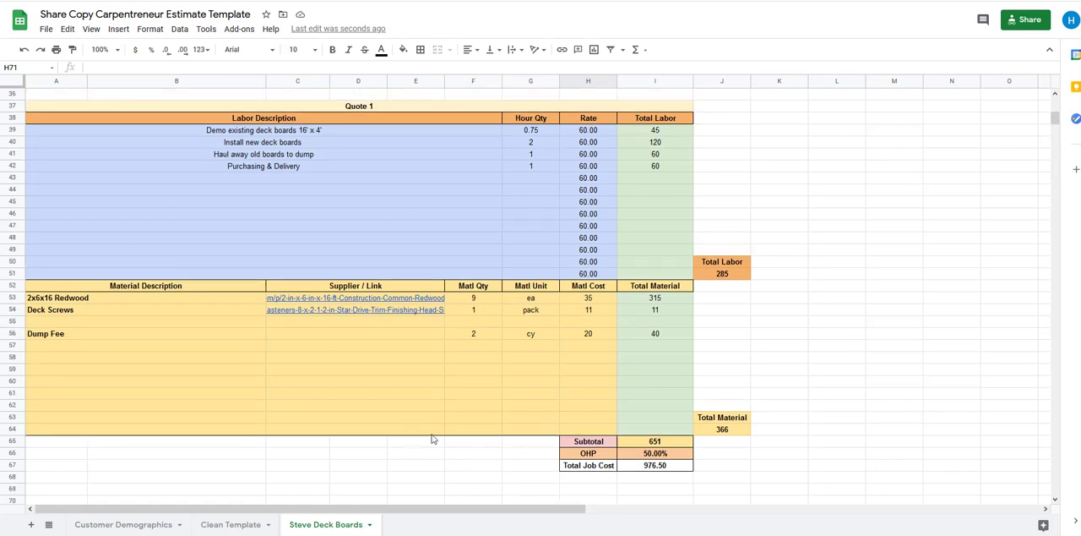
pyautogui.scroll(10, 588, 393)
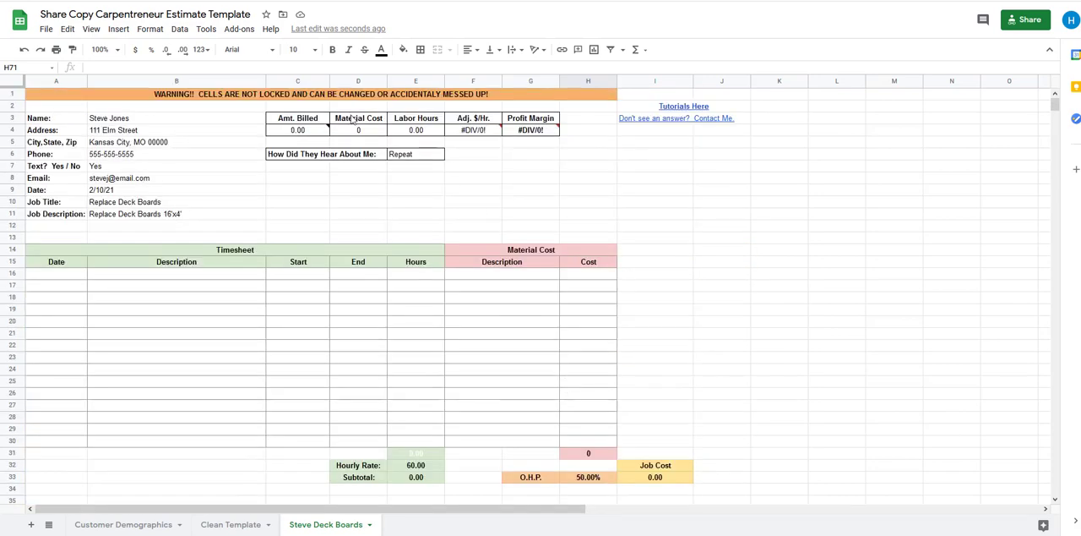
pyautogui.click(295, 133)
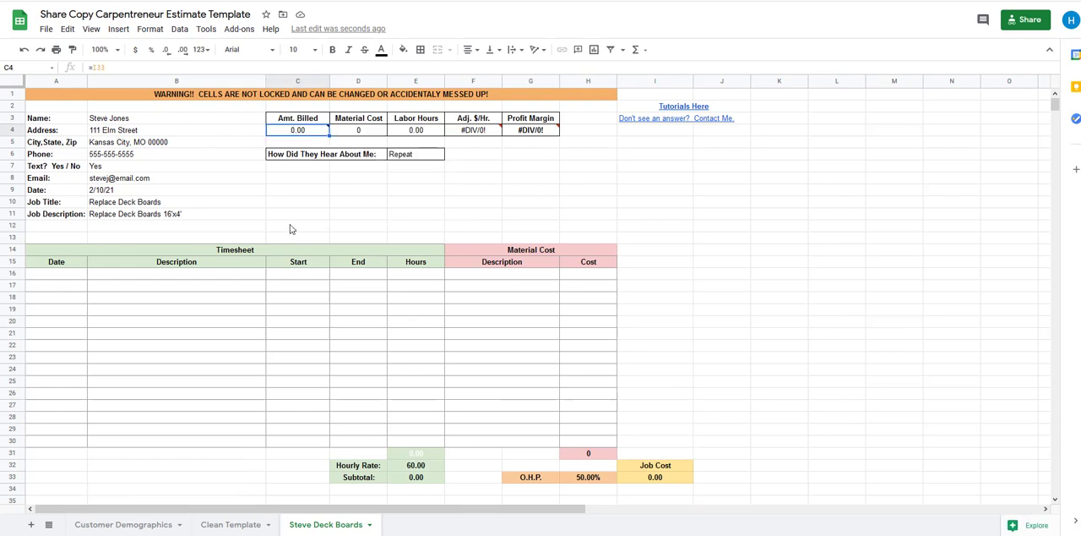
pyautogui.moveTo(296, 135)
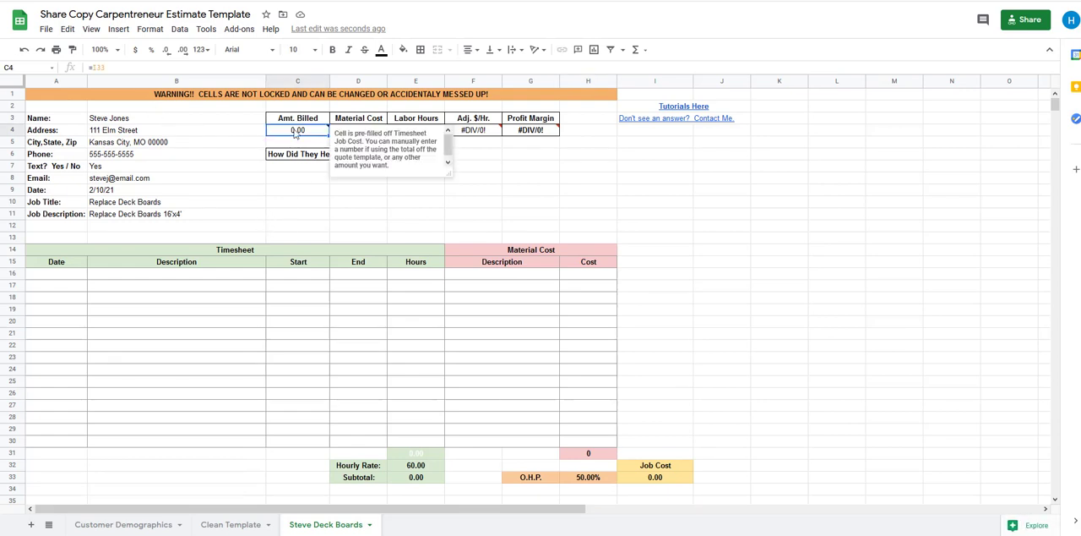
pyautogui.click(669, 482)
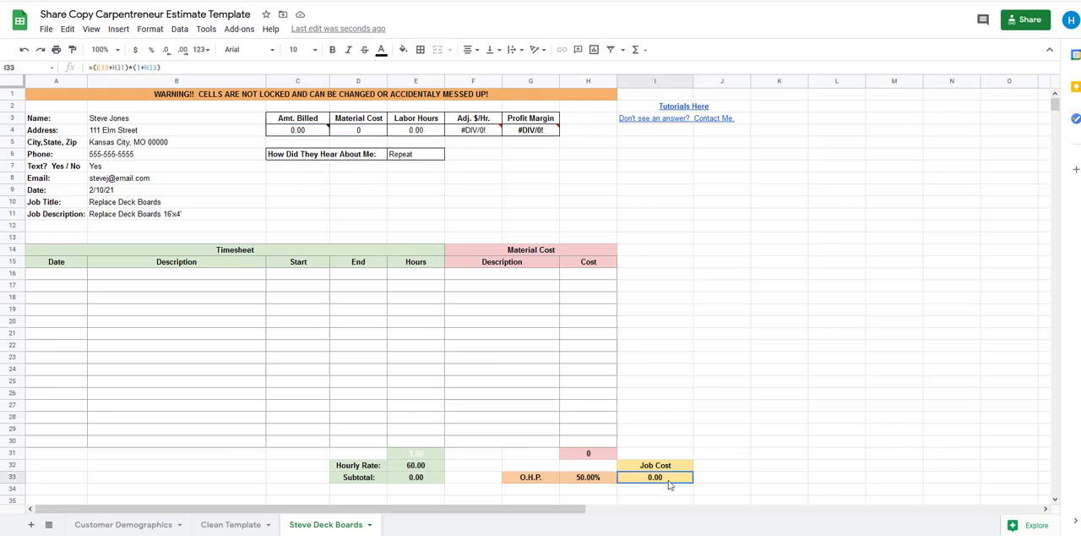
pyautogui.click(287, 206)
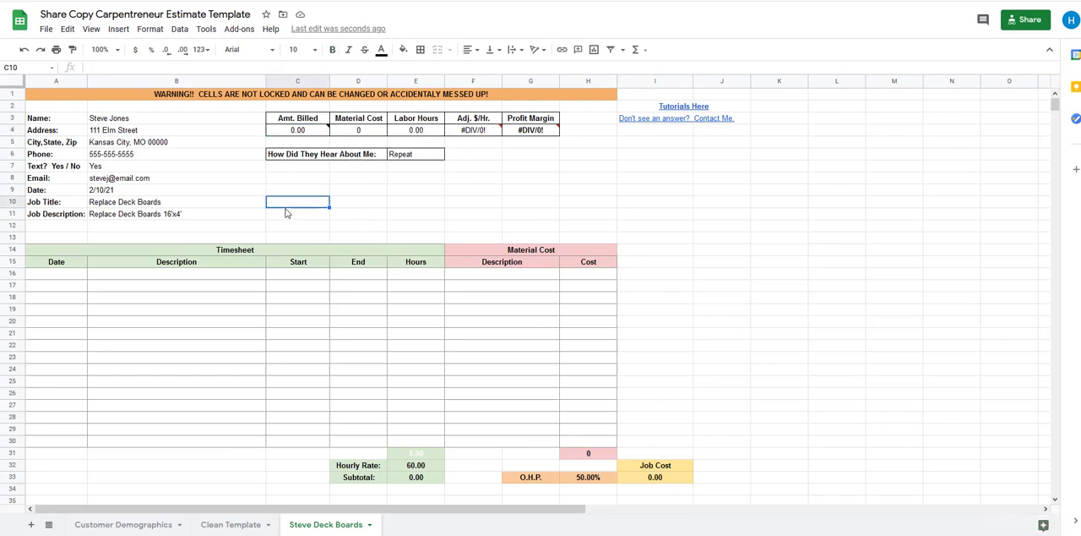
# Change the Amt. Billed formula in C4 to reference the Quote 1 Total Job Cost, =I67
pyautogui.click(299, 131)
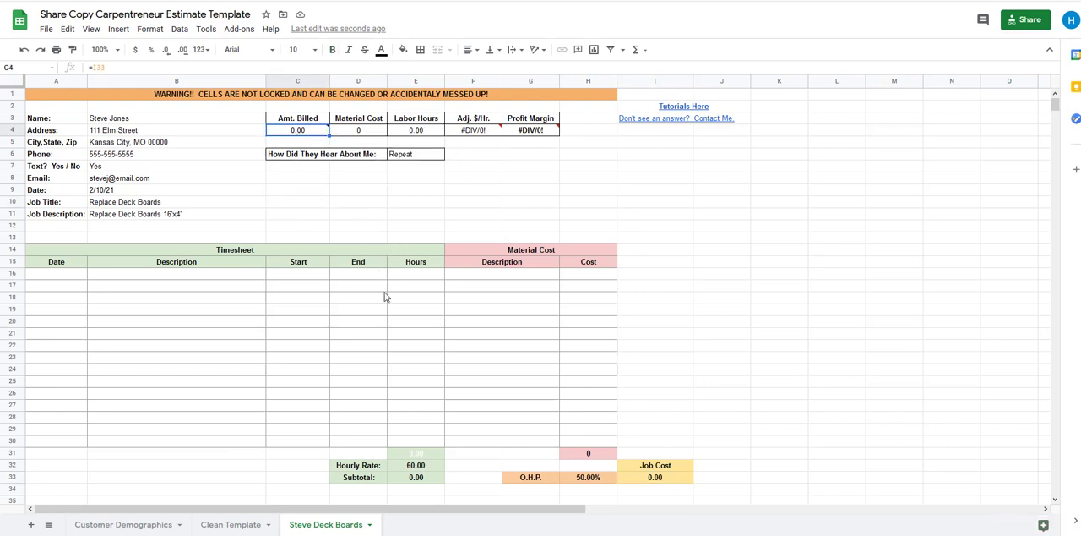
pyautogui.click(129, 70)
pyautogui.press('BackSpace')
pyautogui.press('BackSpace')
pyautogui.press('BackSpace')
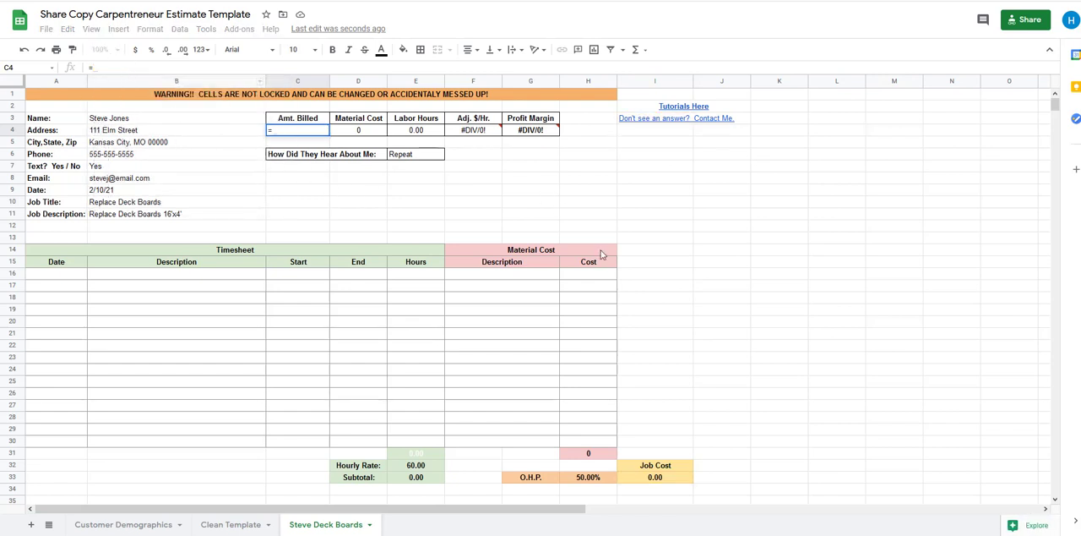
pyautogui.scroll(-8, 602, 253)
pyautogui.scroll(-3, 601, 254)
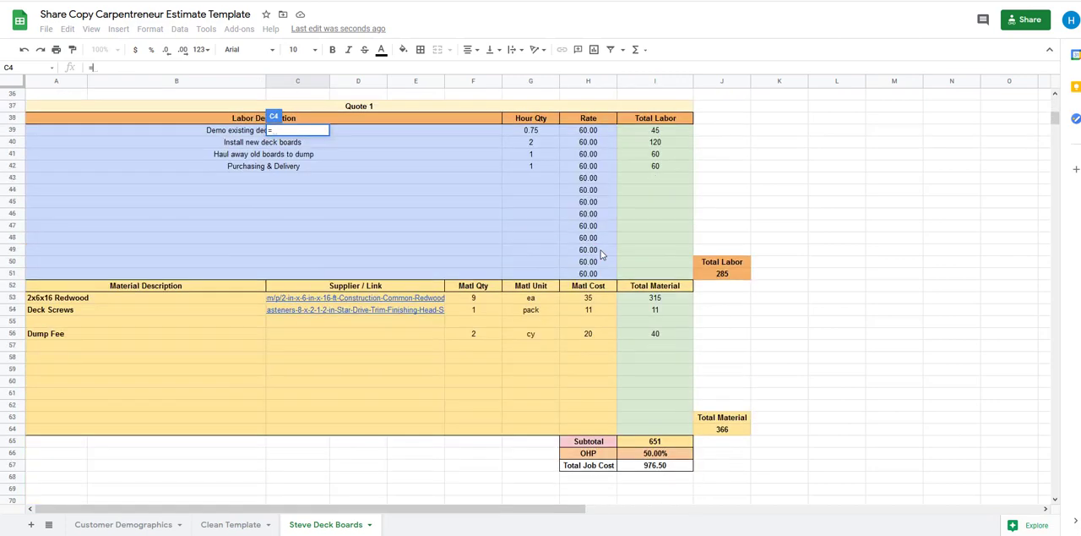
pyautogui.click(642, 470)
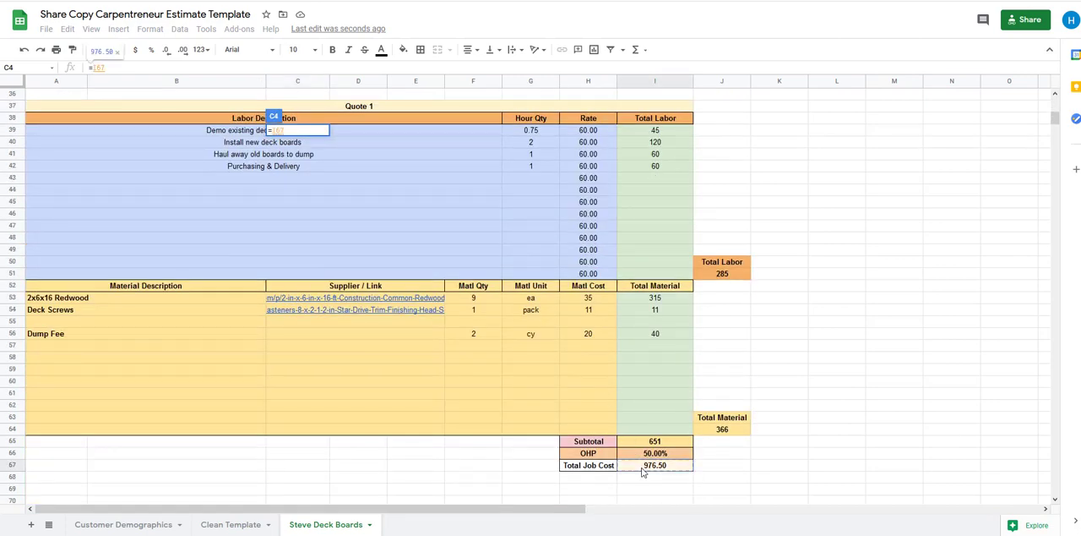
pyautogui.press('Return')
# Compare the Amt. Billed cell and its formula with the Total Job Cost of Quote 1
pyautogui.scroll(2, 391, 366)
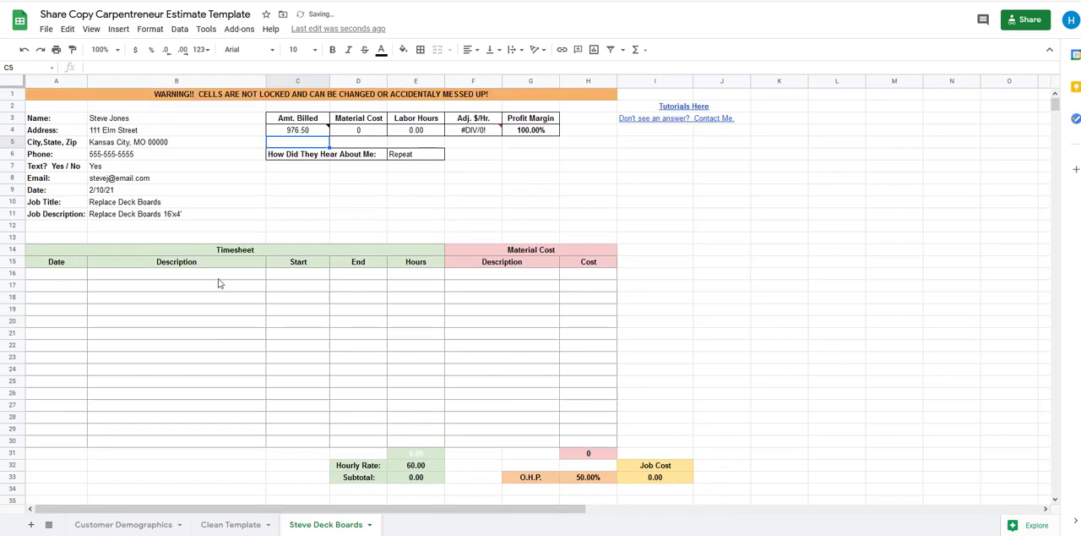
pyautogui.click(297, 133)
pyautogui.scroll(-10, 609, 396)
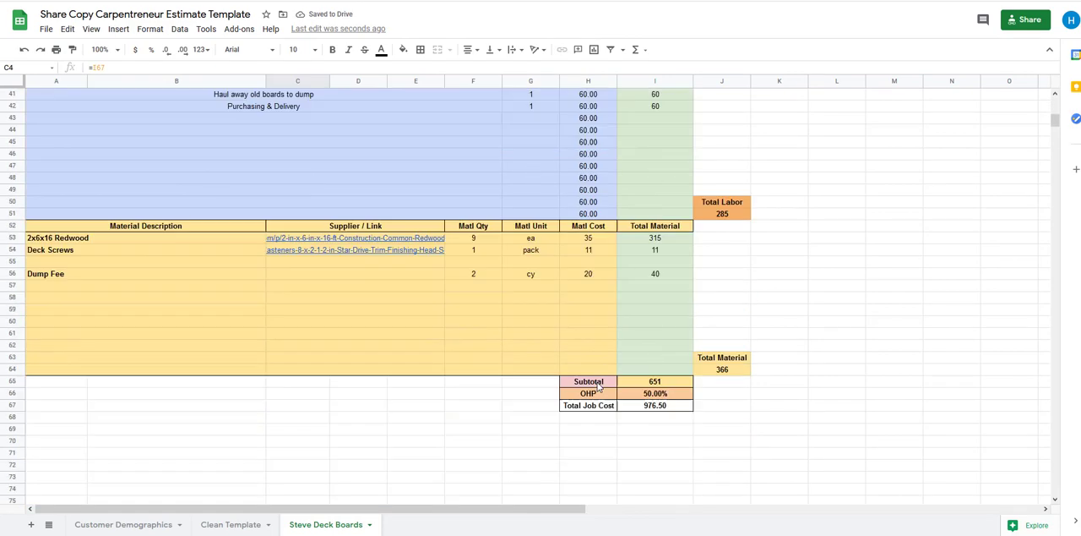
pyautogui.scroll(10, 565, 385)
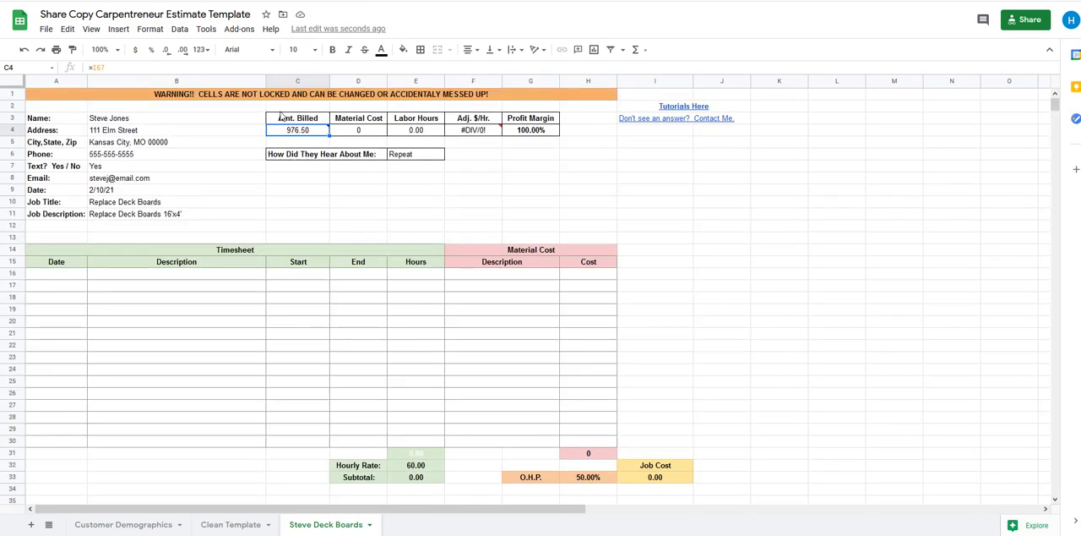
pyautogui.moveTo(287, 137)
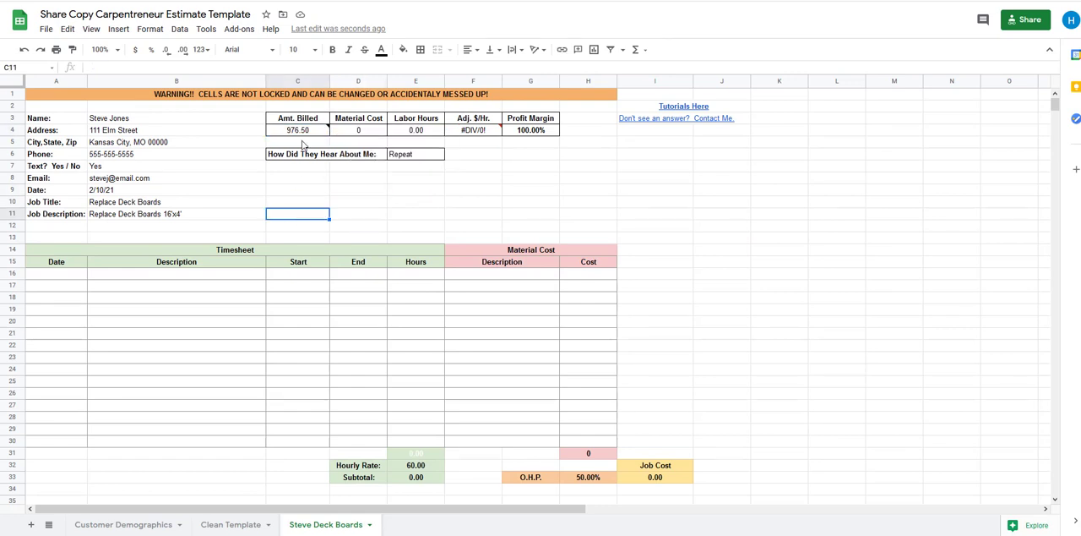
pyautogui.click(262, 193)
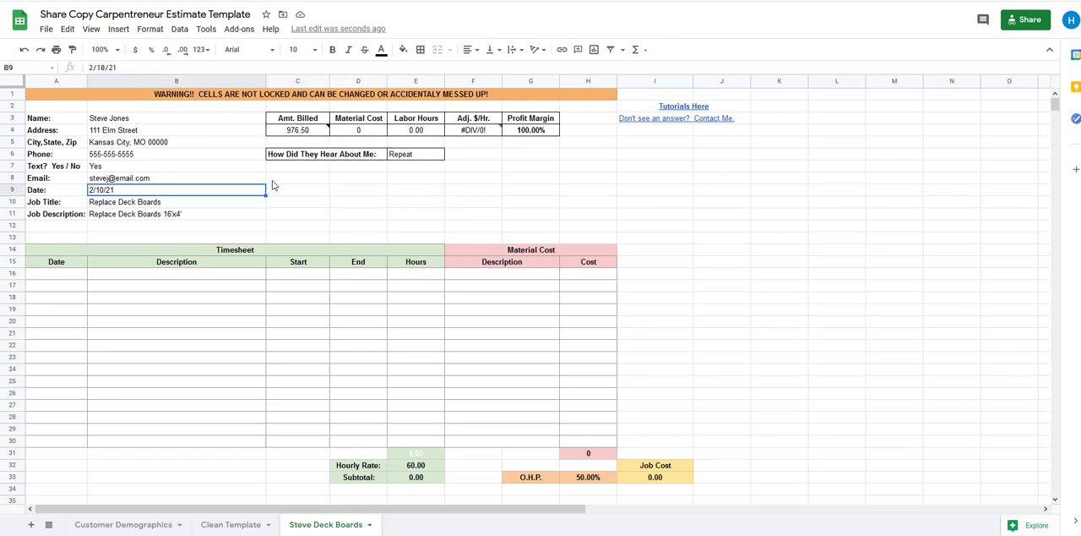
pyautogui.click(299, 130)
pyautogui.click(300, 229)
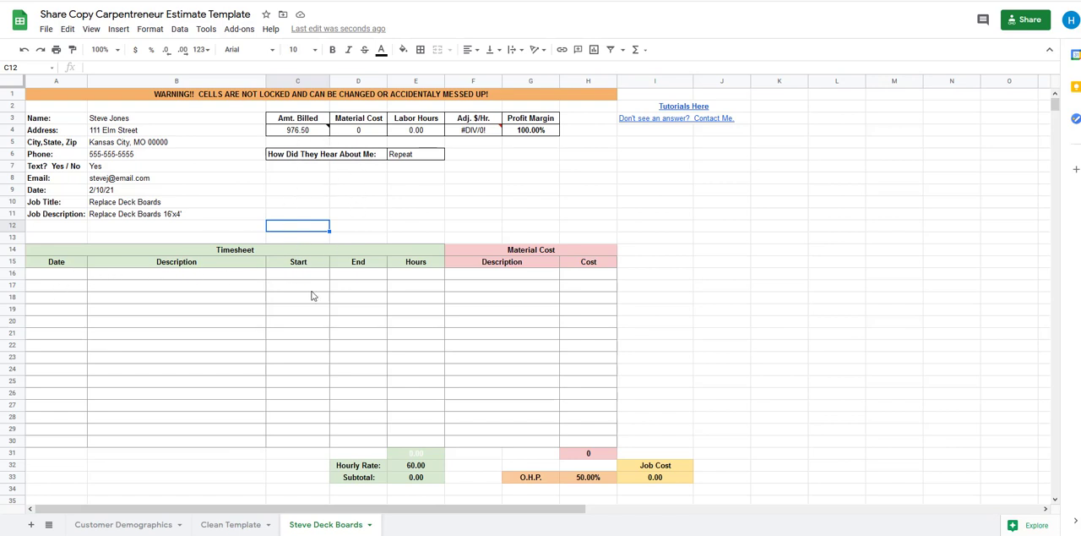
# Enter the date 2/11/21 and the description "The whole job" in the first timesheet row
pyautogui.click(73, 277)
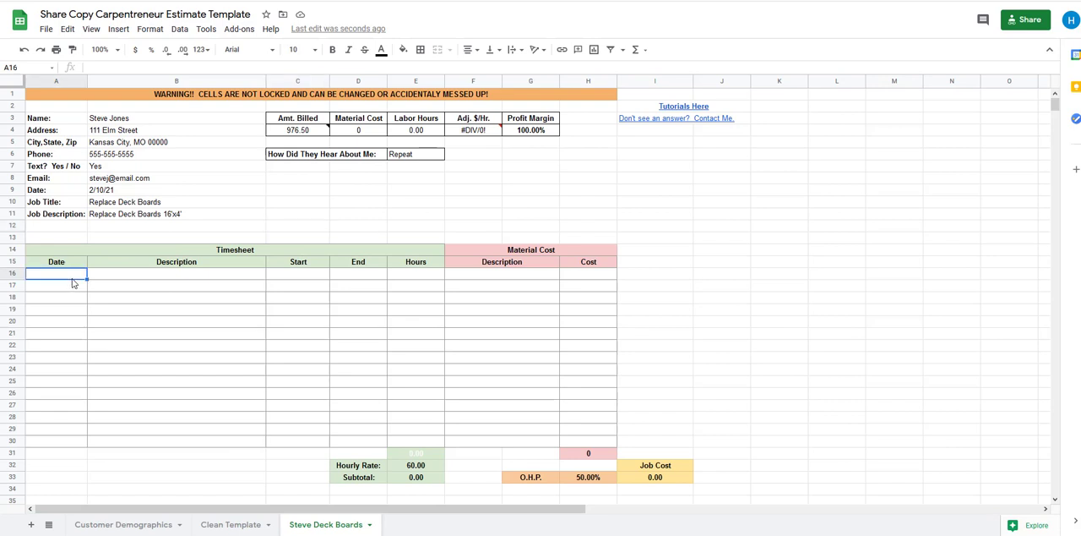
pyautogui.write('2/11/')
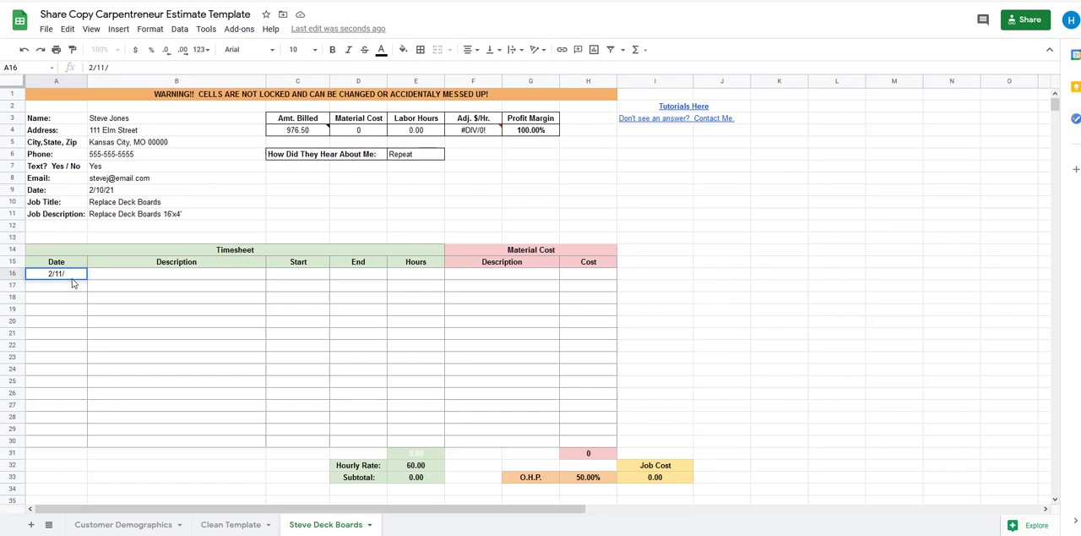
pyautogui.write('21')
pyautogui.press('Tab')
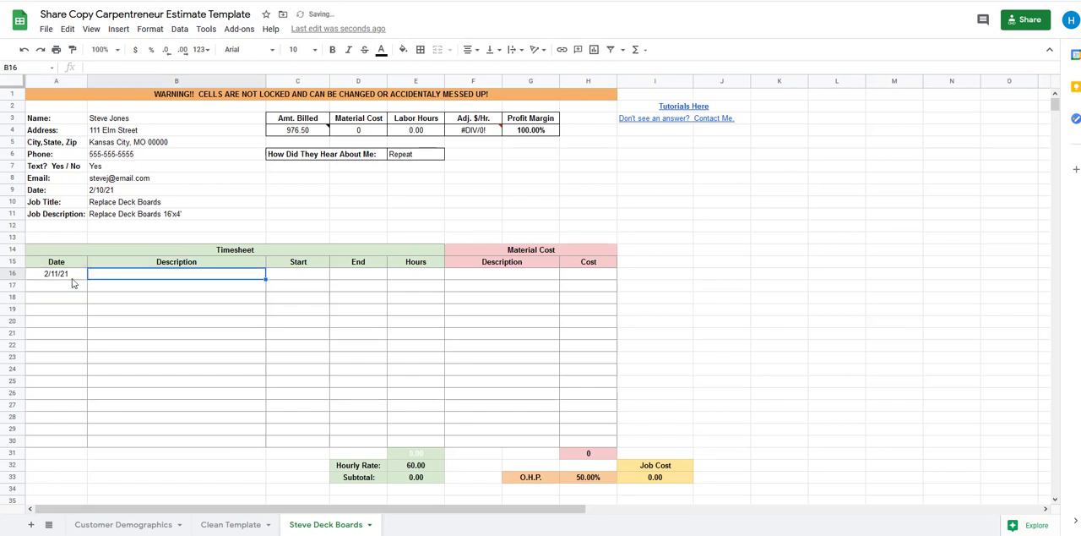
pyautogui.write('The how')
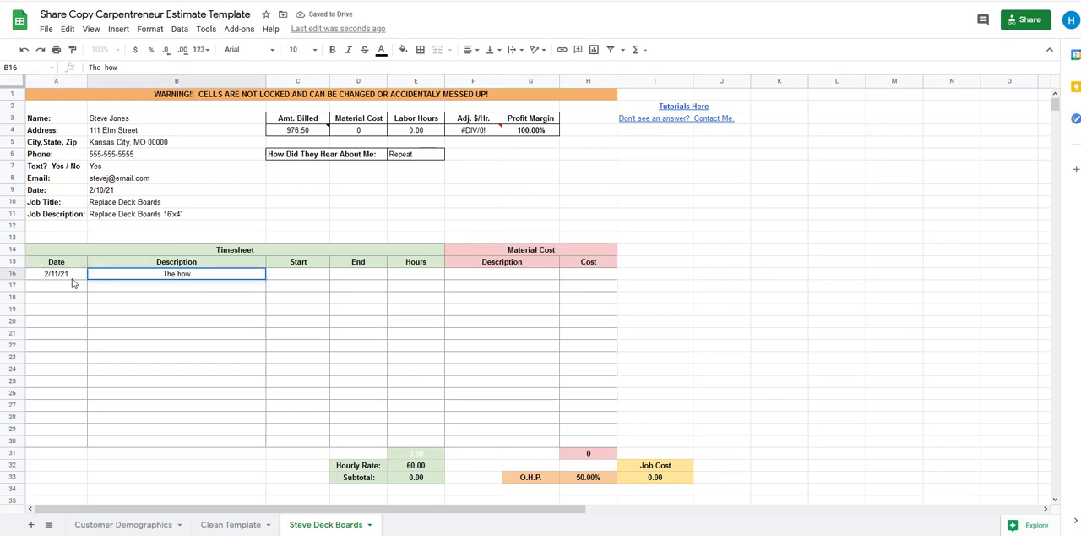
pyautogui.press('BackSpace')
pyautogui.press('BackSpace')
pyautogui.press('BackSpace')
pyautogui.write('whole jo')
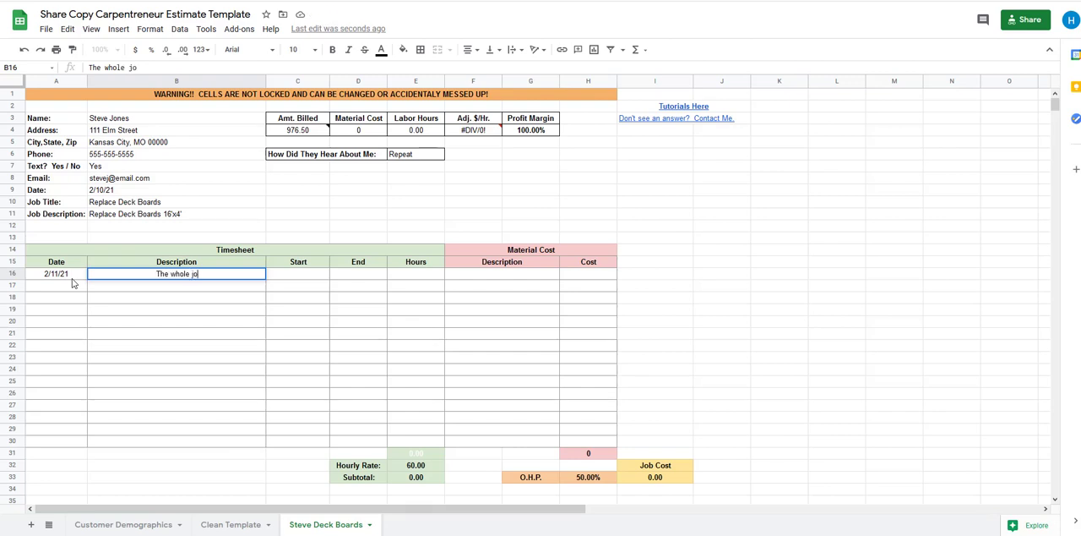
pyautogui.write('b')
pyautogui.press('Tab')
# Try entering "9:AM" as the start time in the first timesheet row and undo the entry
pyautogui.write('9')
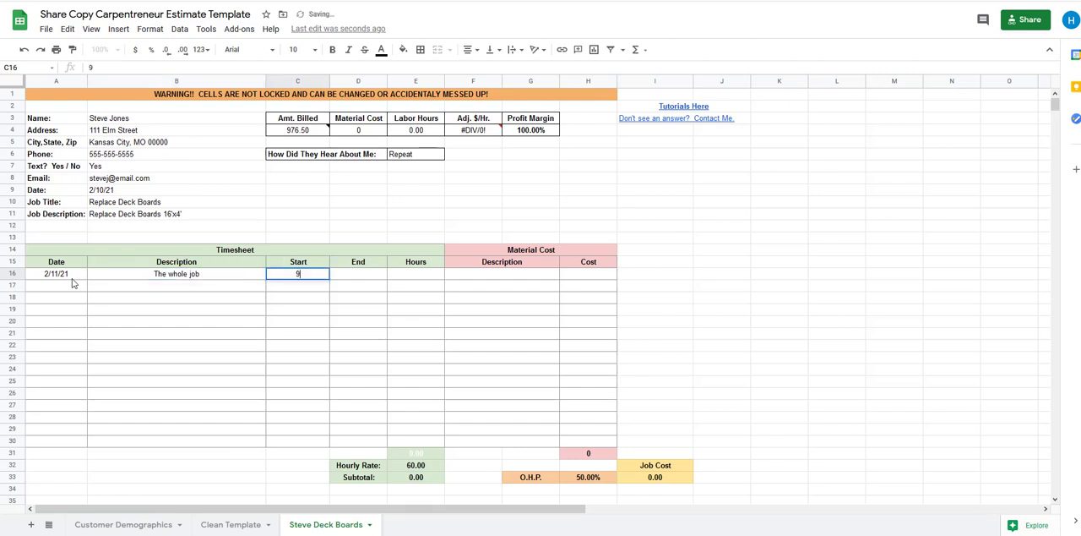
pyautogui.write(':a')
pyautogui.write('AM')
pyautogui.press('Tab')
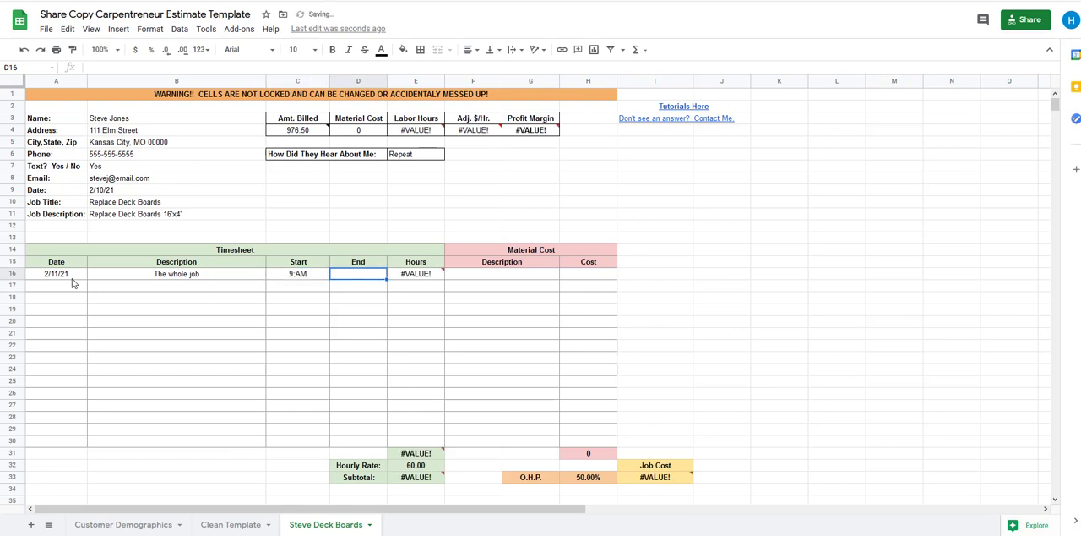
pyautogui.hotkey('ctrl', 'z')
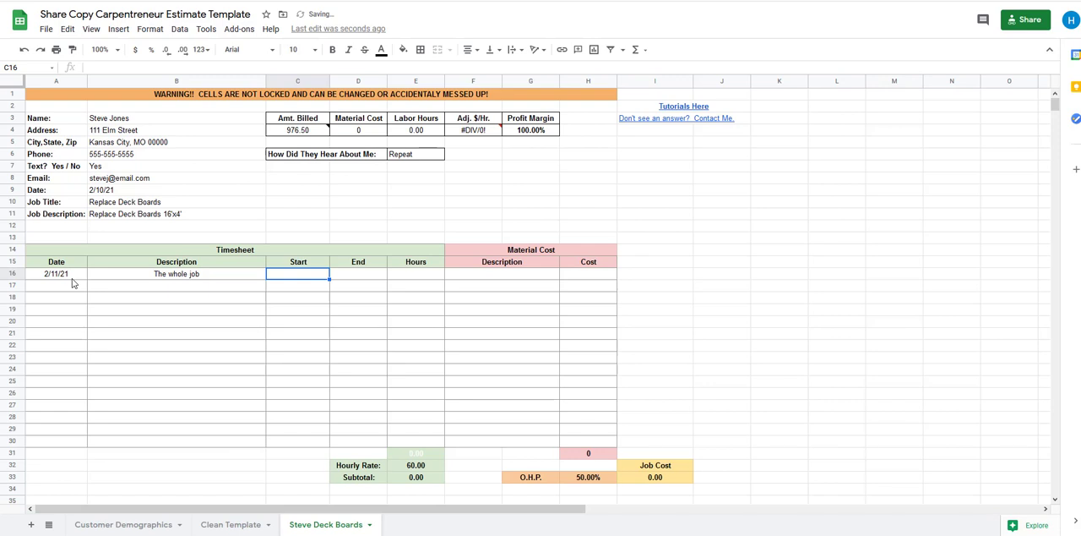
# Set the first timesheet row's start time to 9:00 AM and its end time to 3:00 PM
pyautogui.write('9:00')
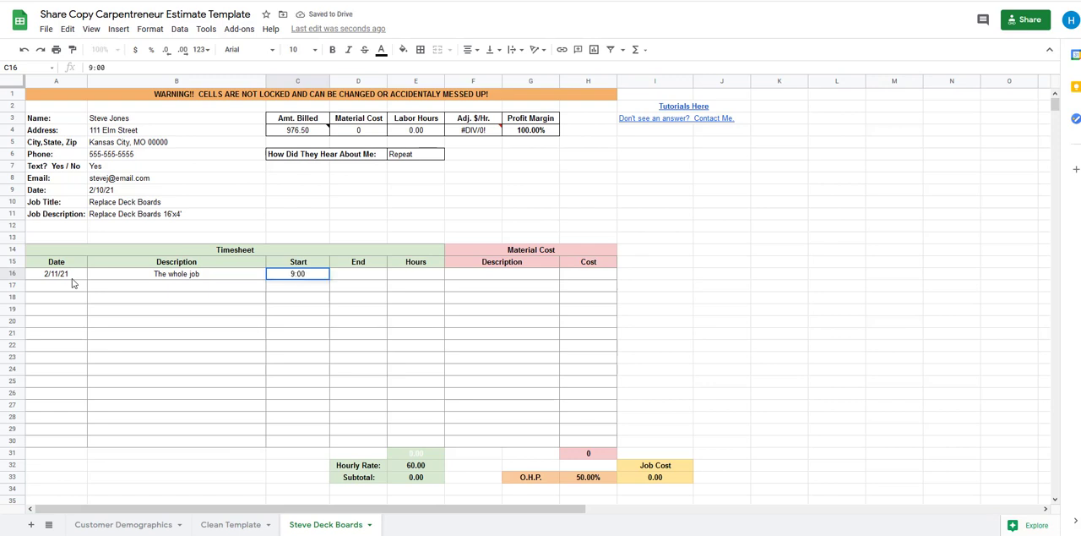
pyautogui.write(' AM')
pyautogui.press('Tab')
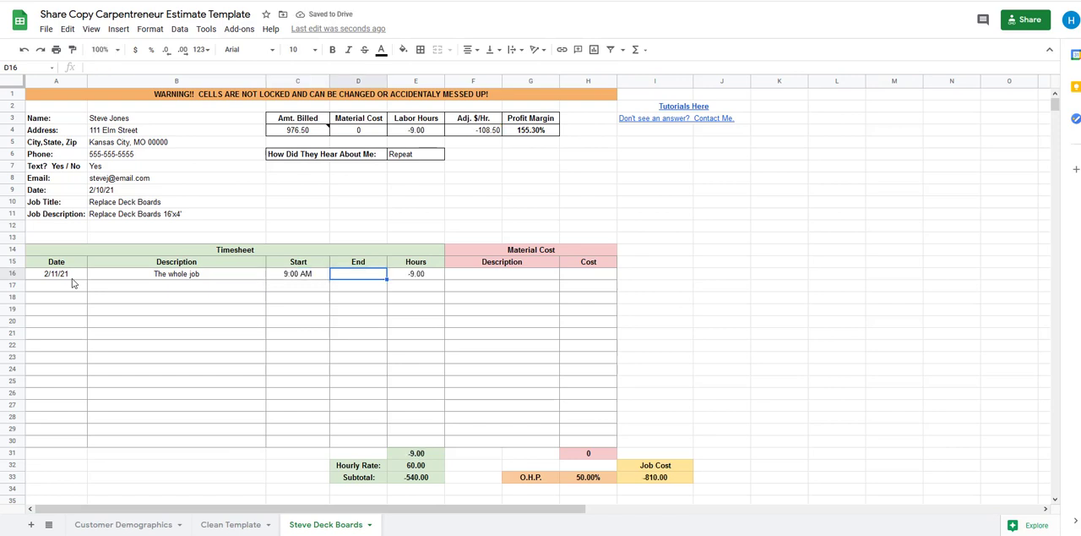
pyautogui.write('3:00 PM')
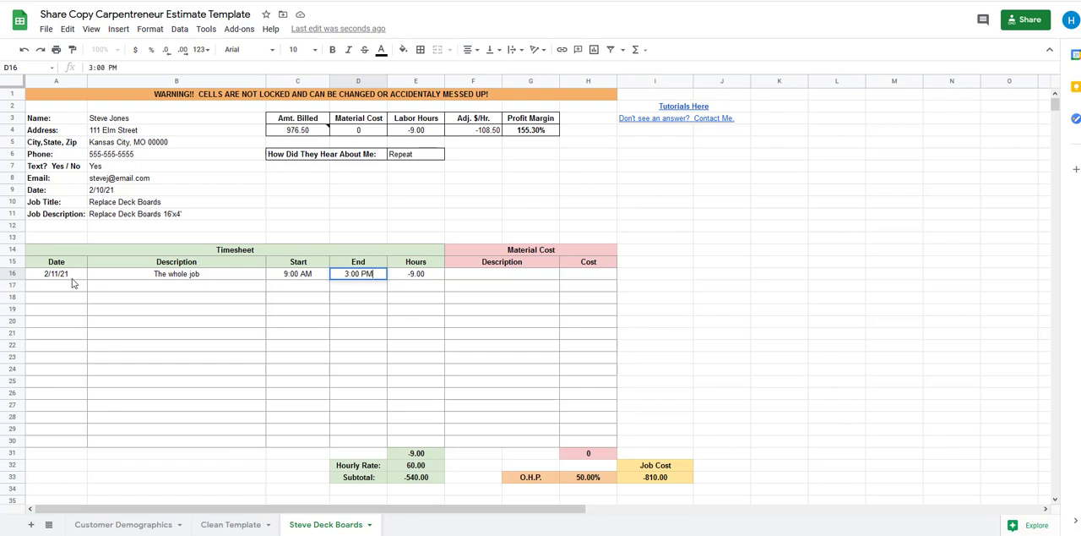
pyautogui.press('Tab')
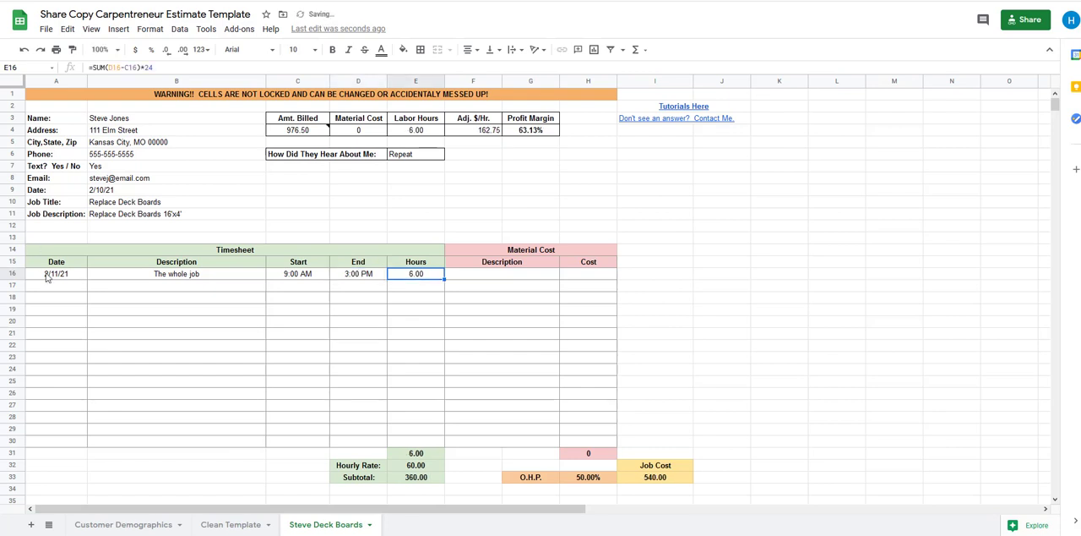
pyautogui.click(268, 334)
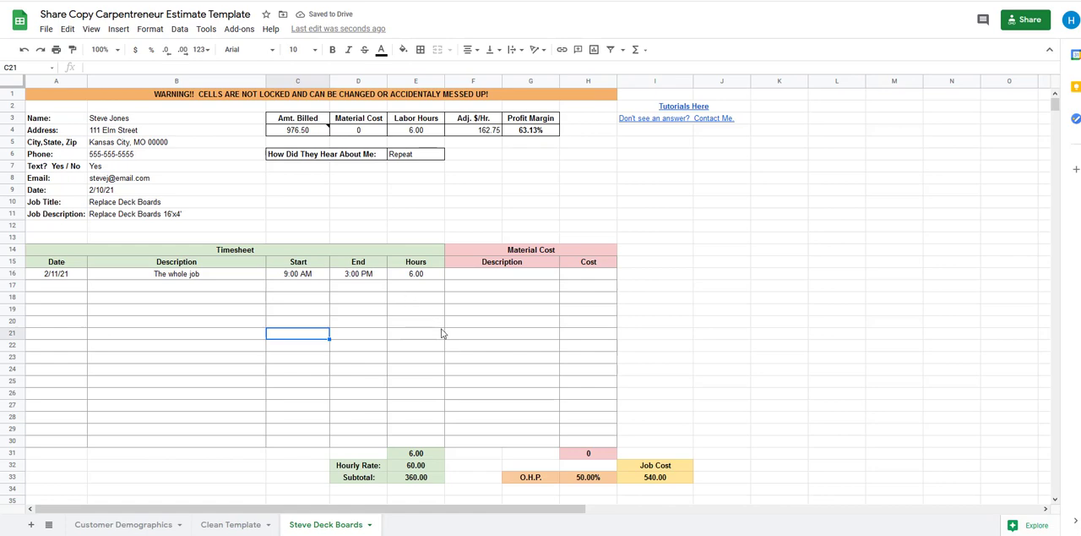
pyautogui.scroll(-10, 418, 304)
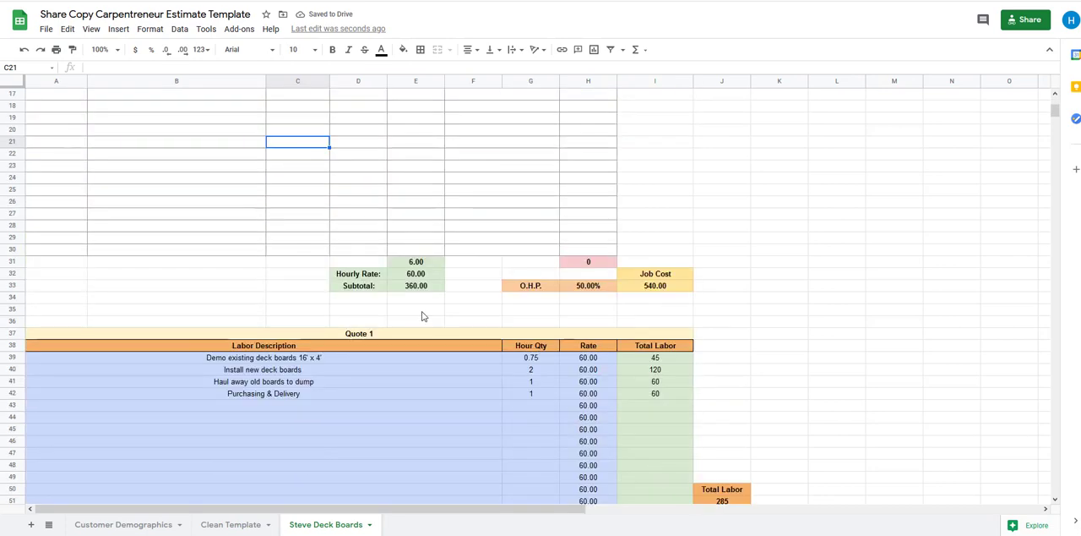
# Review the labor and material totals of Quote 1, and enter "Material Cost" with a cost of 366 in the first Material Cost row
pyautogui.scroll(1, 621, 287)
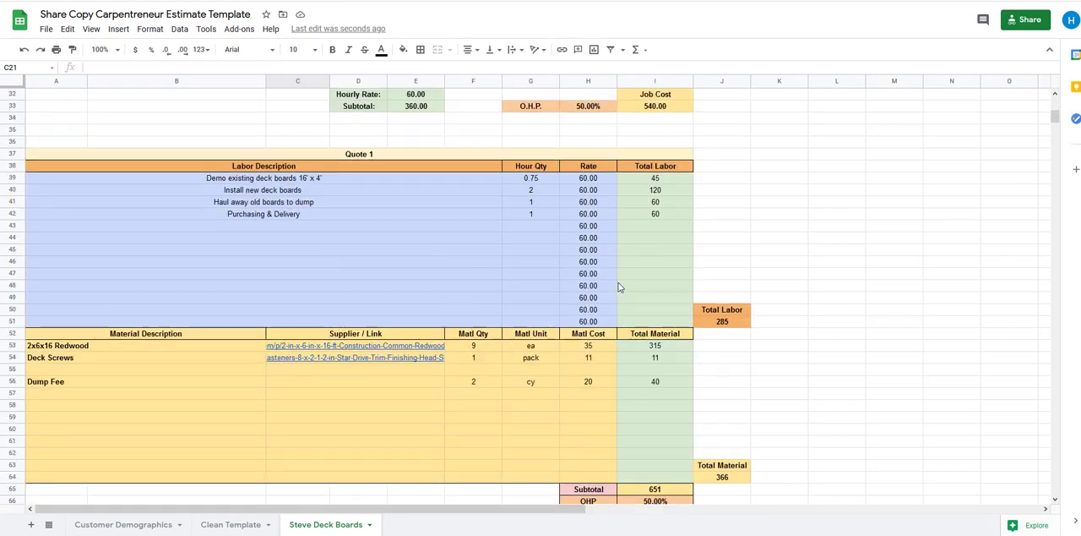
pyautogui.scroll(-1, 527, 225)
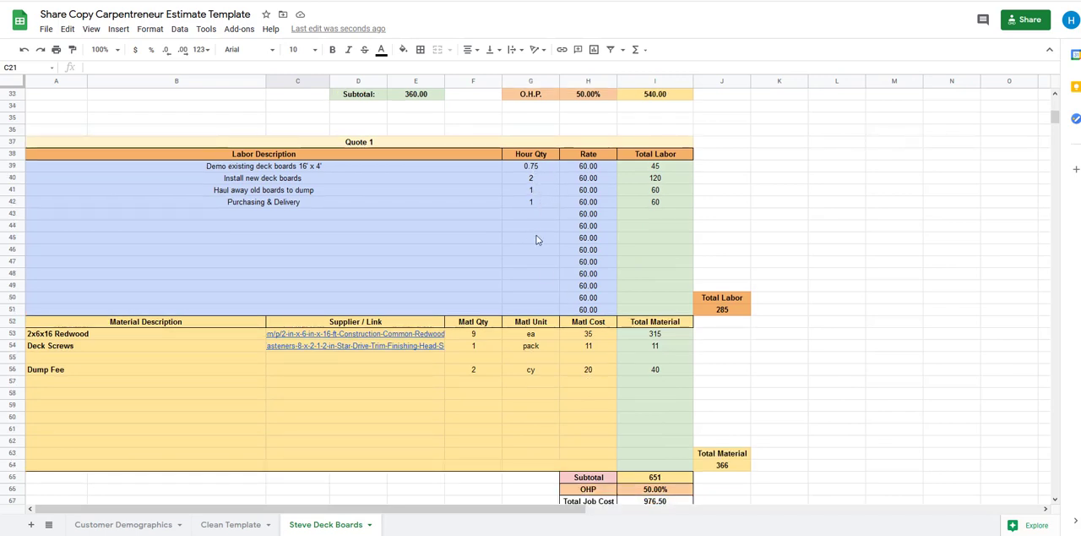
pyautogui.scroll(10, 536, 245)
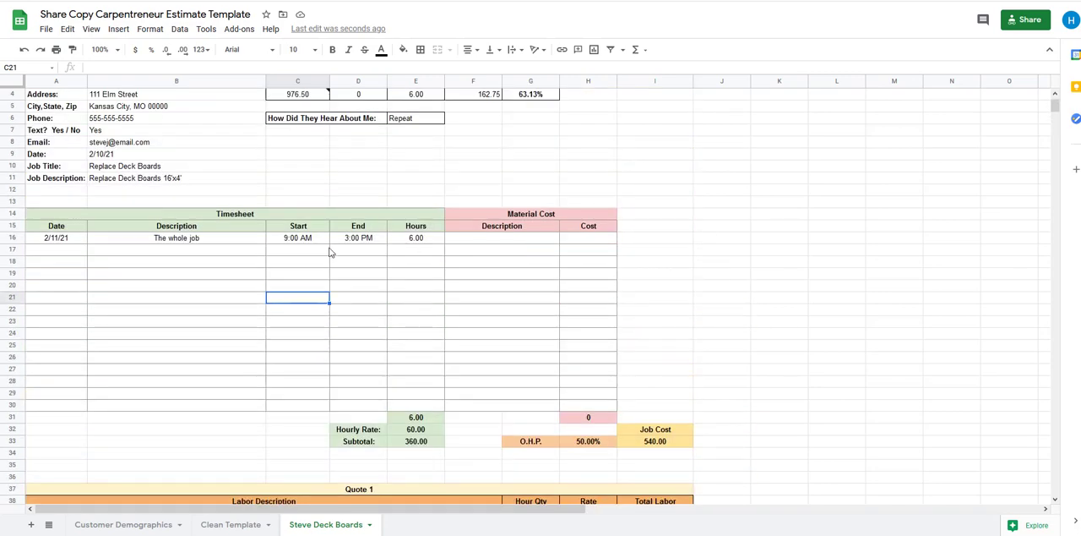
pyautogui.click(417, 239)
pyautogui.click(501, 240)
pyautogui.scroll(-10, 605, 287)
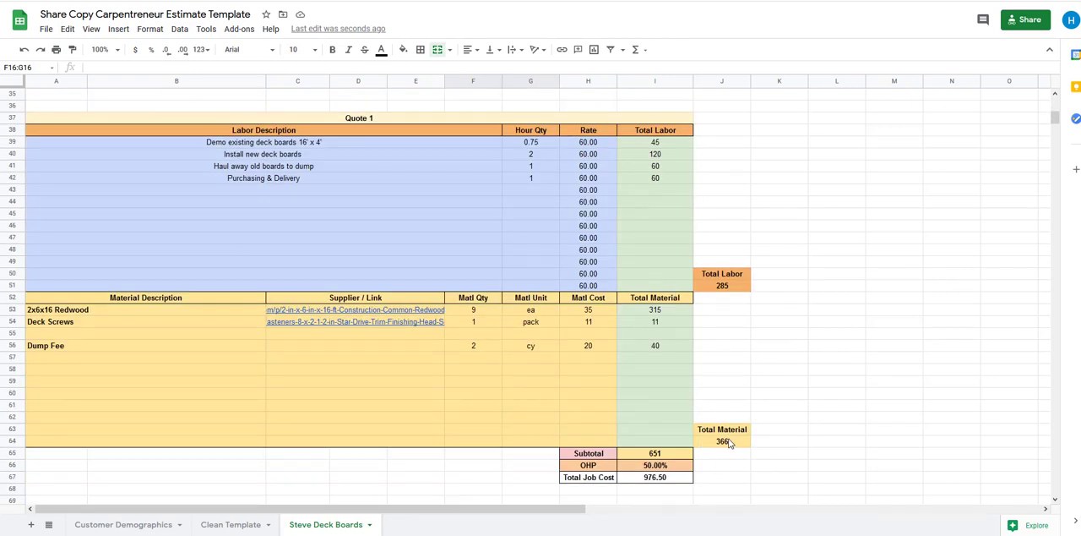
pyautogui.scroll(10, 722, 435)
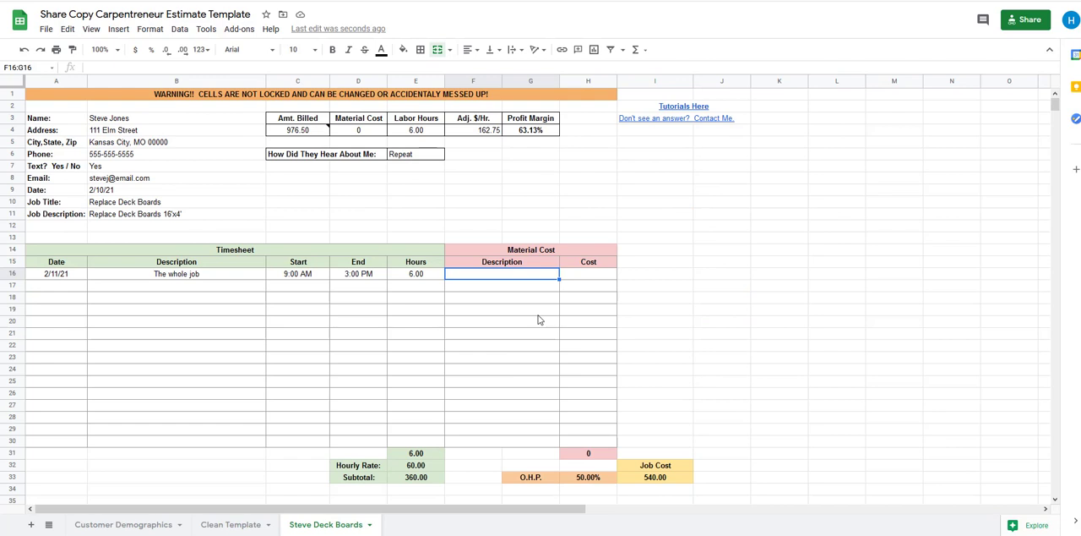
pyautogui.write('Mater')
pyautogui.write('ial Cost')
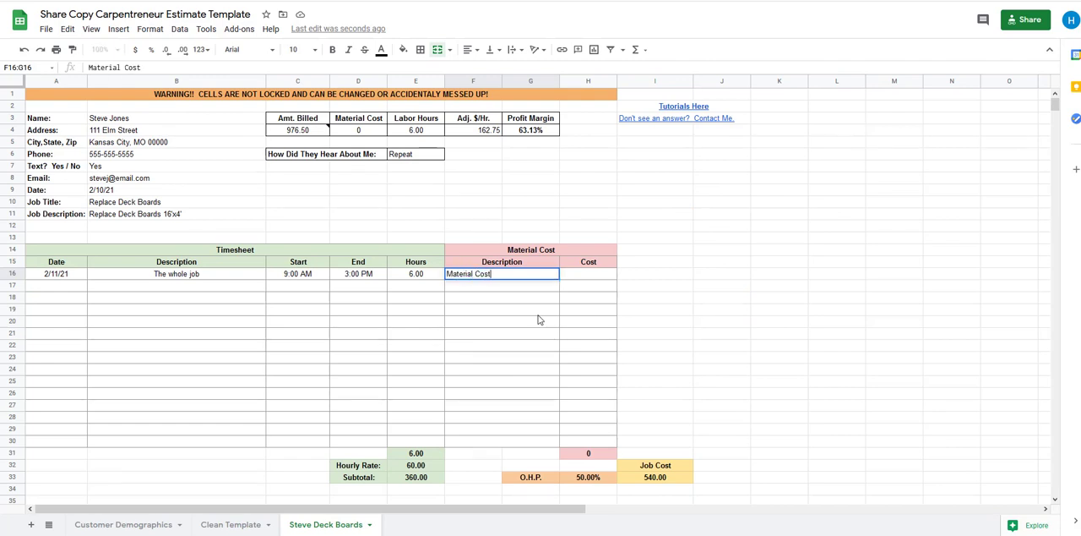
pyautogui.press('Tab')
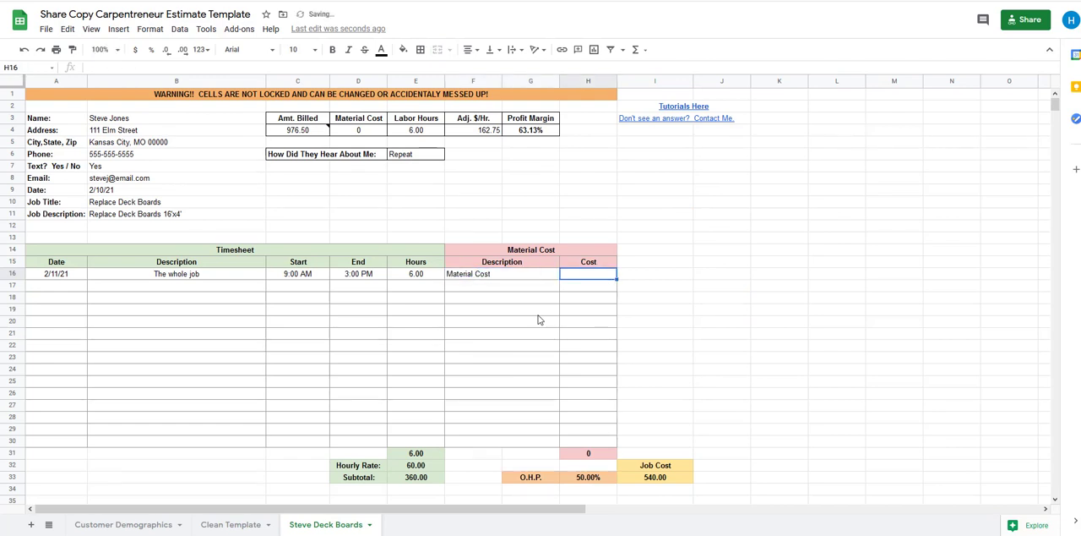
pyautogui.write('366')
pyautogui.click(699, 330)
# Compare the timesheet's Job Cost with the Amt. Billed cell and its note, and examine the Adj. $/Hr. and Profit Margin formulas
pyautogui.scroll(-10, 698, 331)
pyautogui.scroll(10, 698, 332)
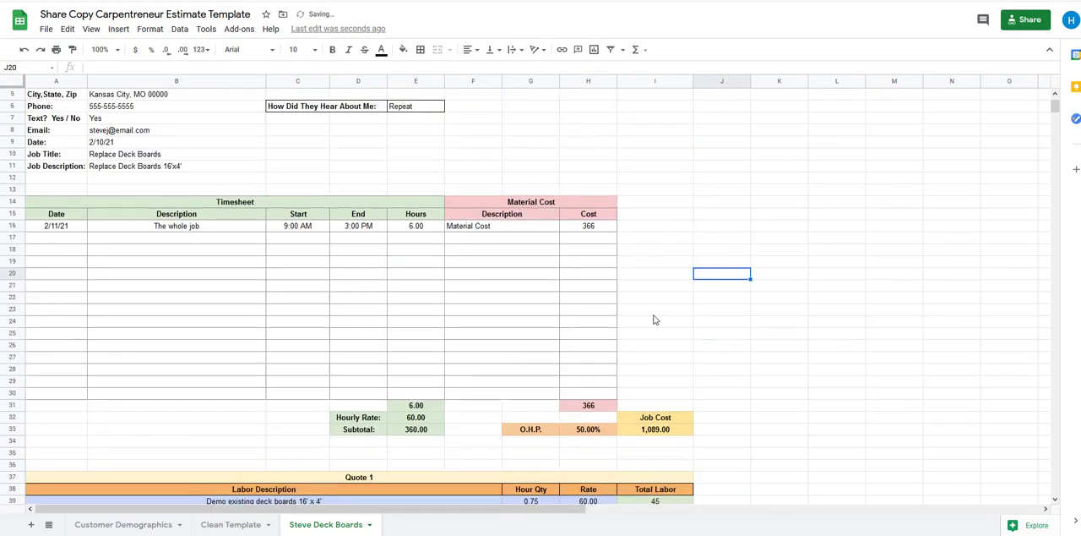
pyautogui.scroll(1, 573, 294)
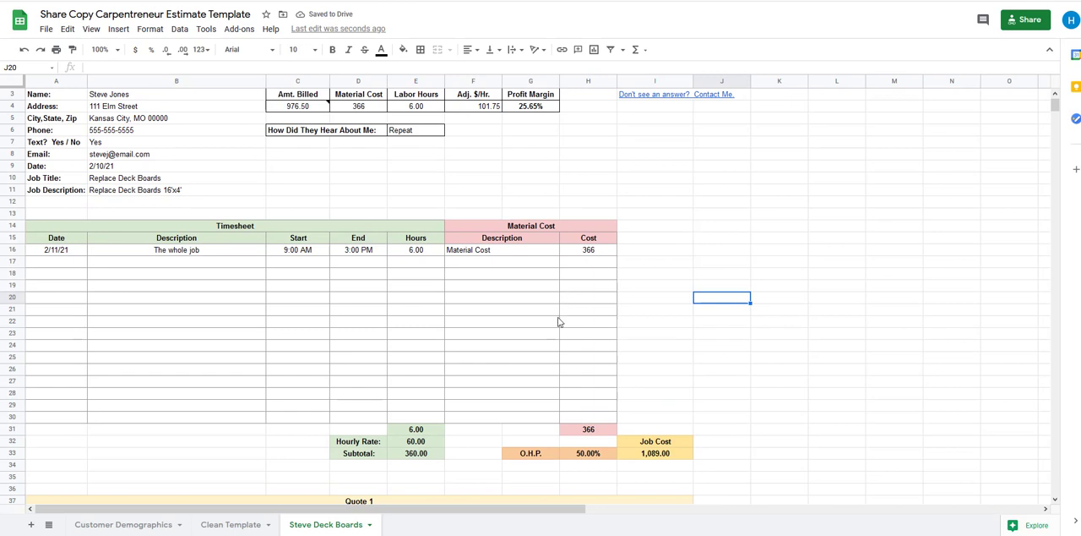
pyautogui.scroll(1, 633, 346)
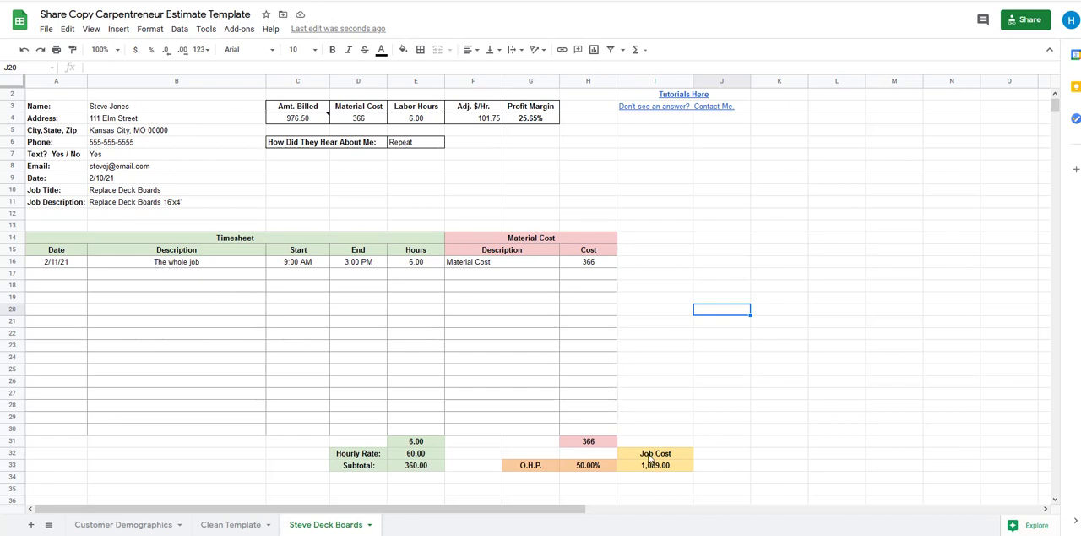
pyautogui.click(656, 467)
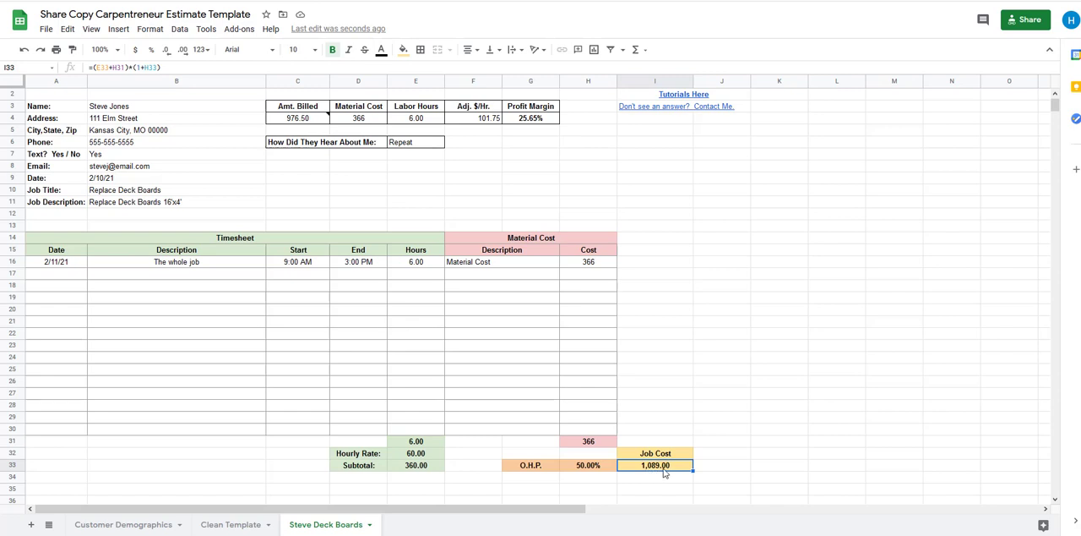
pyautogui.click(301, 123)
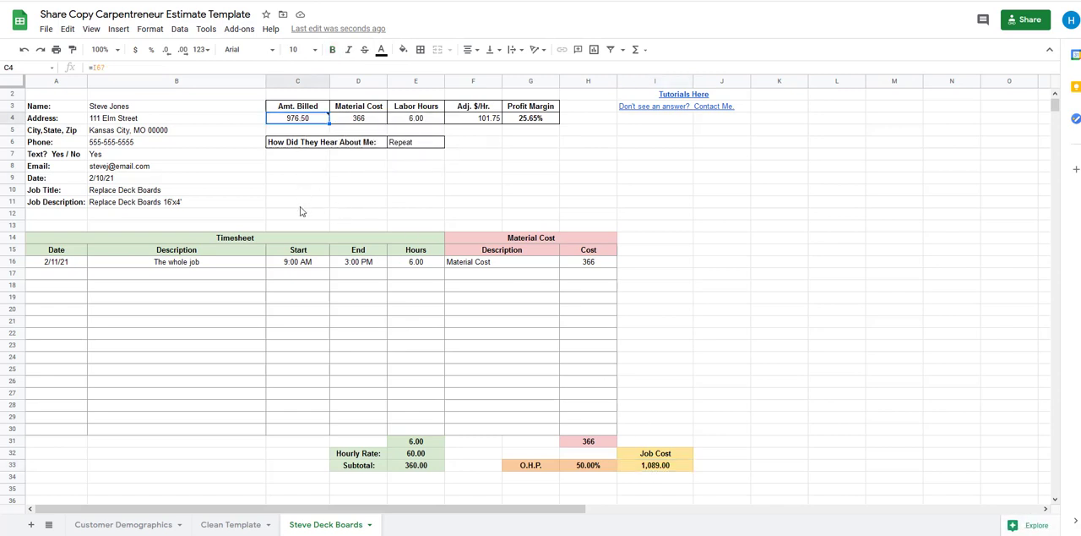
pyautogui.click(415, 216)
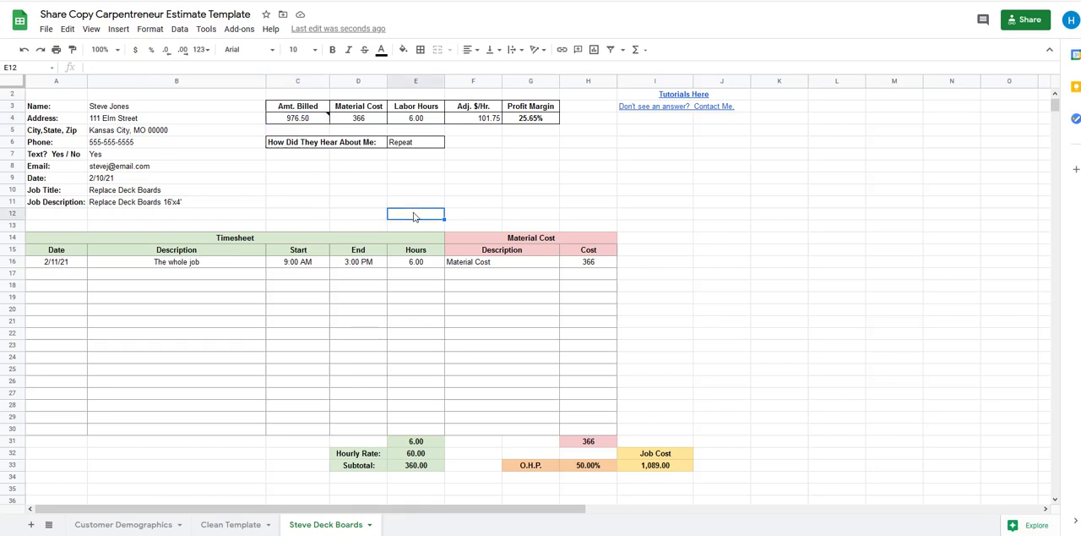
pyautogui.moveTo(296, 119)
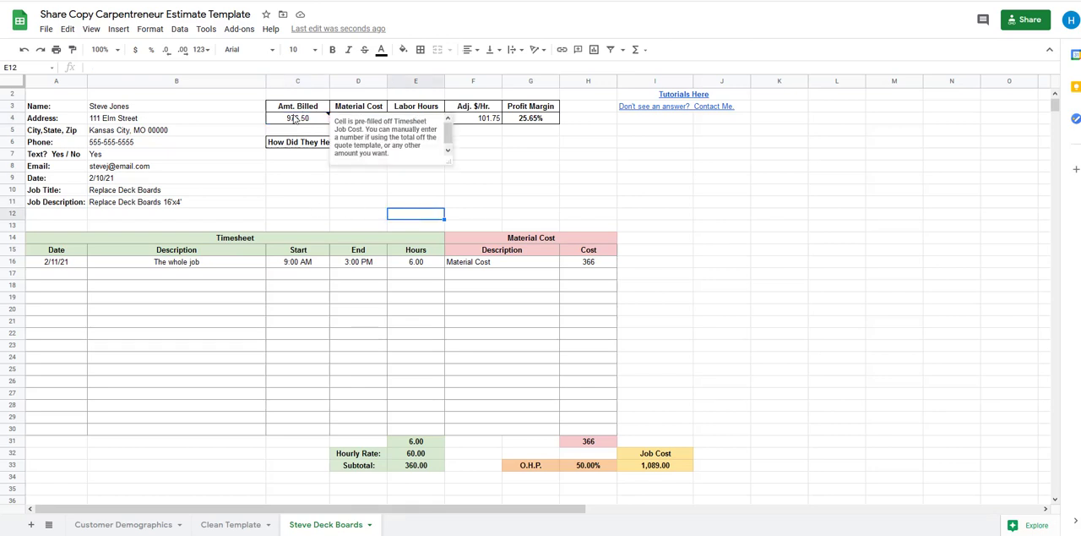
pyautogui.click(486, 190)
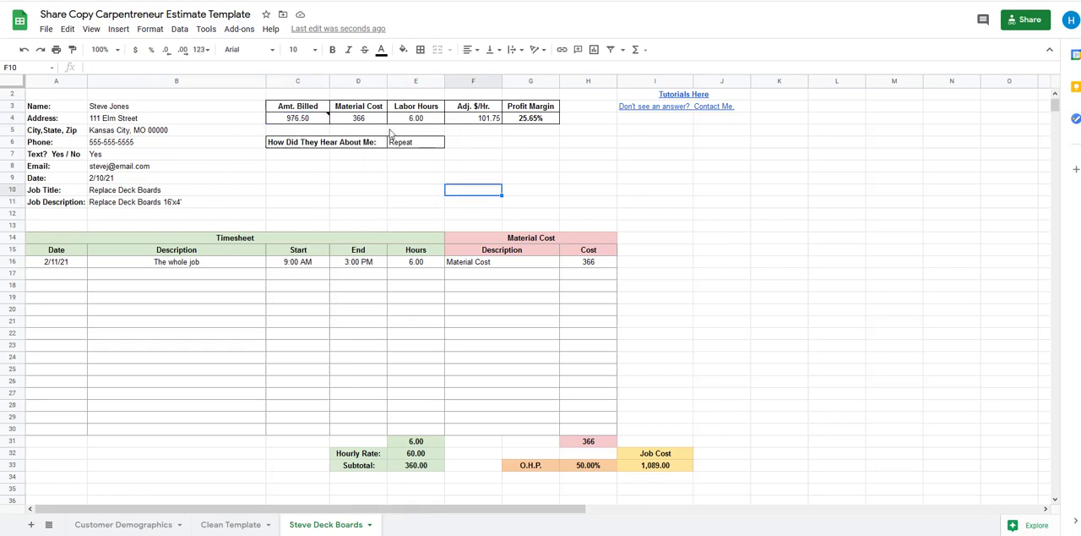
pyautogui.moveTo(292, 128)
pyautogui.click(497, 120)
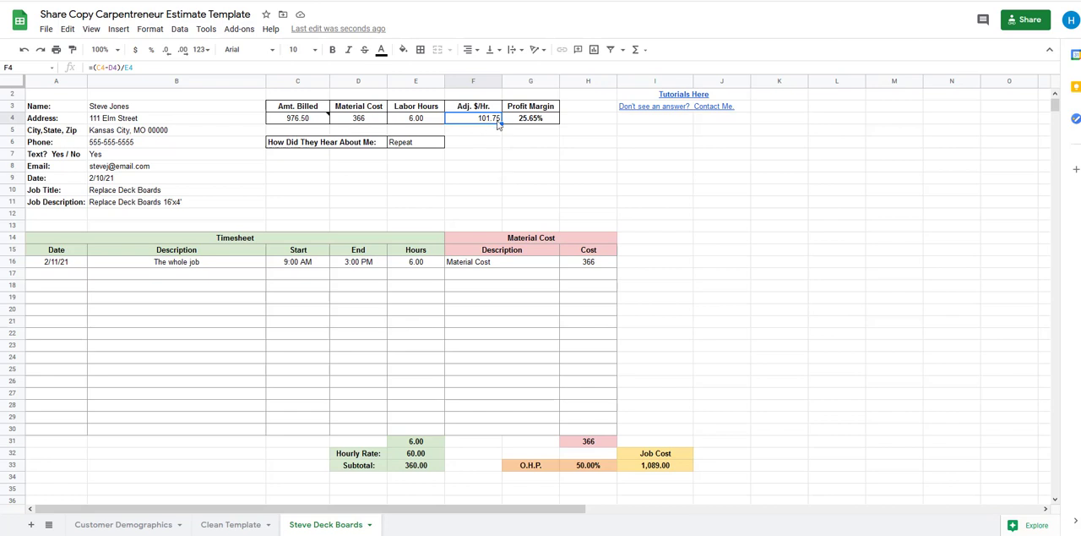
pyautogui.click(526, 122)
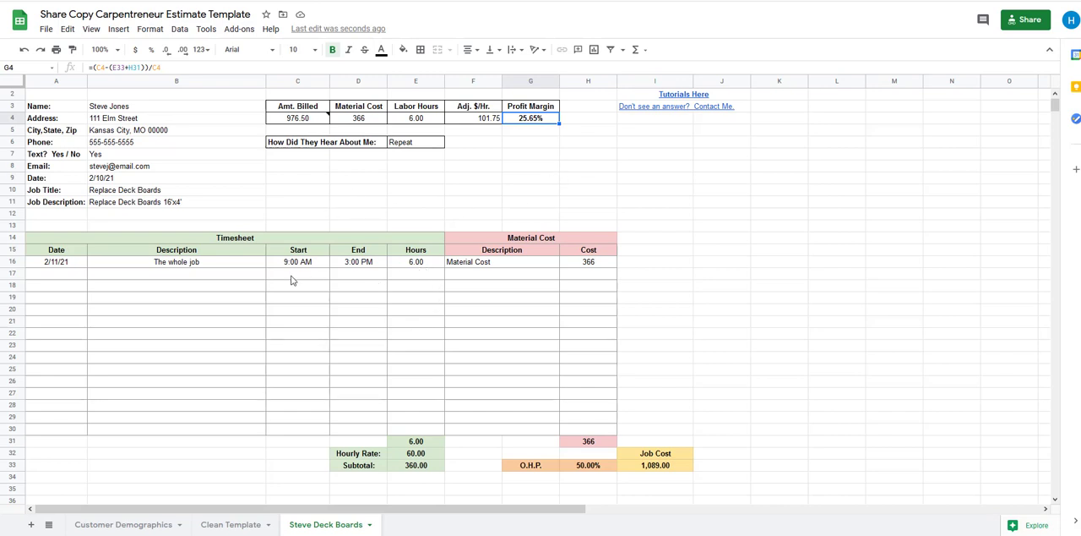
# Change the end time in the first timesheet row to 9:00 PM
pyautogui.click(354, 267)
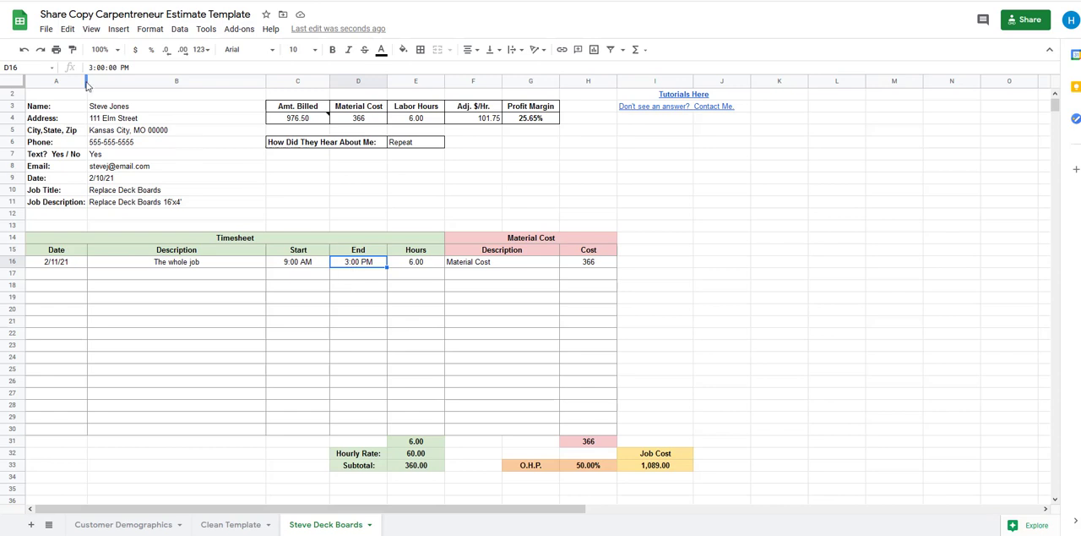
pyautogui.click(90, 67)
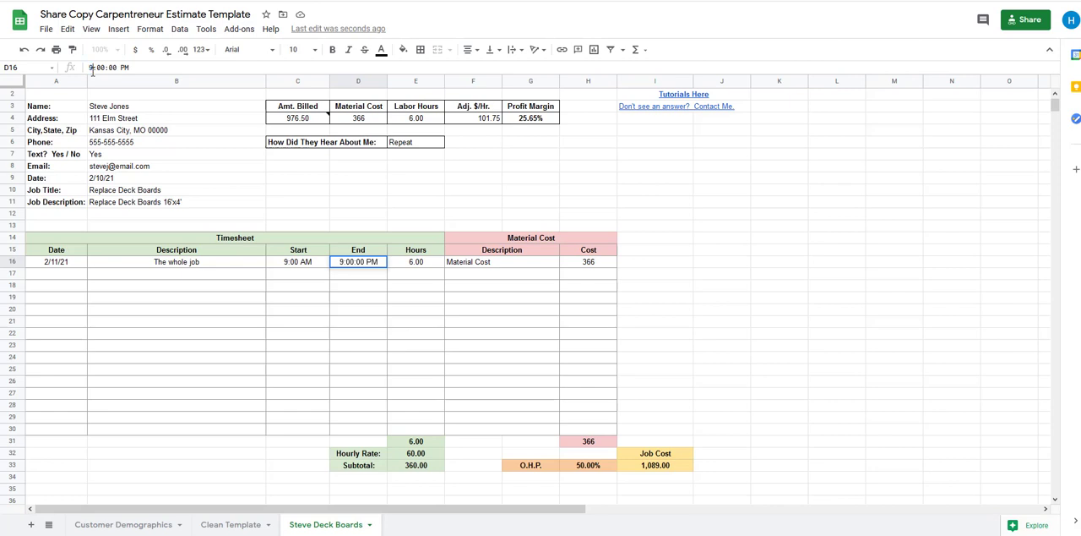
pyautogui.press('Return')
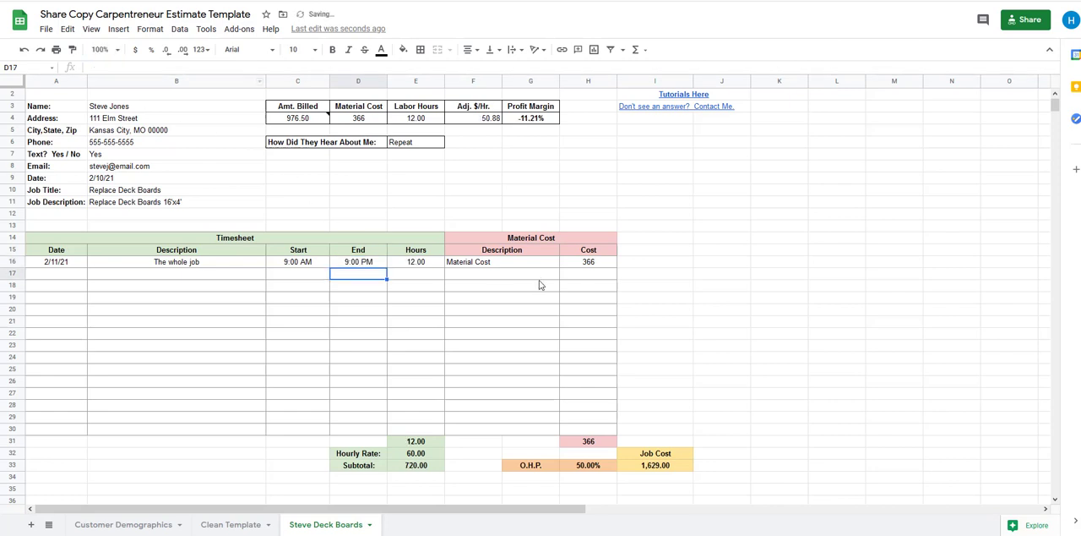
# Examine how the longer workday affects Adj. $/Hr. and Profit Margin against the Amt. Billed
pyautogui.moveTo(318, 121)
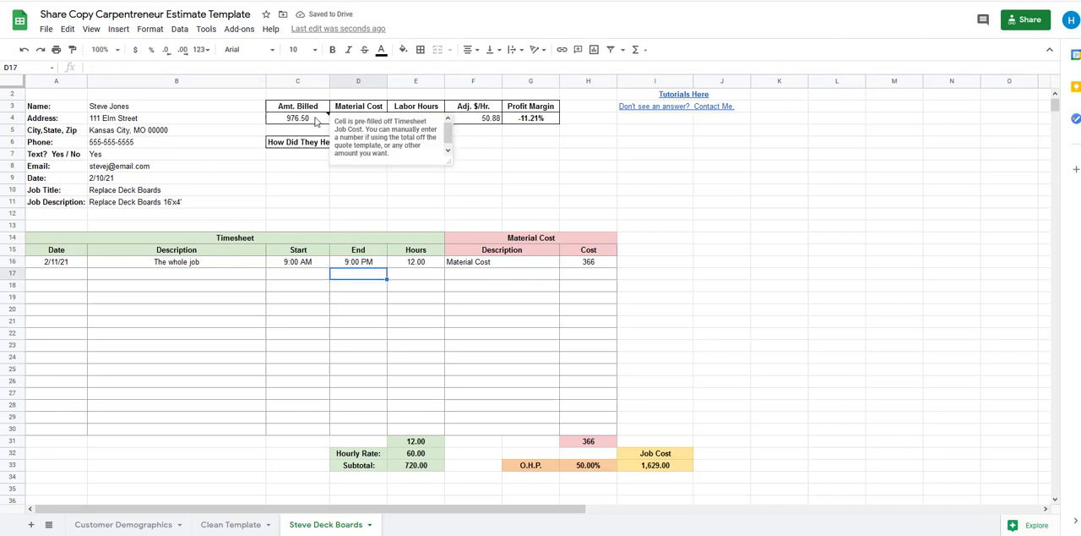
pyautogui.click(501, 205)
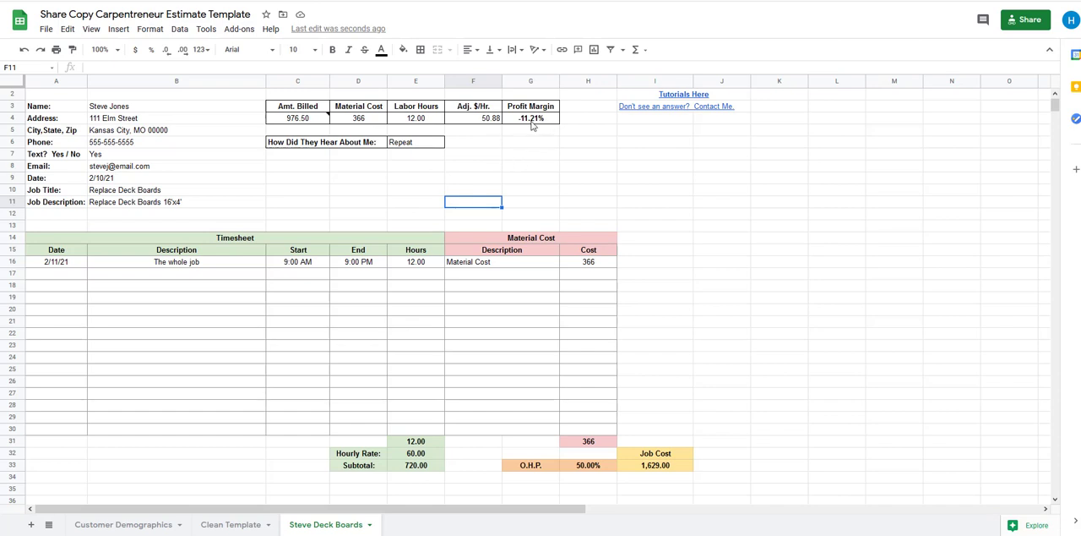
pyautogui.click(513, 157)
pyautogui.moveTo(315, 128)
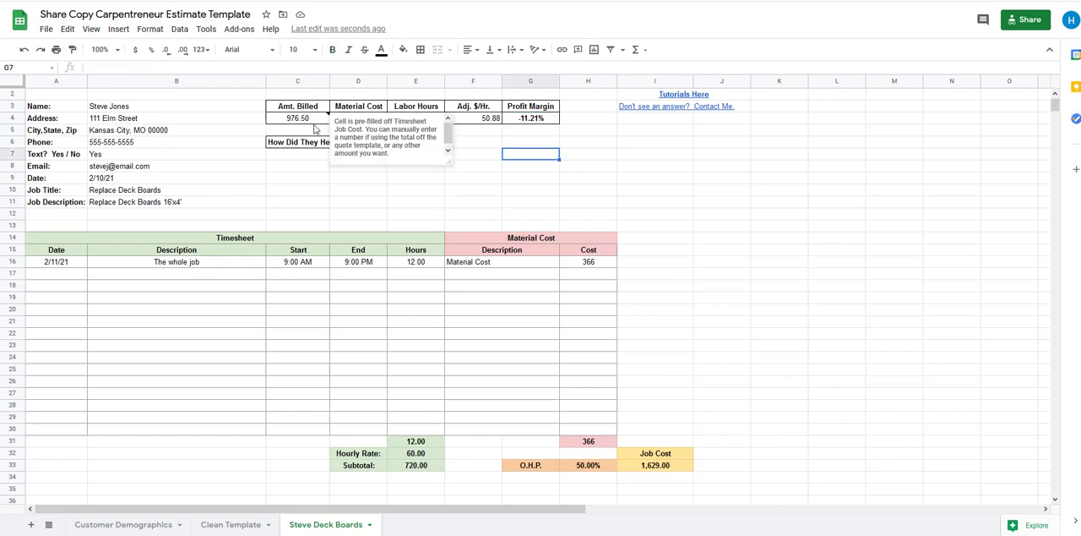
pyautogui.click(490, 190)
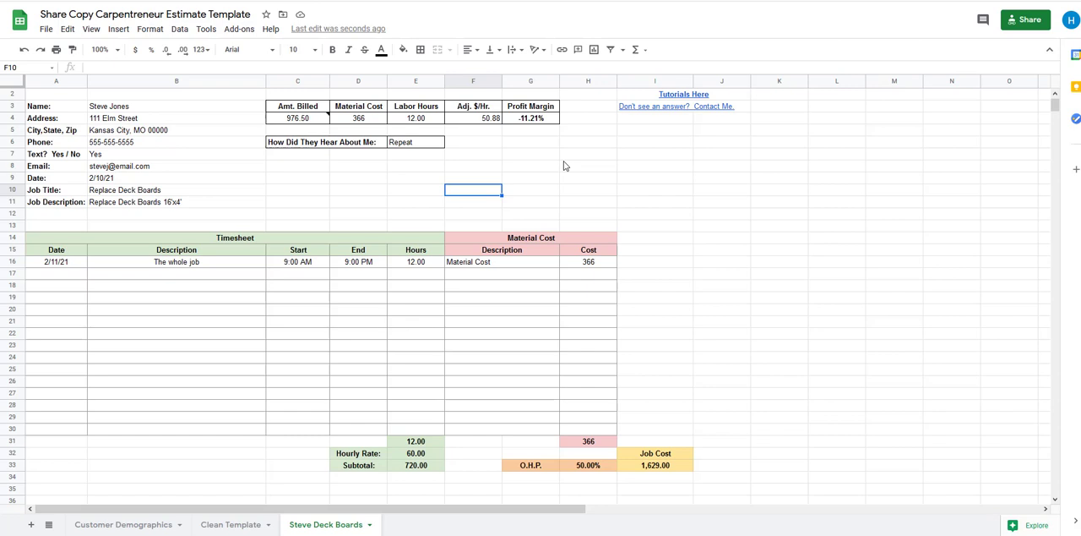
pyautogui.click(536, 164)
pyautogui.click(507, 223)
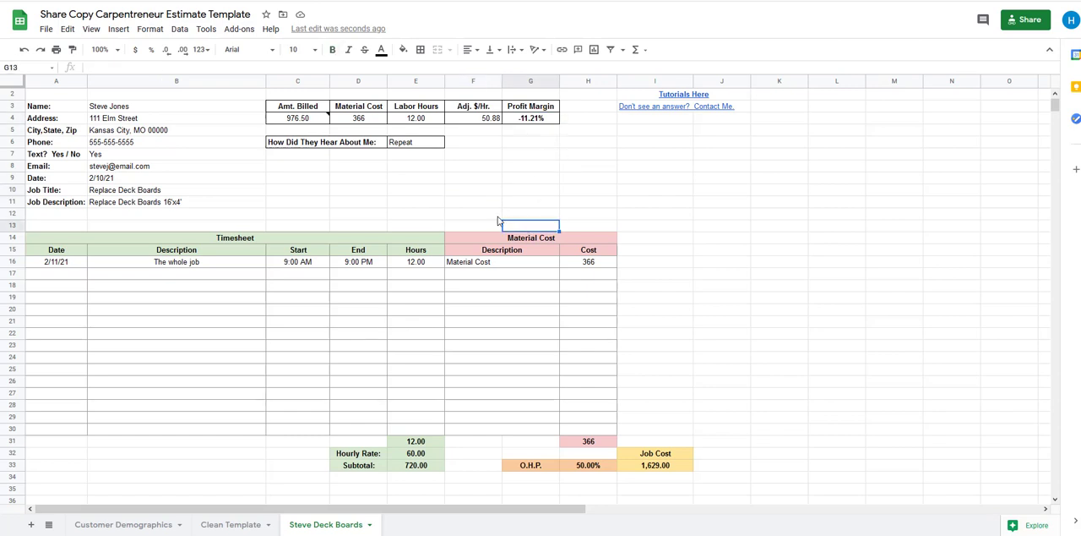
pyautogui.click(467, 120)
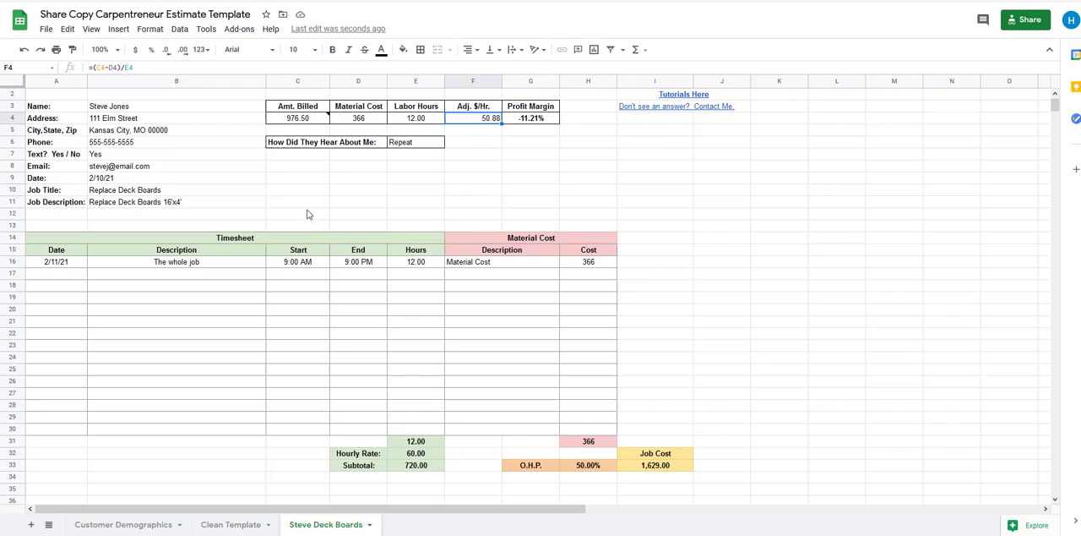
pyautogui.click(309, 213)
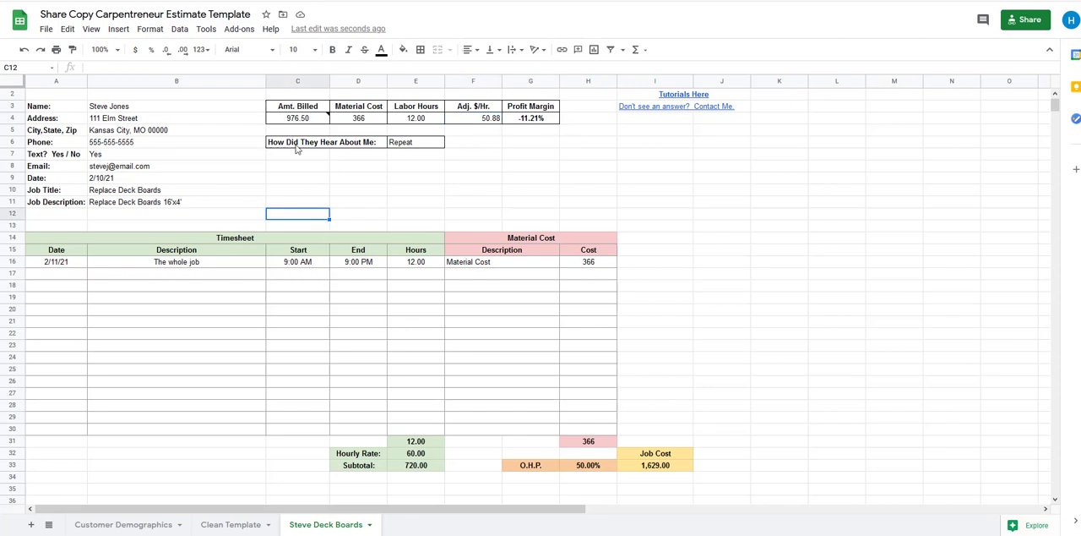
pyautogui.click(482, 123)
pyautogui.click(511, 120)
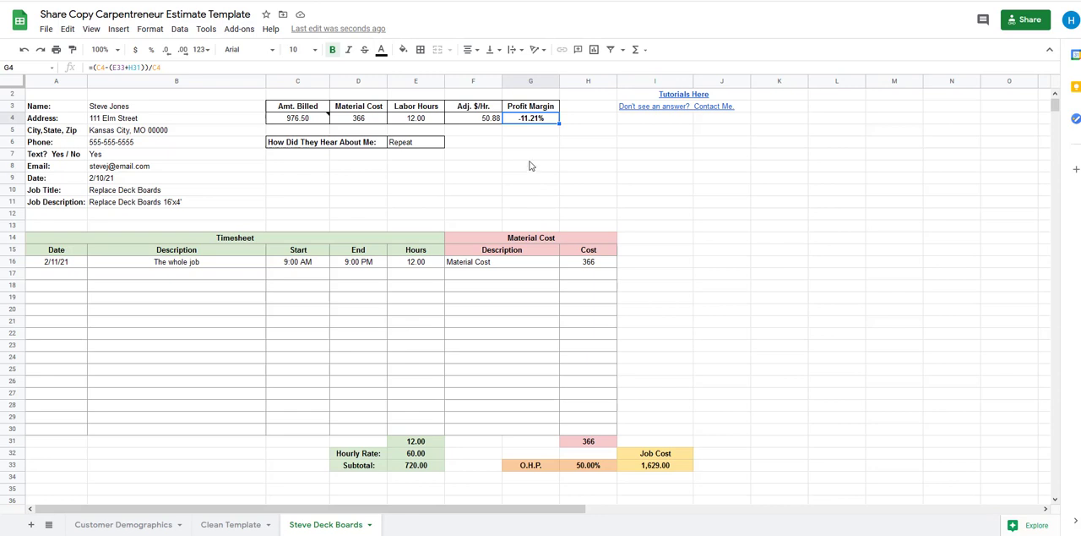
pyautogui.click(319, 178)
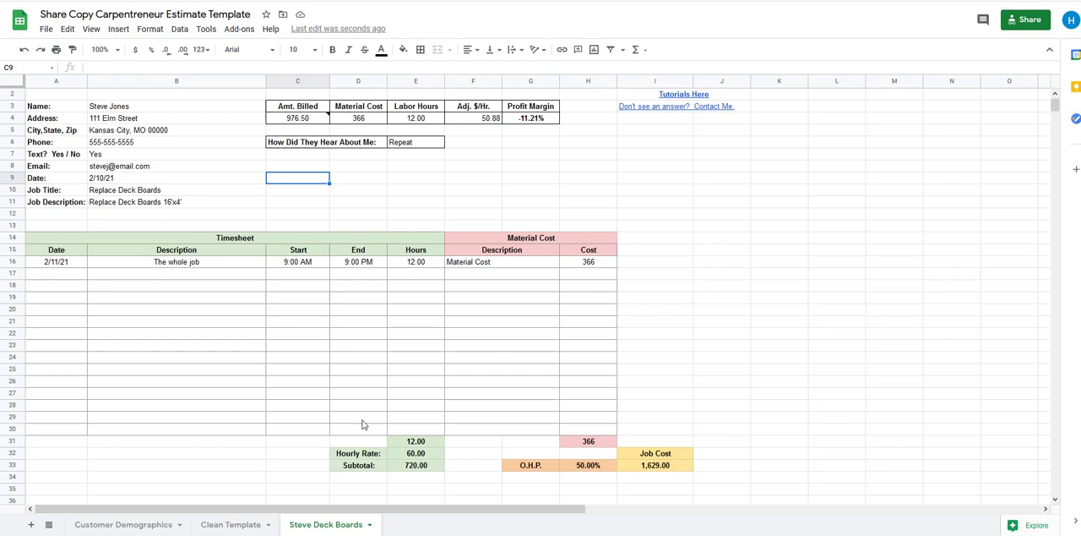
# Review the labor, material and total job cost sections of Quote 1 against the job summary
pyautogui.scroll(-3, 364, 424)
pyautogui.scroll(-3, 367, 372)
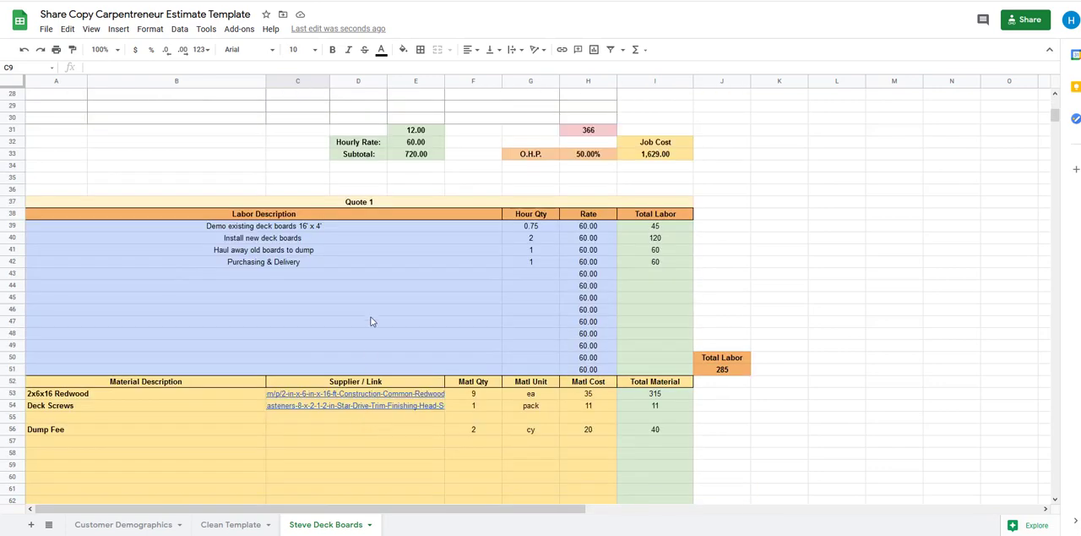
pyautogui.scroll(-4, 362, 344)
pyautogui.scroll(7, 362, 345)
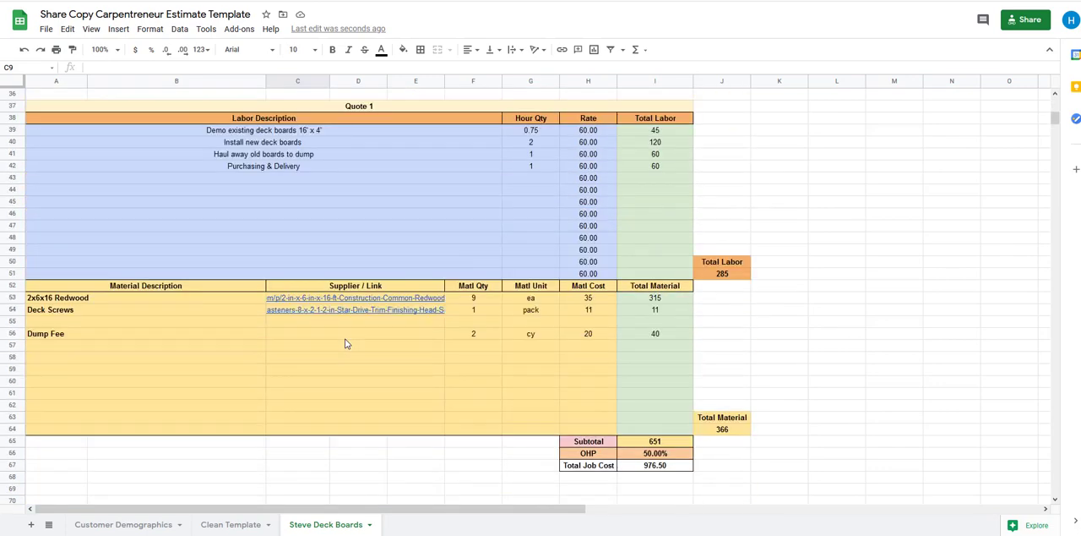
pyautogui.scroll(4, 343, 342)
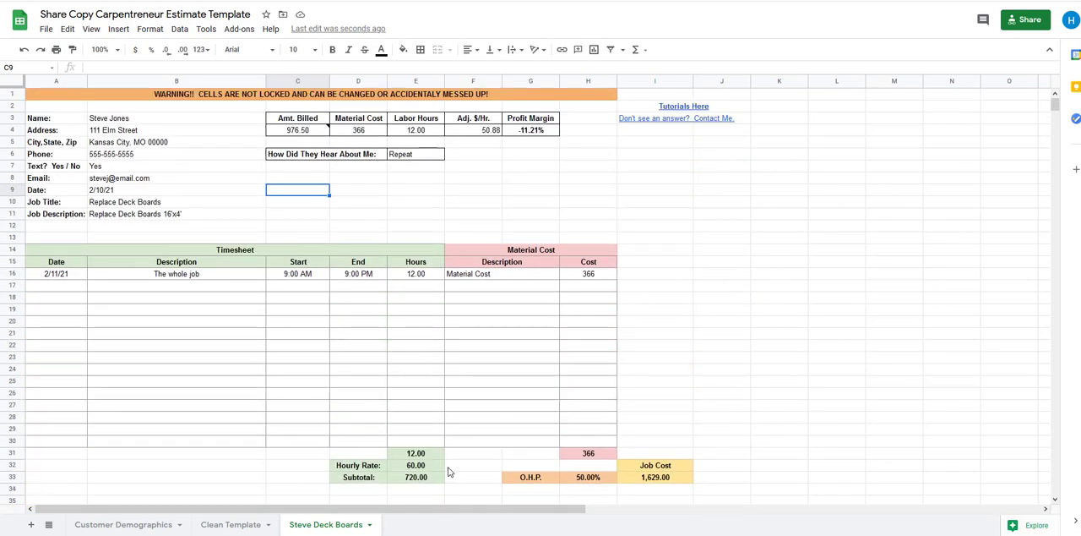
# Open the Customer Demographics sheet and inspect the Amt. Billed formula in the Deck Boards job's row
pyautogui.click(148, 524)
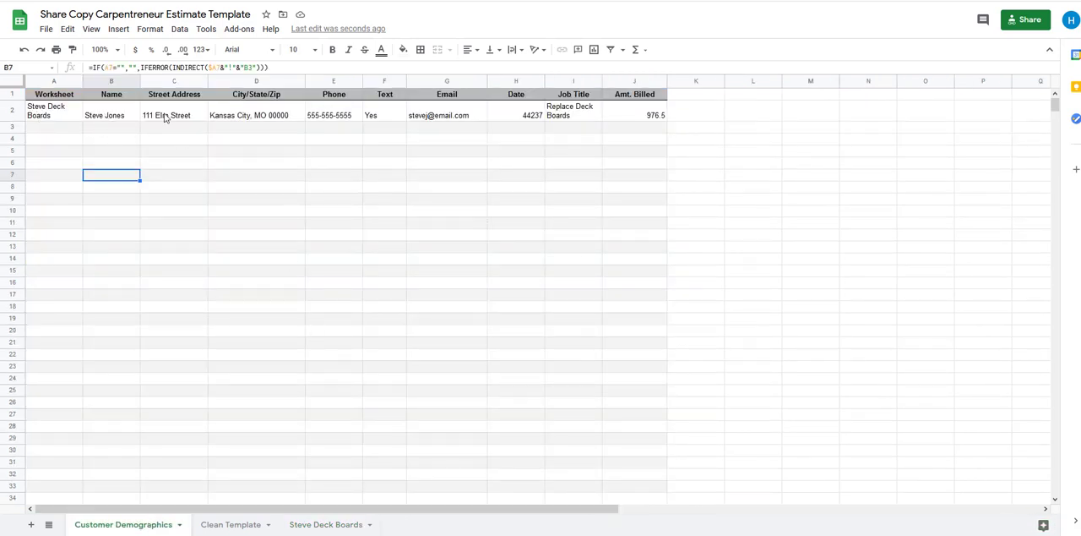
pyautogui.click(633, 117)
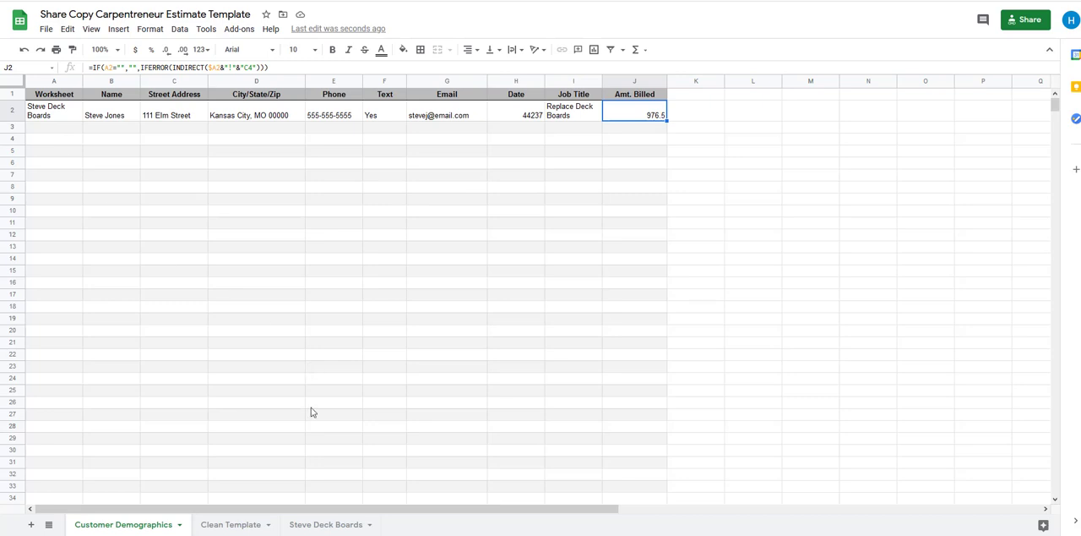
pyautogui.click(173, 402)
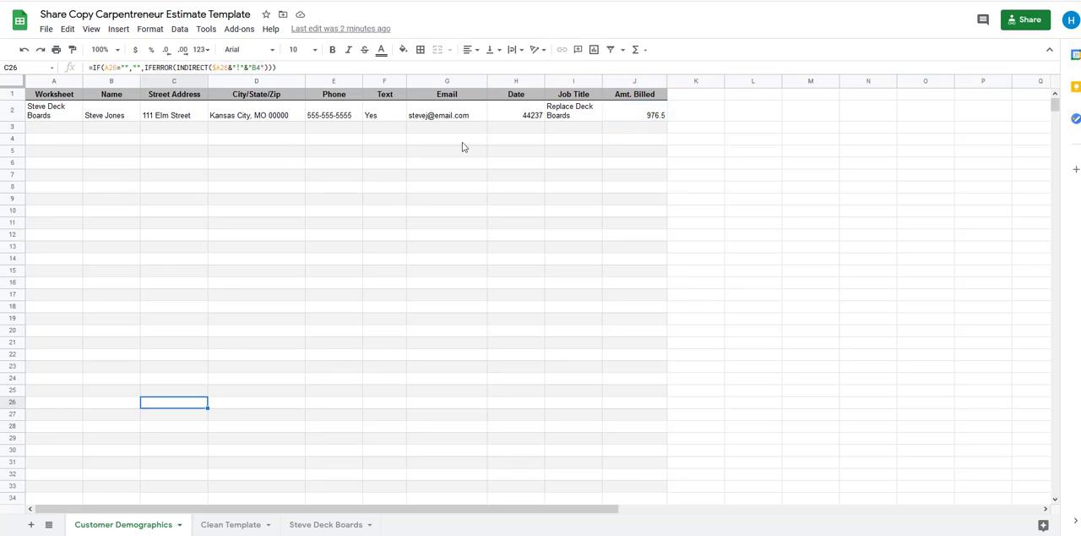
# Link the Deck Boards job's Worksheet cell in row 2 to that job's sheet in this spreadsheet
pyautogui.click(49, 119)
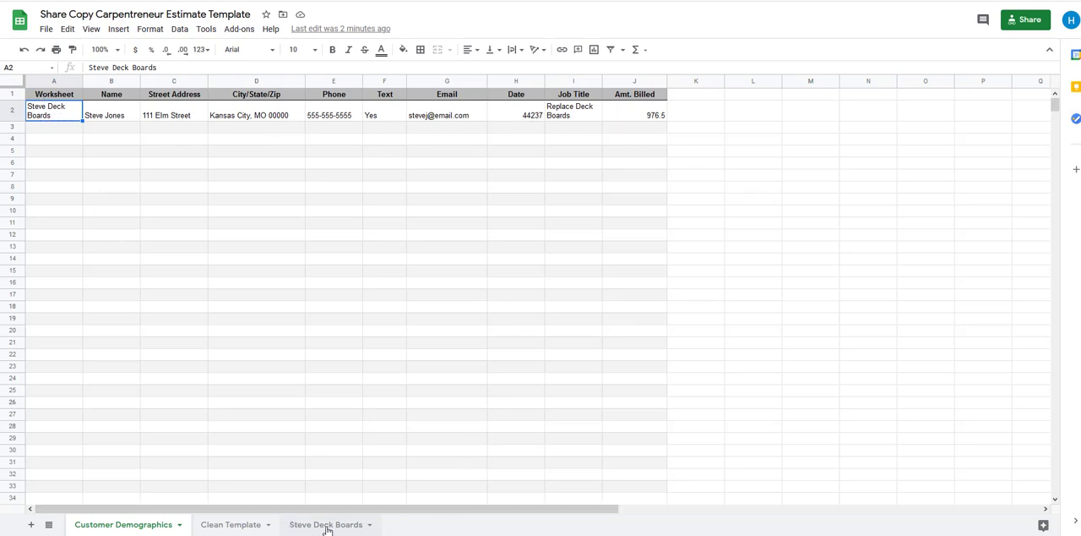
pyautogui.rightClick(67, 114)
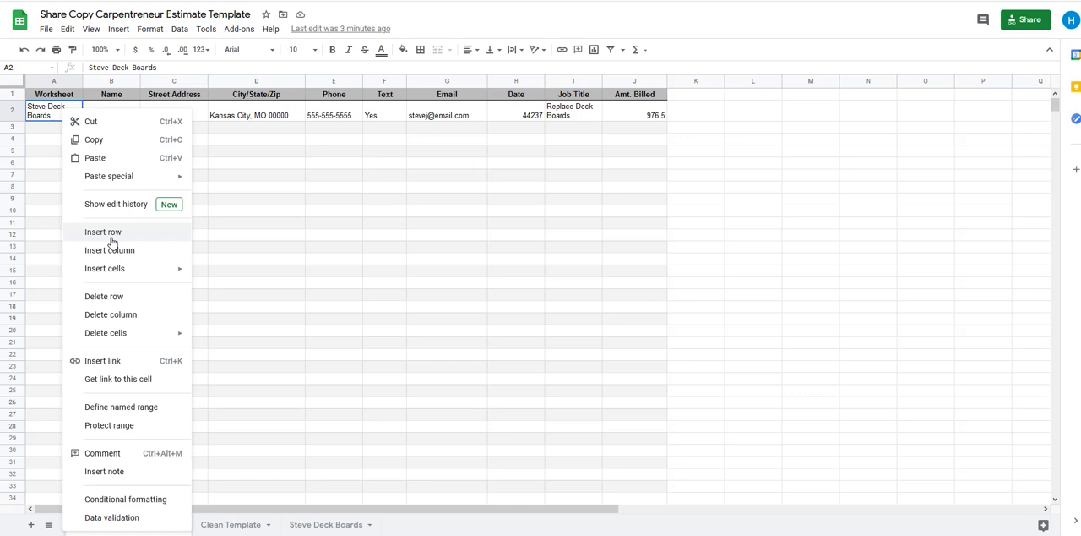
pyautogui.click(102, 361)
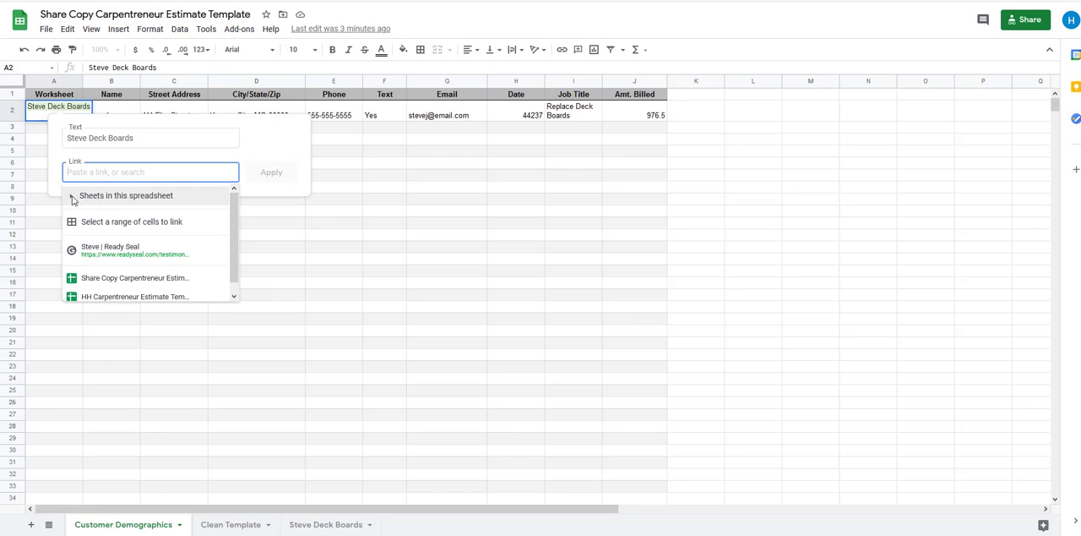
pyautogui.click(72, 198)
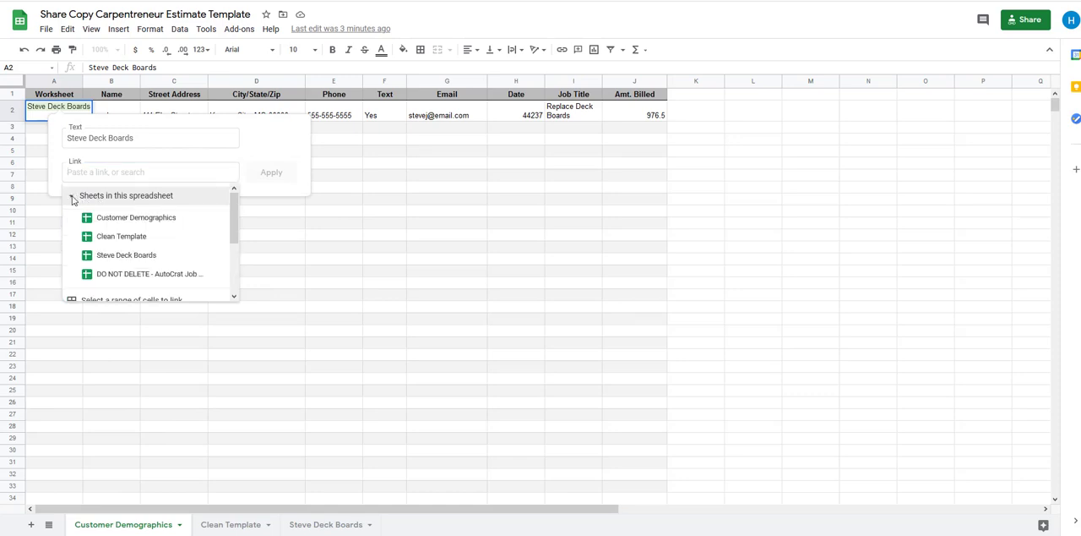
pyautogui.click(131, 257)
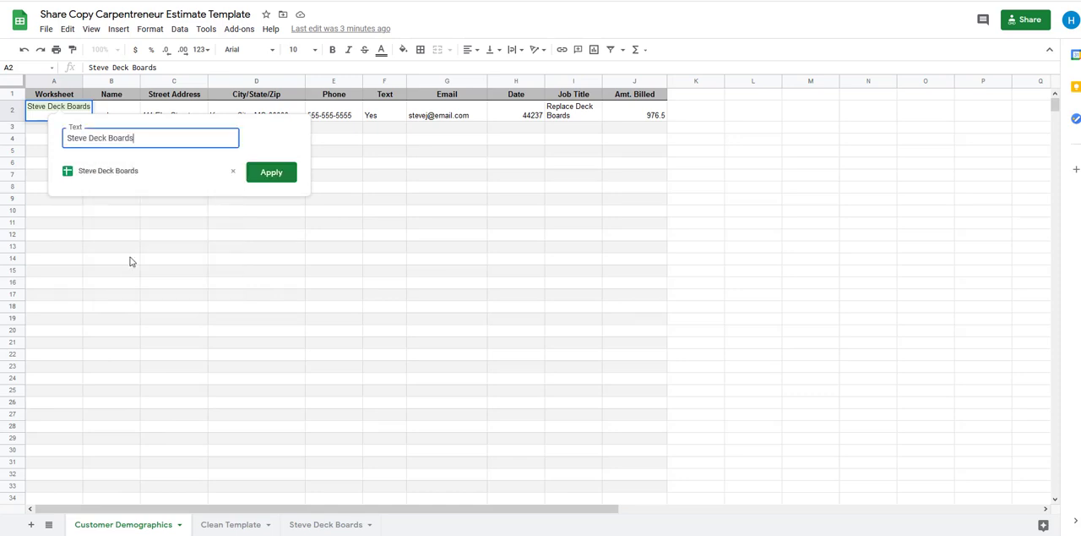
pyautogui.click(278, 180)
pyautogui.click(191, 273)
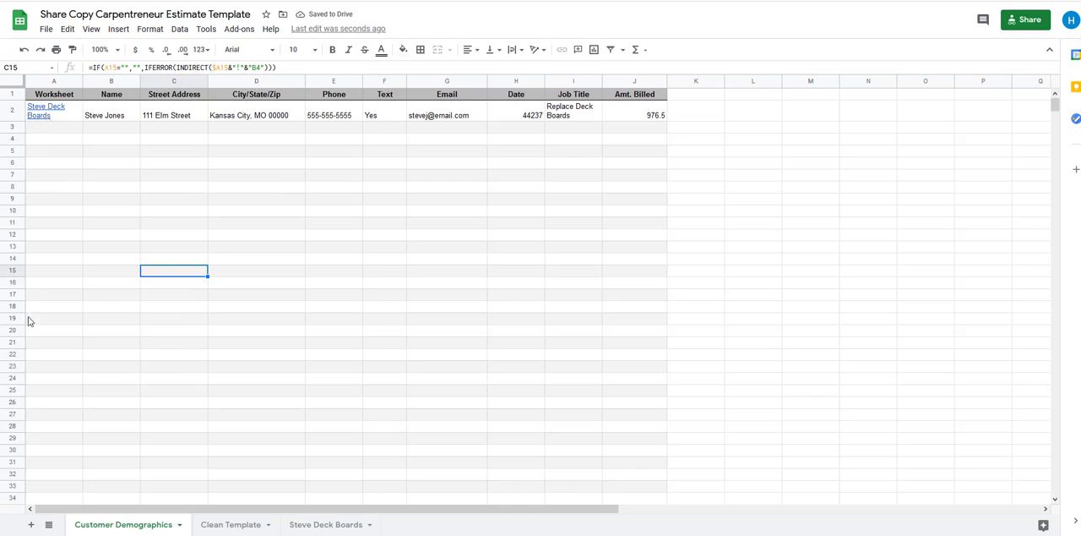
# Follow the new Worksheet link in the customer list to open the Deck Boards job's sheet
pyautogui.scroll(-5, 64, 313)
pyautogui.scroll(5, 63, 312)
pyautogui.moveTo(601, 512); pyautogui.dragTo(442, 509)
pyautogui.click(44, 115)
pyautogui.click(95, 135)
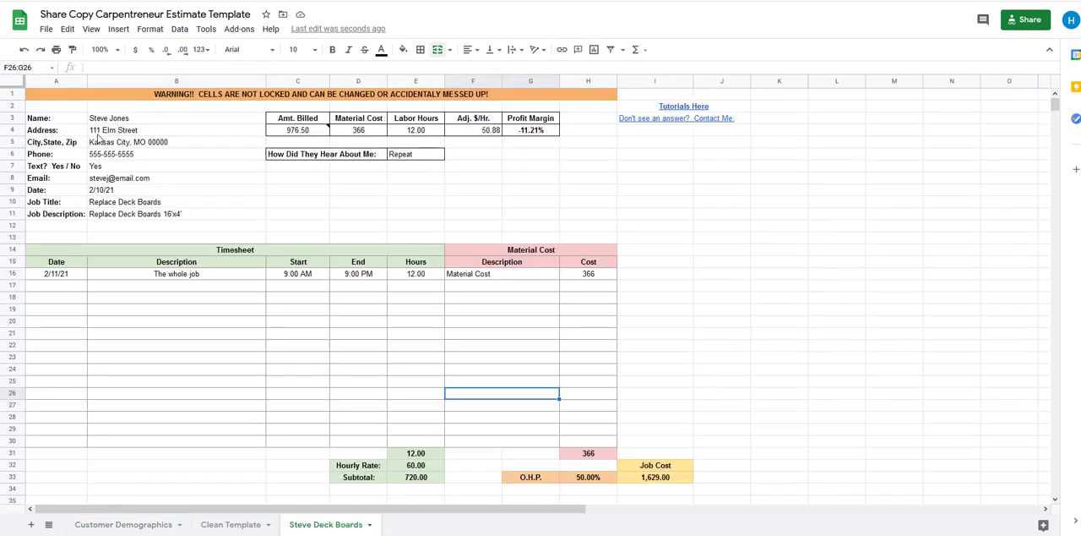
# Review the job sheet's customer details, job description, timesheet and the start of Quote 1
pyautogui.click(397, 222)
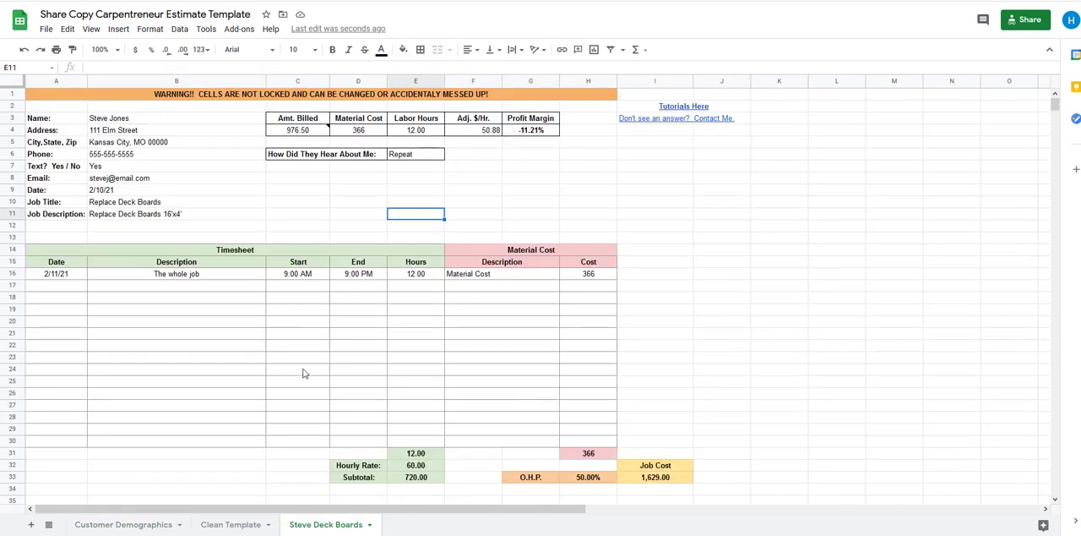
pyautogui.moveTo(304, 374); pyautogui.dragTo(299, 361)
pyautogui.click(229, 217)
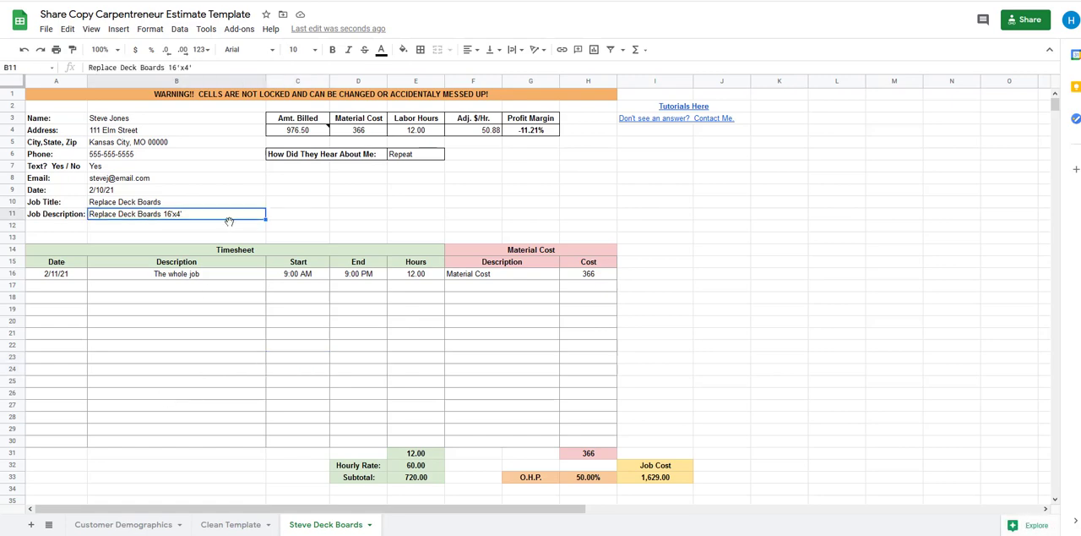
pyautogui.click(196, 109)
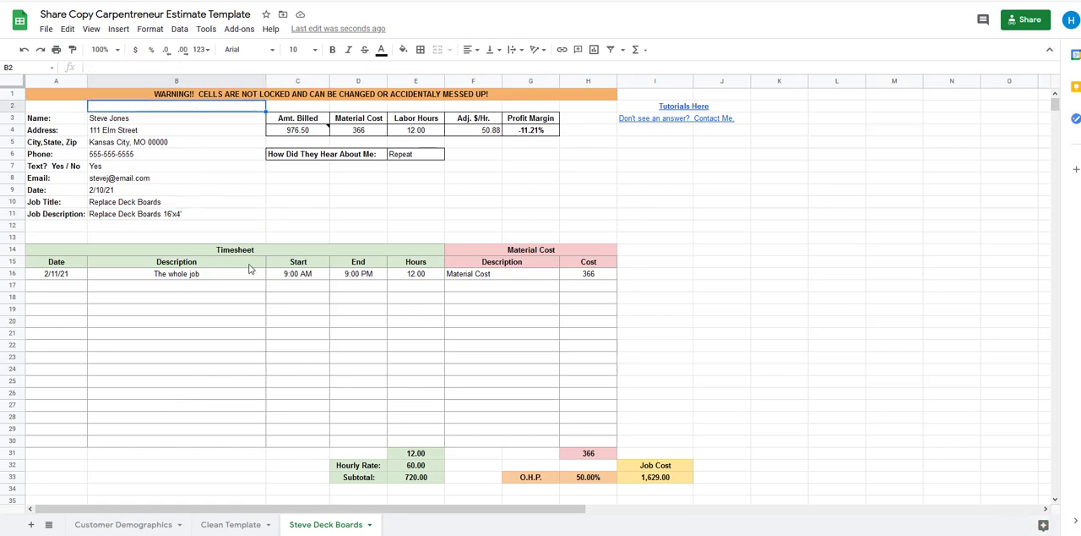
pyautogui.scroll(-5, 342, 335)
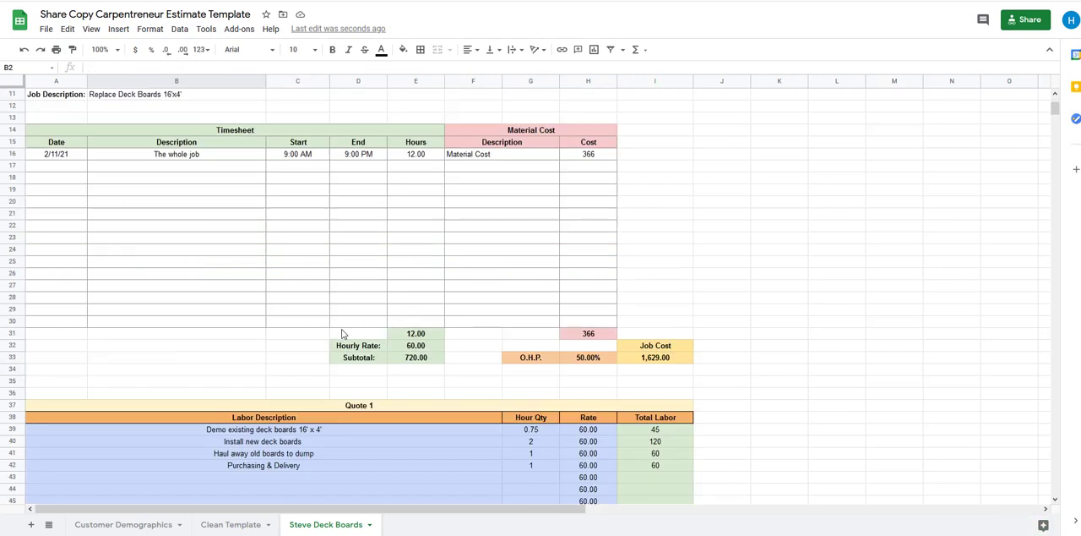
pyautogui.scroll(5, 282, 319)
pyautogui.moveTo(219, 163); pyautogui.dragTo(208, 157)
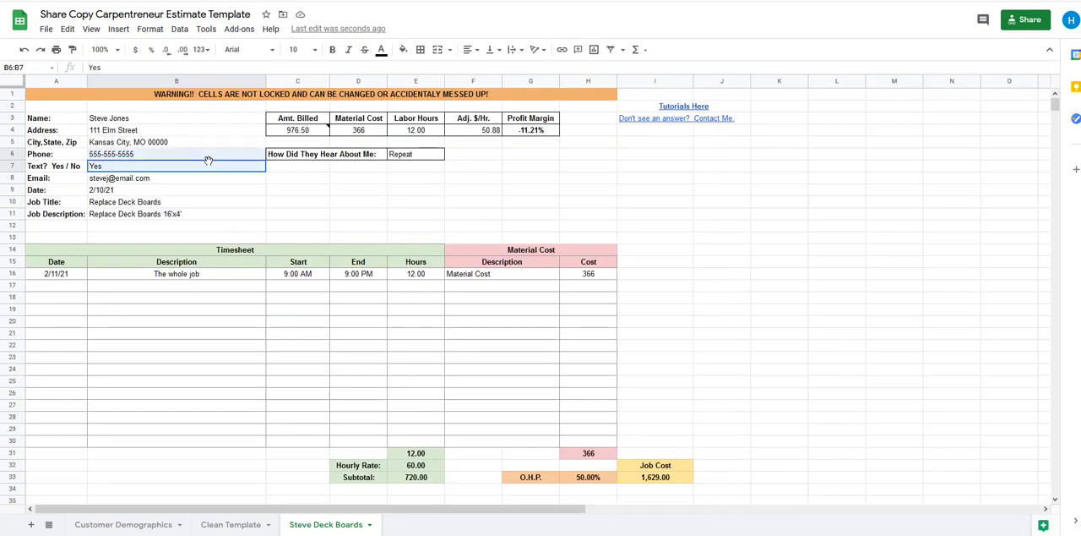
pyautogui.click(193, 110)
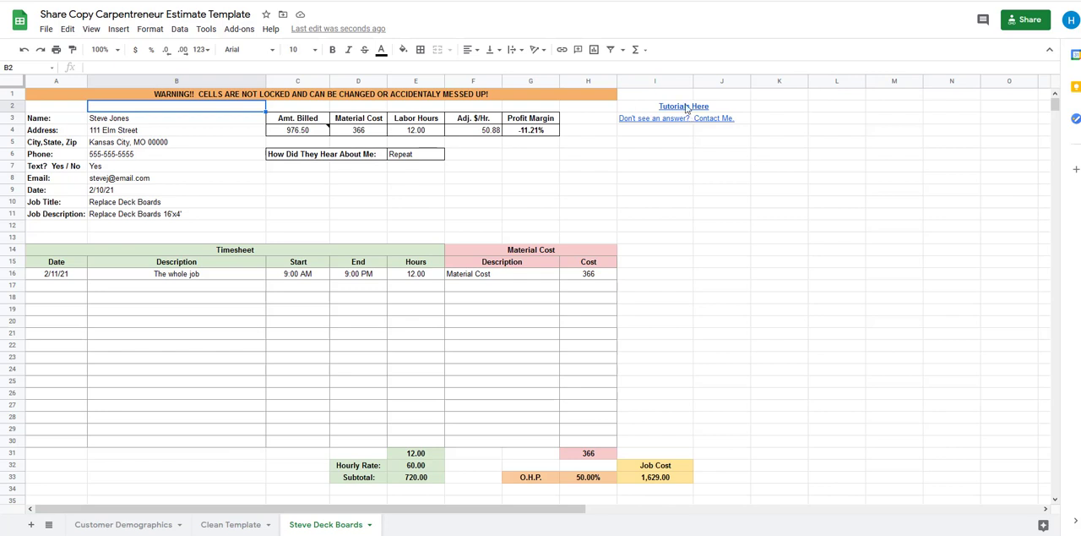
# Preview the destinations of the Tutorials Here and Contact Me links on the job sheet
pyautogui.moveTo(680, 110)
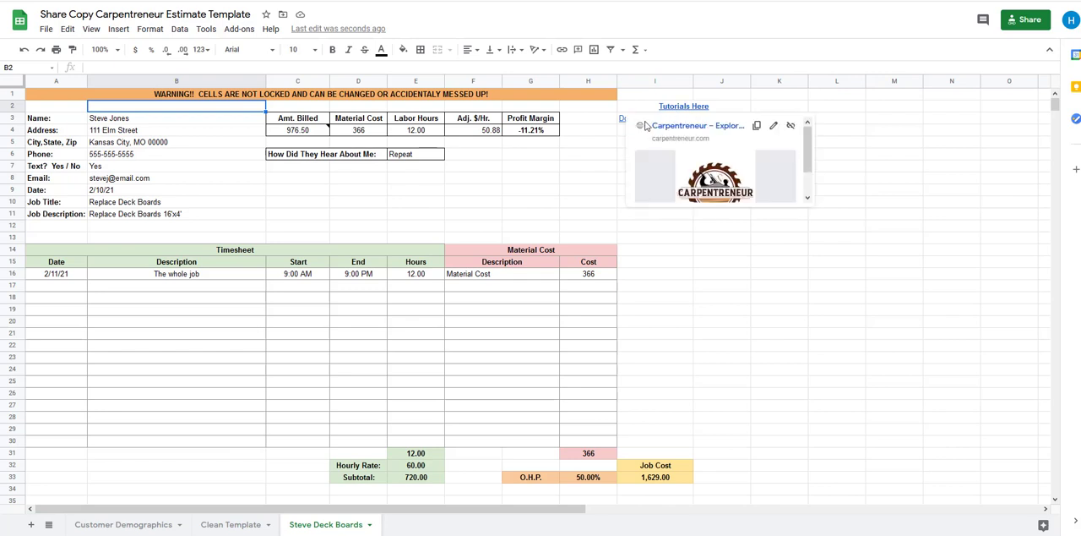
pyautogui.click(542, 240)
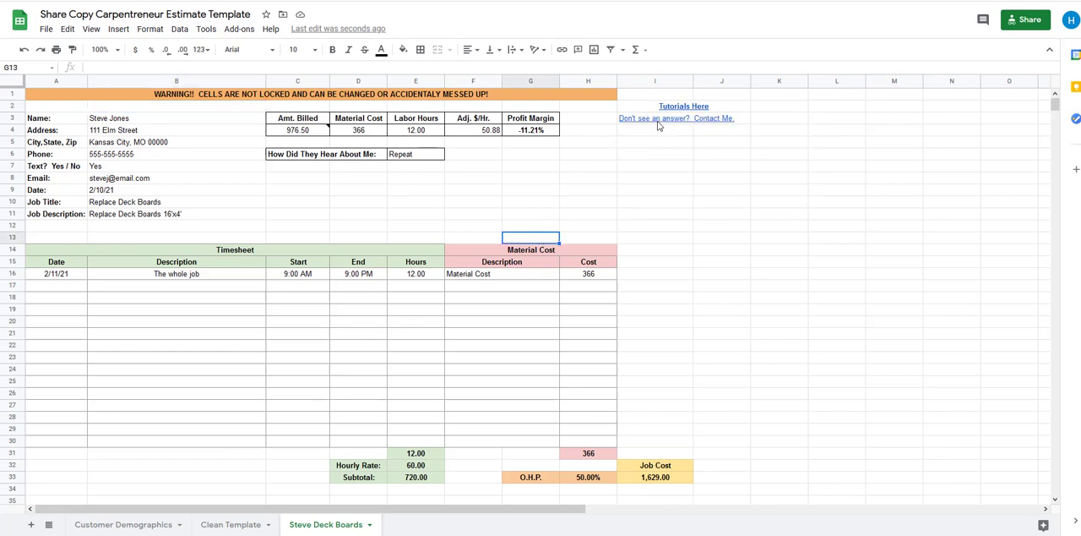
pyautogui.moveTo(661, 121)
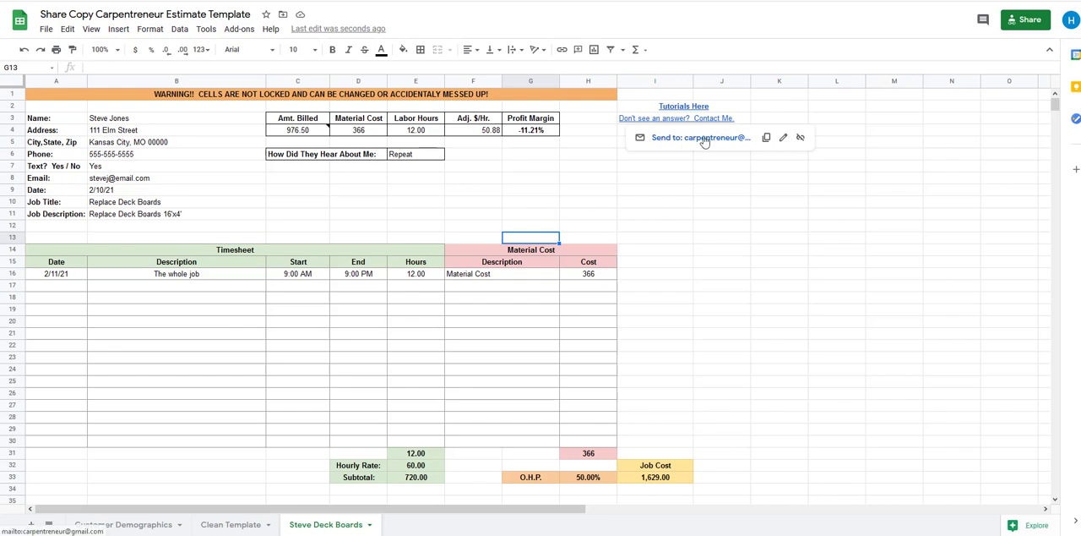
pyautogui.click(591, 184)
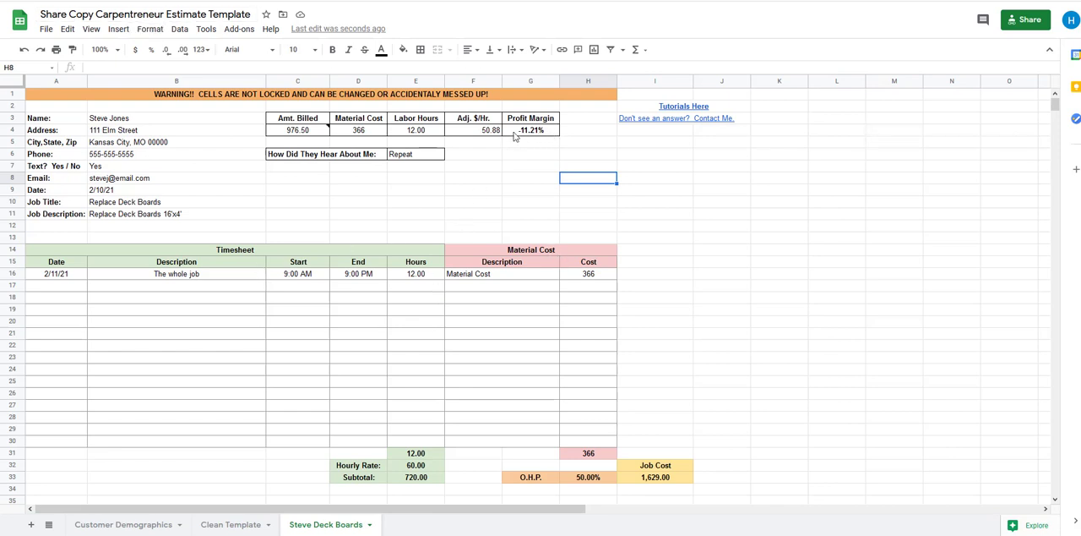
pyautogui.click(683, 107)
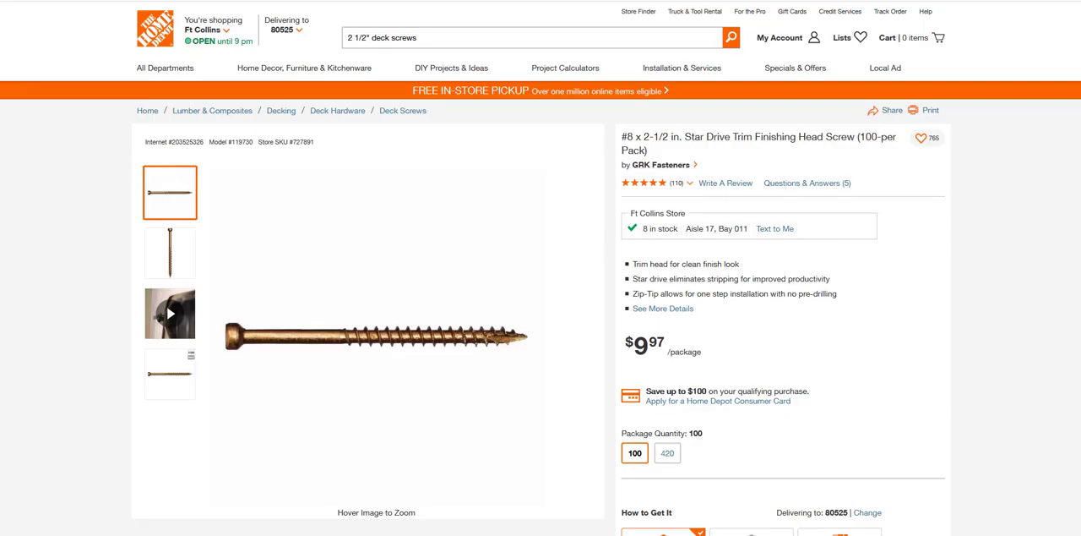
pyautogui.hotkey('ctrl', 'l')
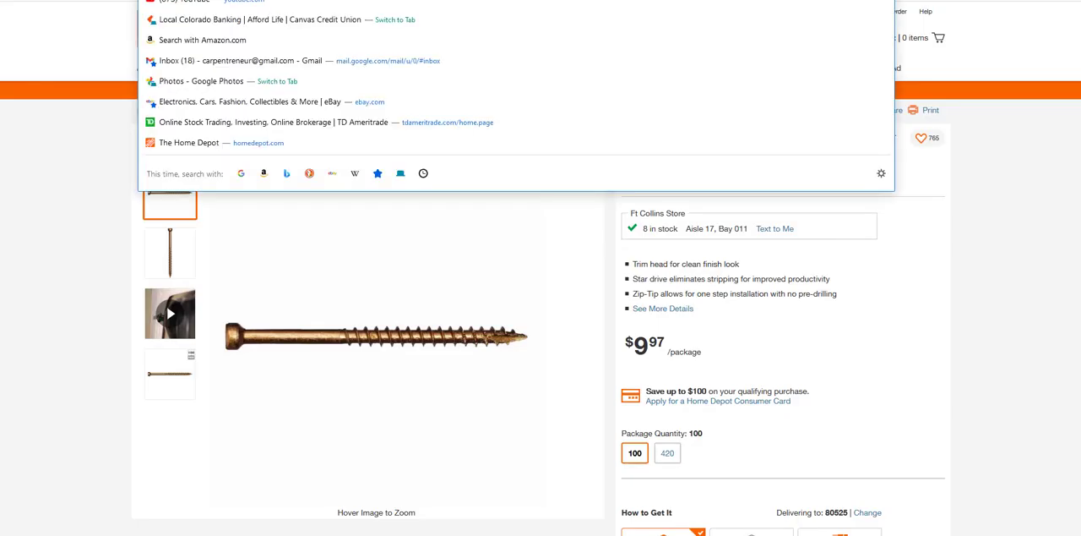
pyautogui.write('www.')
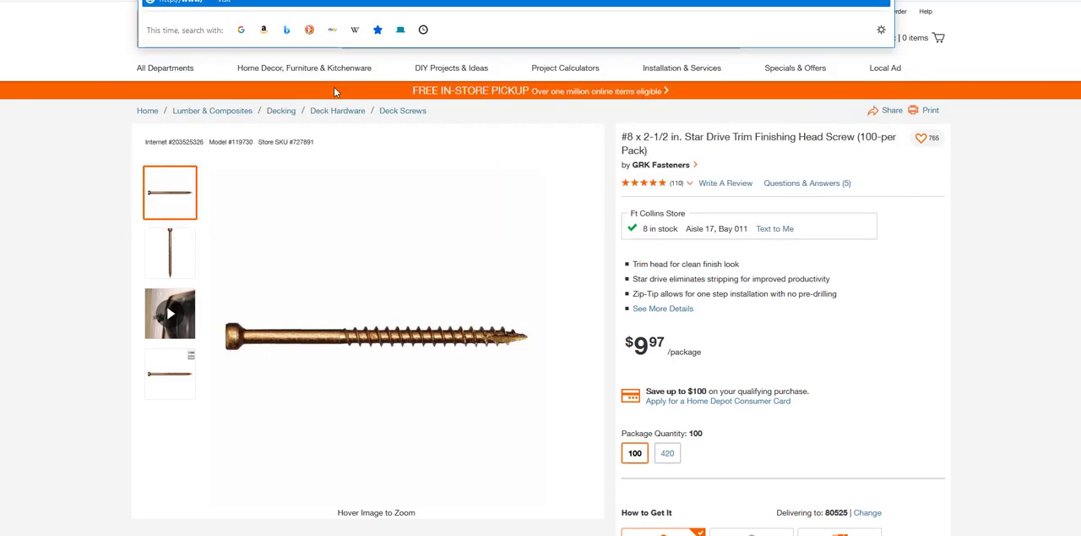
pyautogui.press('BackSpace')
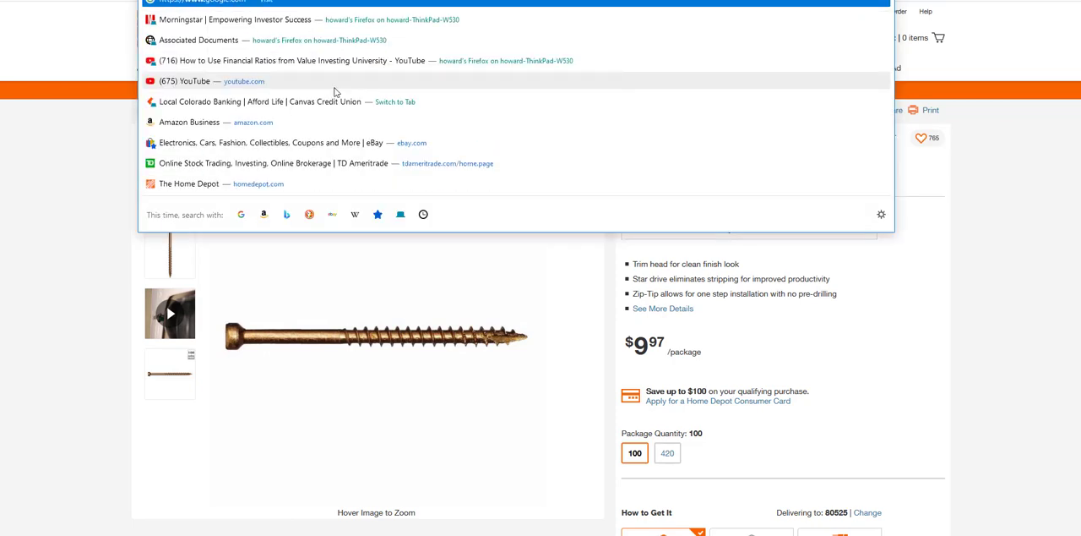
pyautogui.write('c')
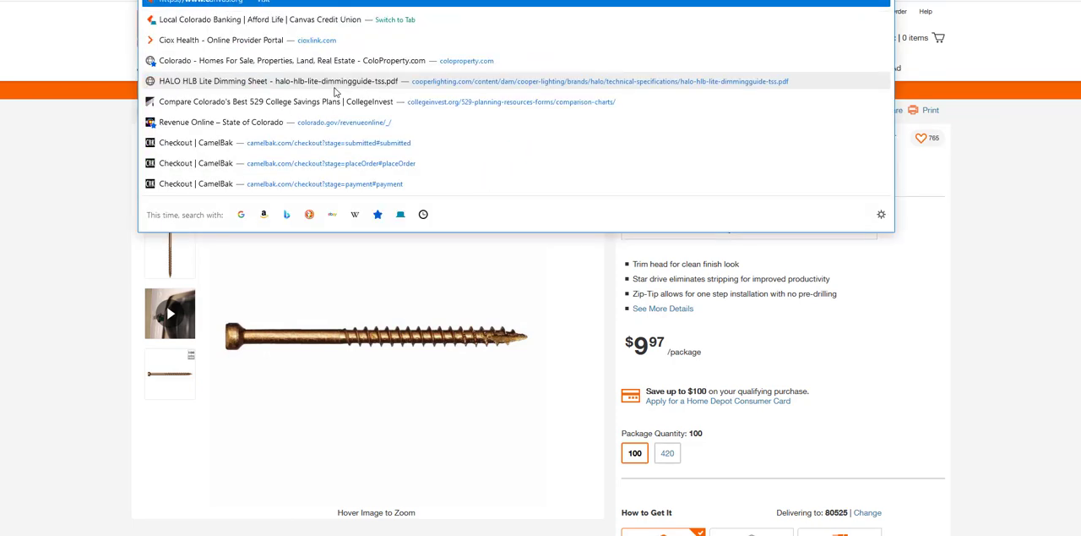
pyautogui.write('arpentr')
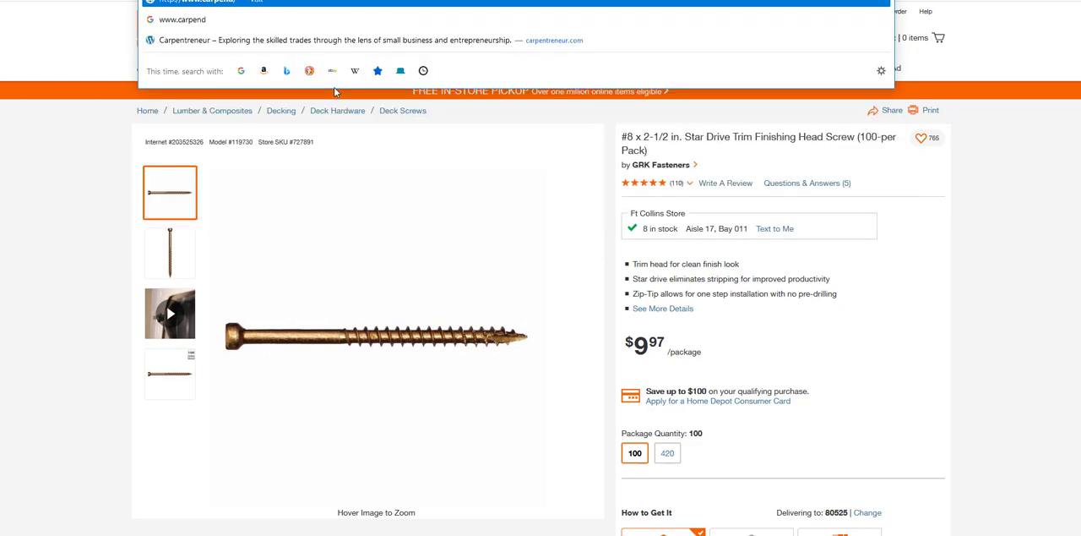
pyautogui.write('eneur.com')
pyautogui.press('Return')
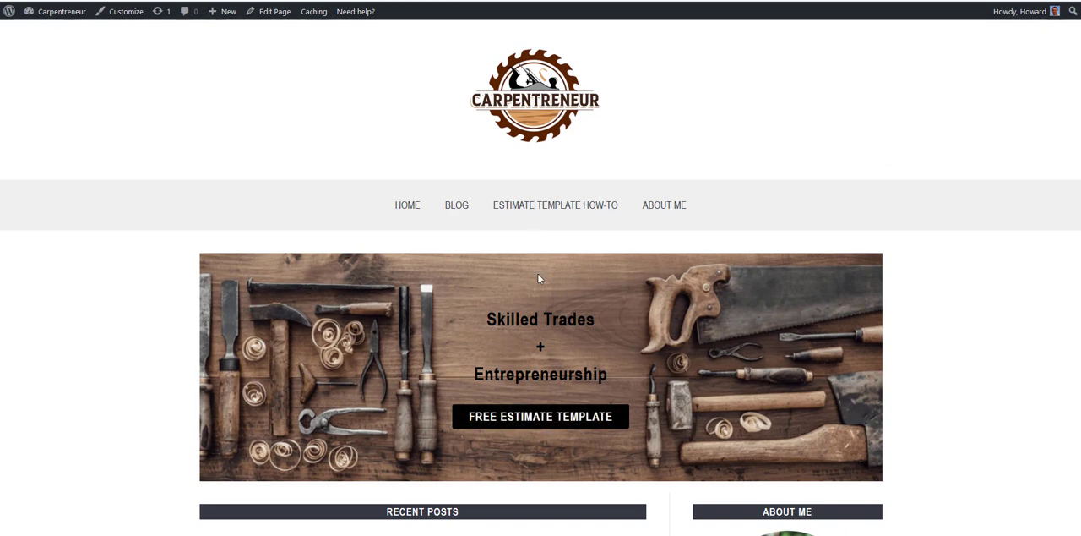
pyautogui.click(553, 425)
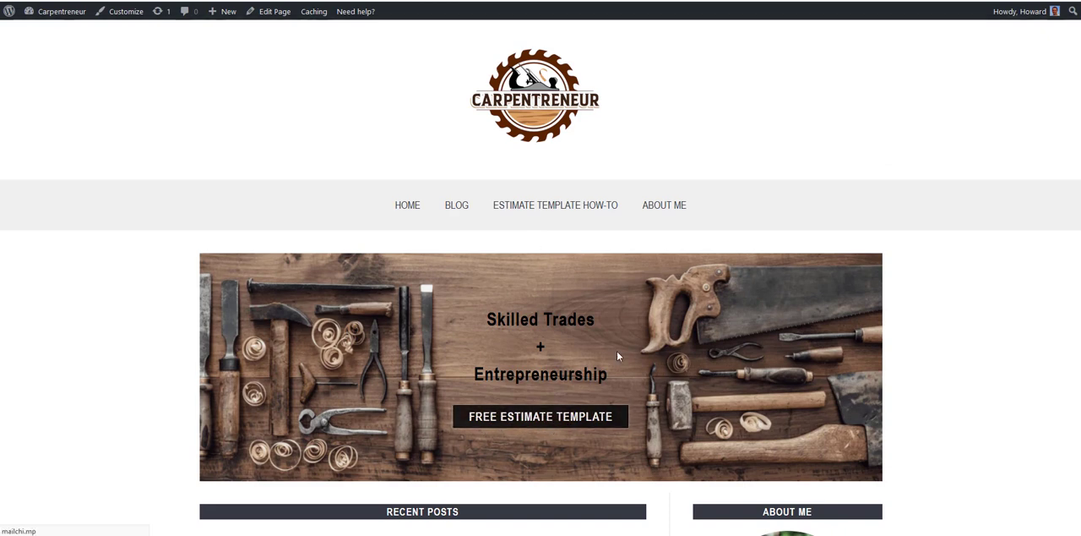